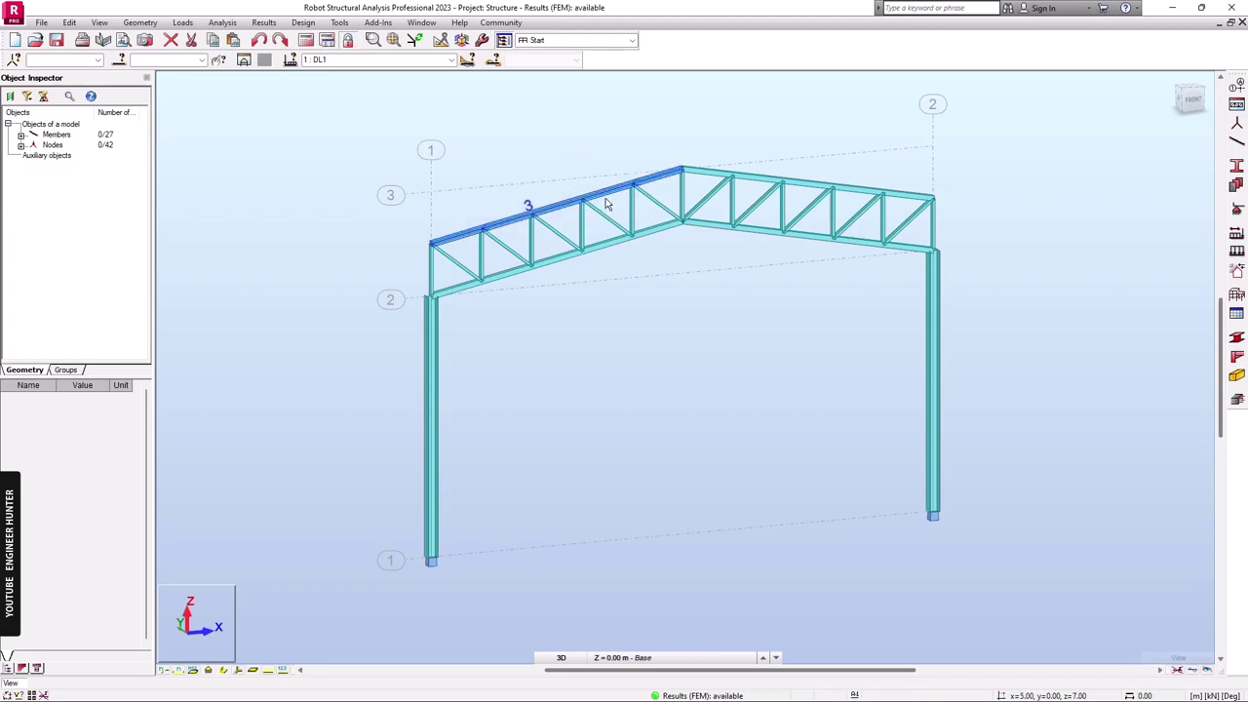
Examine the chords and web members of the roof truss in the 3D frame model.
scroll(605, 201, up, 3)
scroll(600, 276, down, 2)
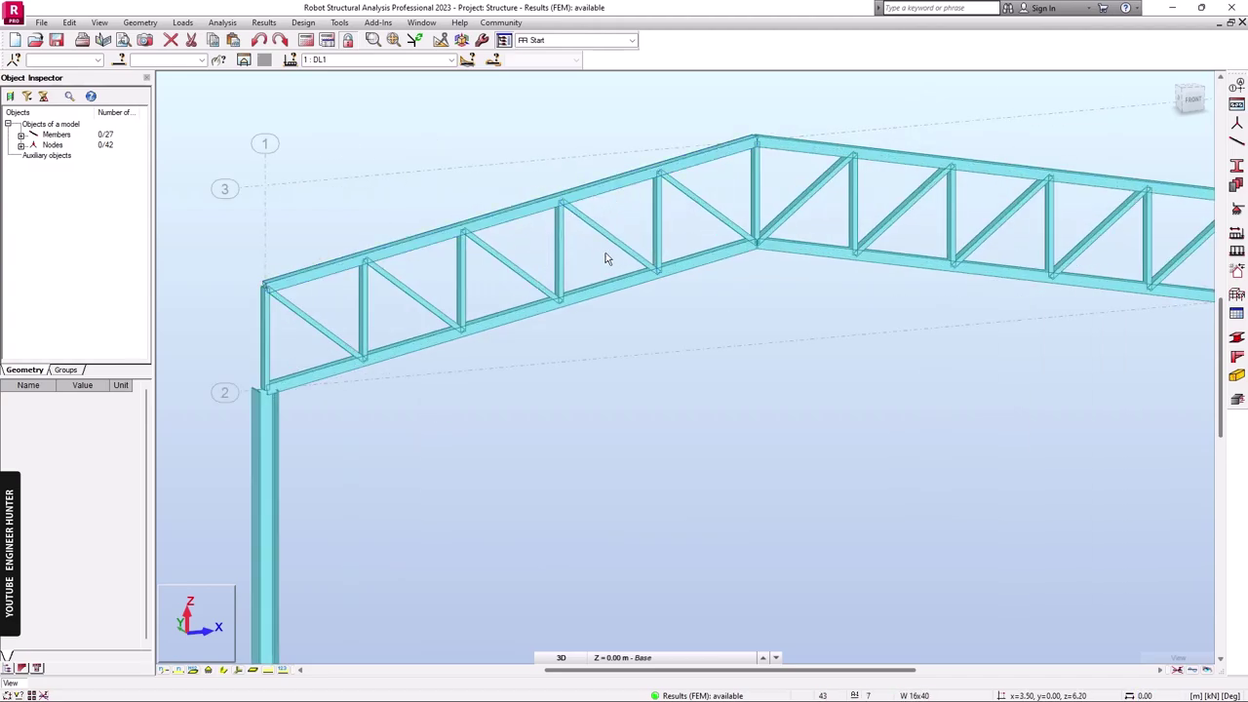
scroll(605, 253, up, 2)
scroll(591, 248, down, 3)
scroll(629, 262, down, 1)
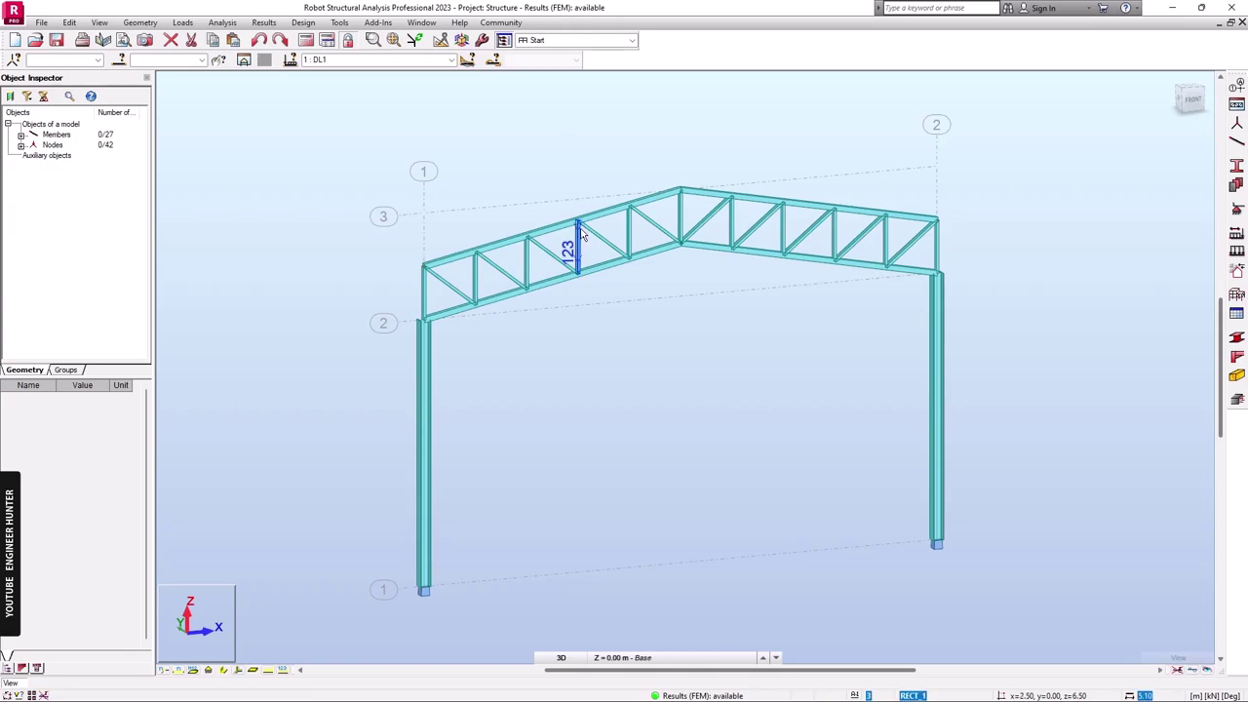
scroll(572, 250, up, 3)
scroll(504, 190, down, 2)
scroll(634, 242, down, 2)
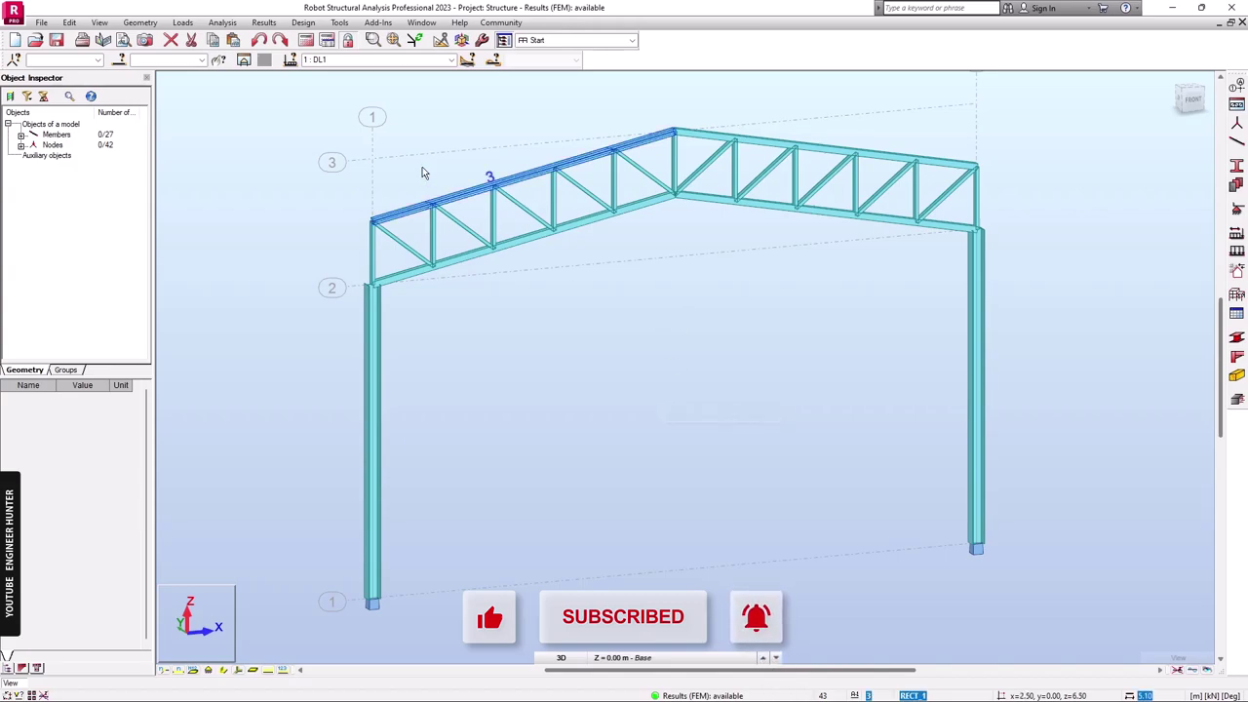
Launch the IDEA StatiCa add-in to bring up Checkbot for the current structure.
click(391, 25)
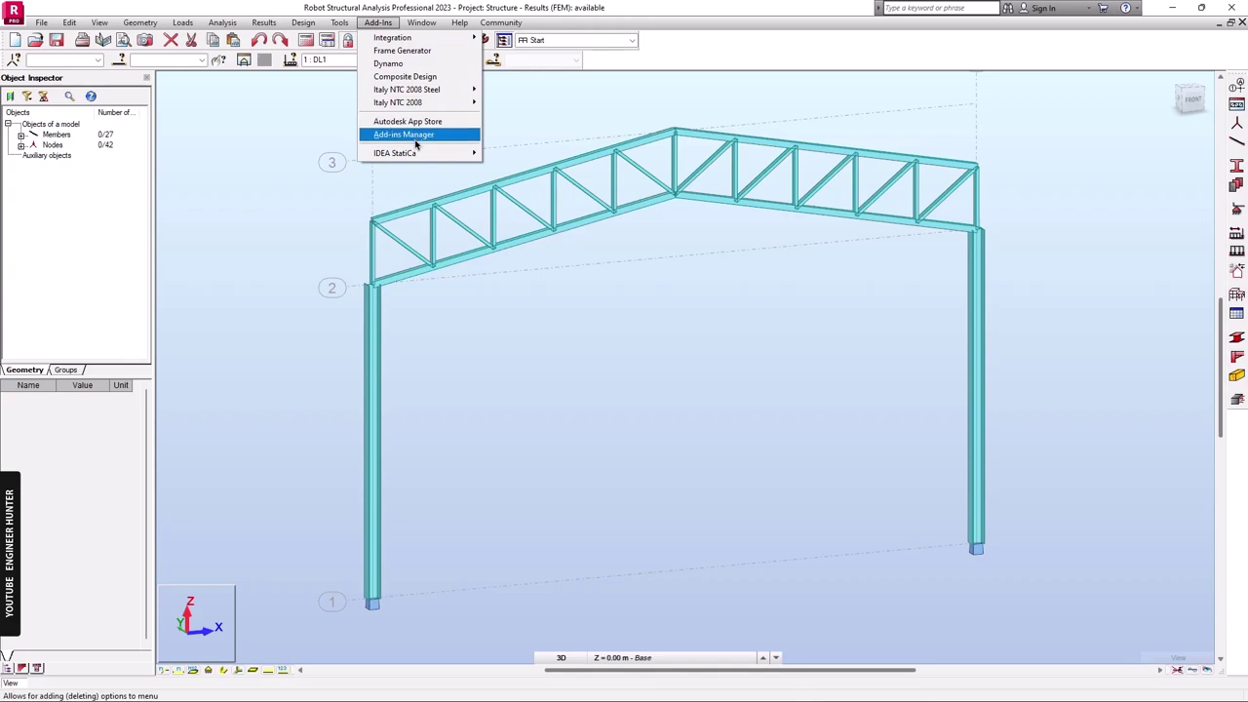
mouse_move(414, 156)
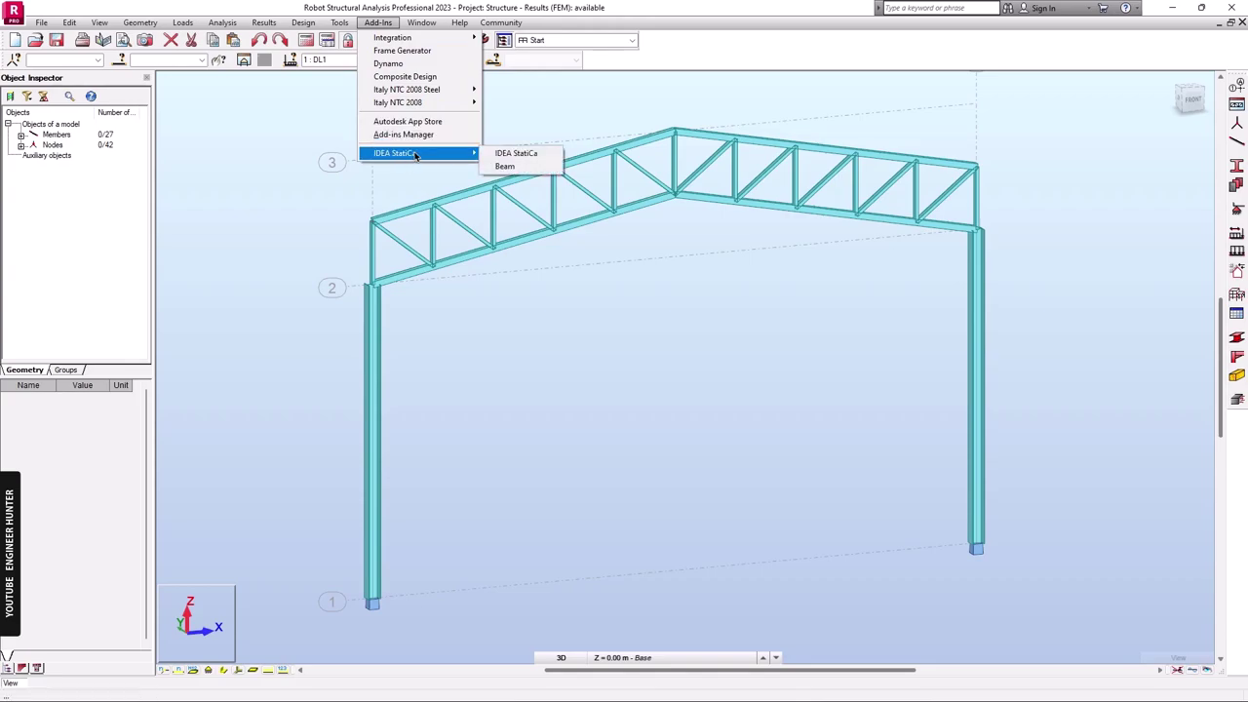
click(525, 155)
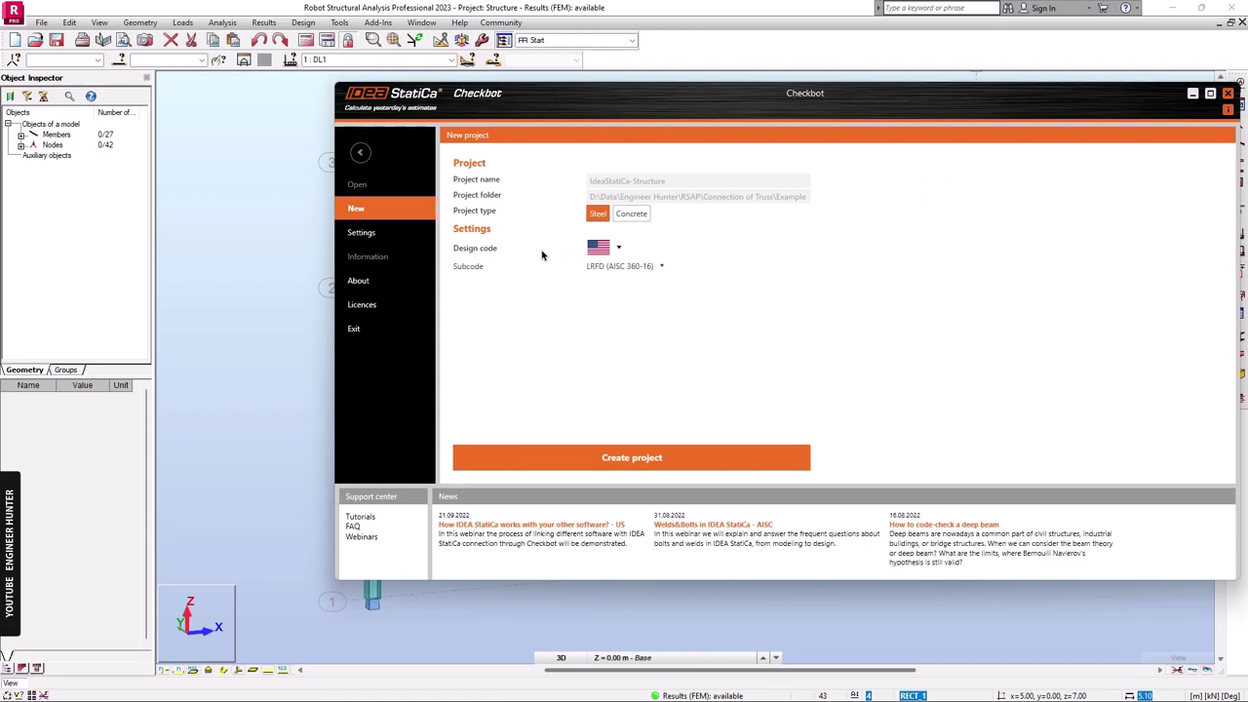
Create a steel Checkbot project with the American design code and the LRFD (AISC 360-16) subcode.
click(619, 249)
click(627, 266)
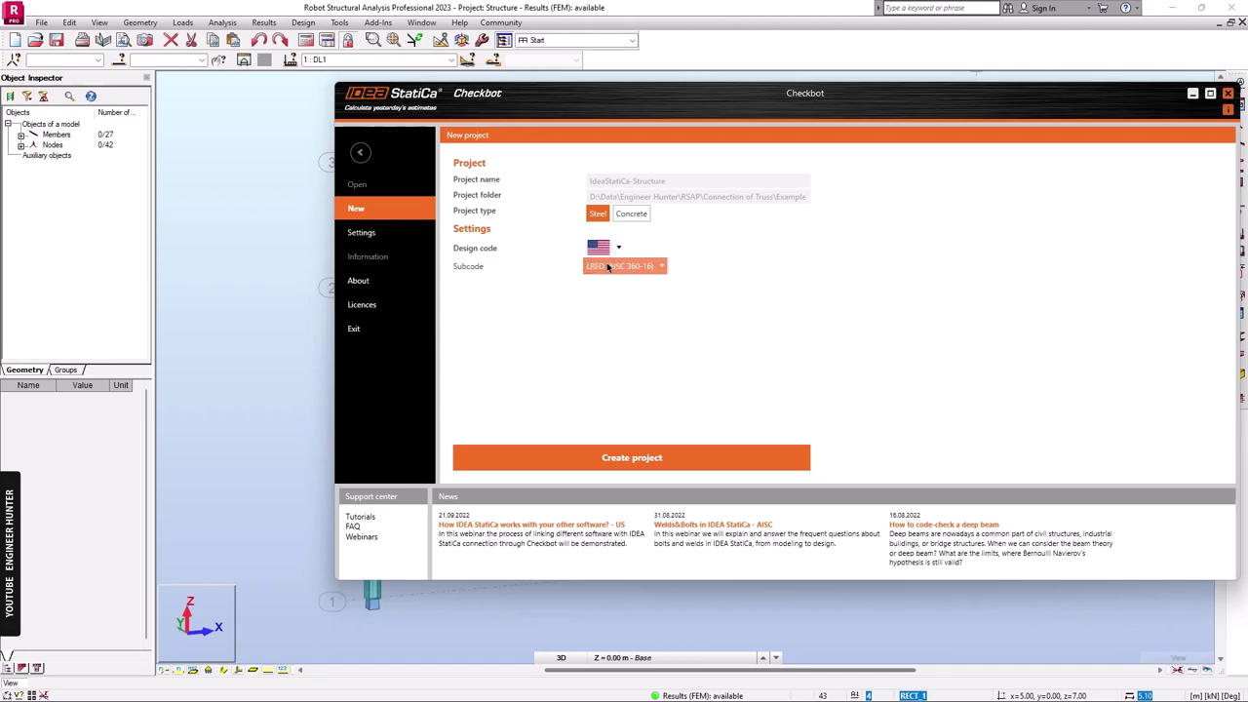
click(634, 271)
click(713, 343)
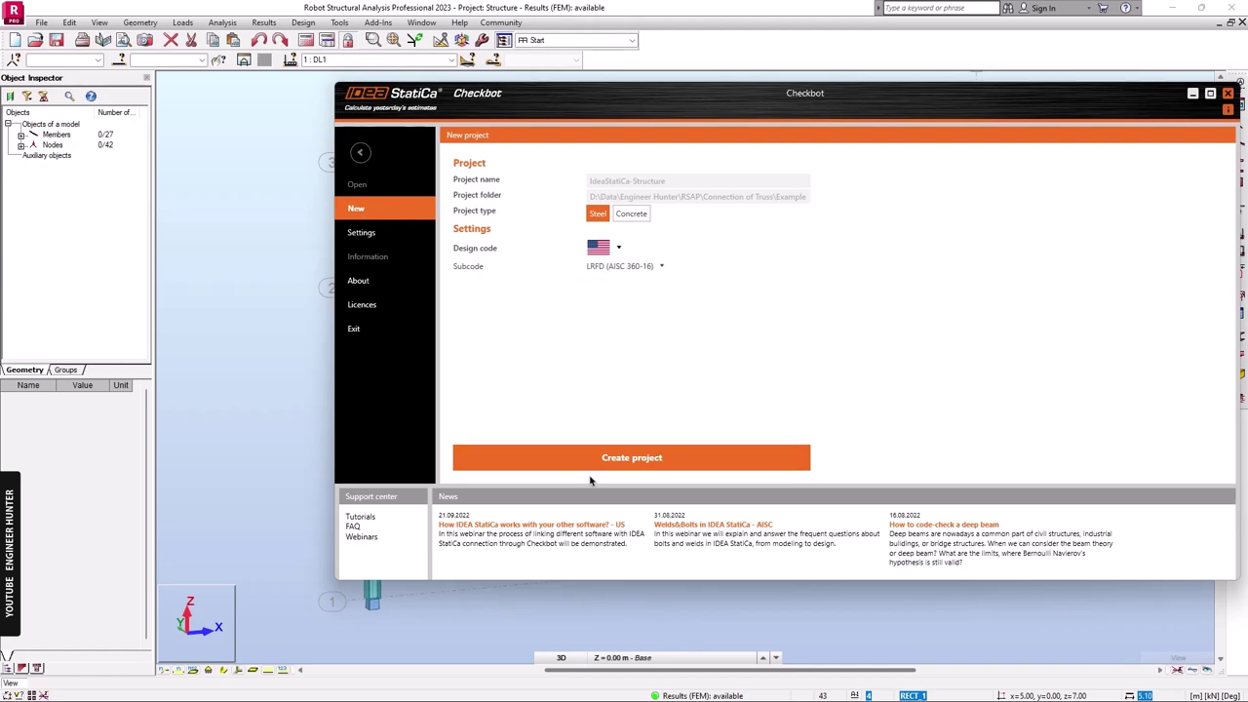
click(636, 457)
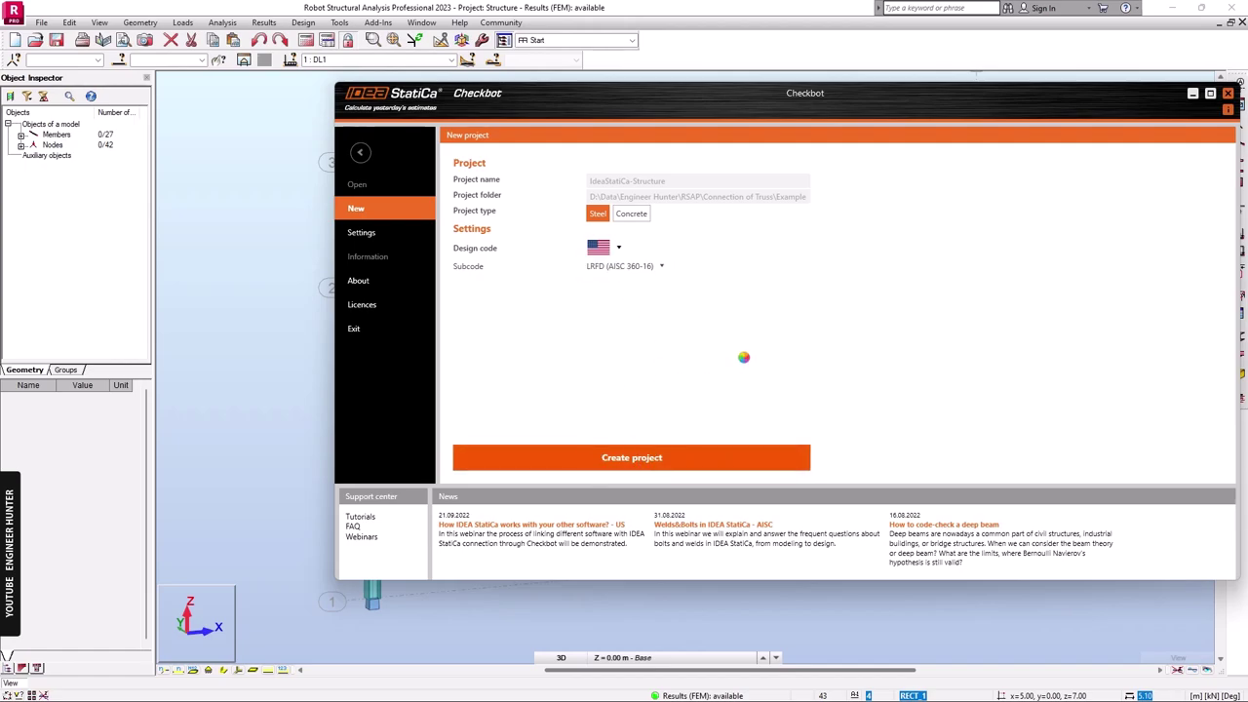
Import the upper-chord truss joint at node 17, with members 3, 113 and 123, into Checkbot as a connection.
drag(543, 93, 487, 91)
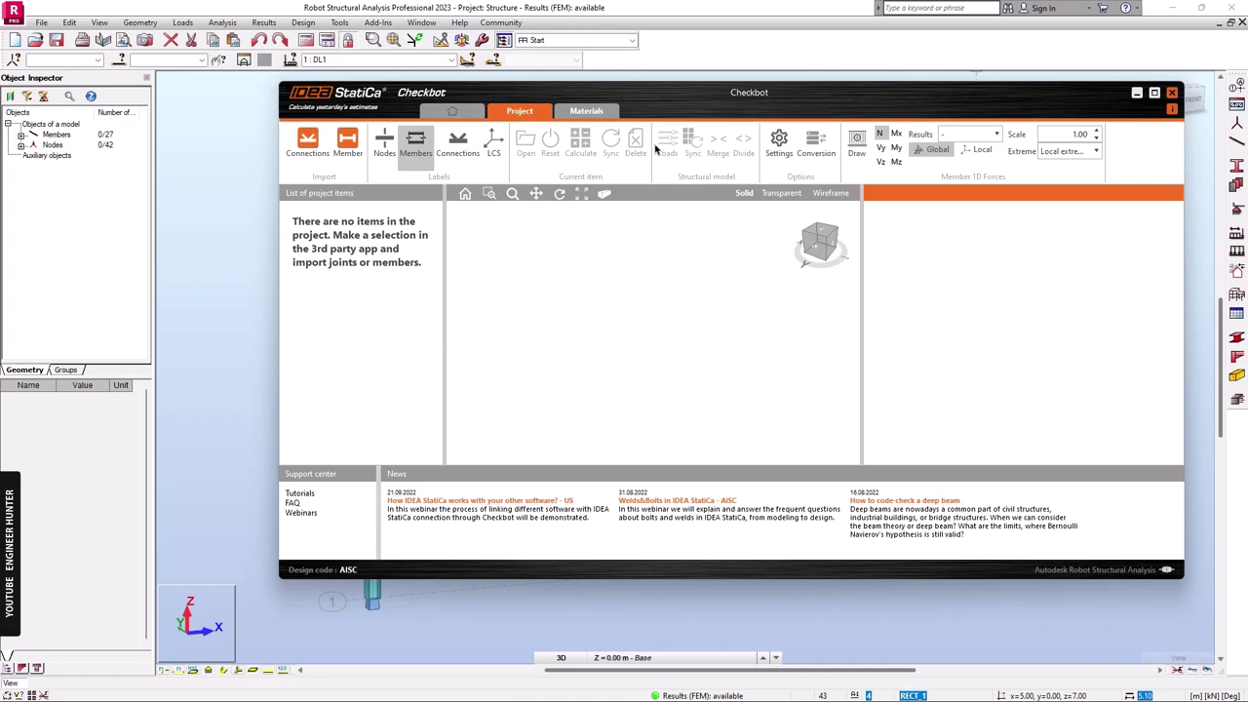
drag(464, 94, 864, 95)
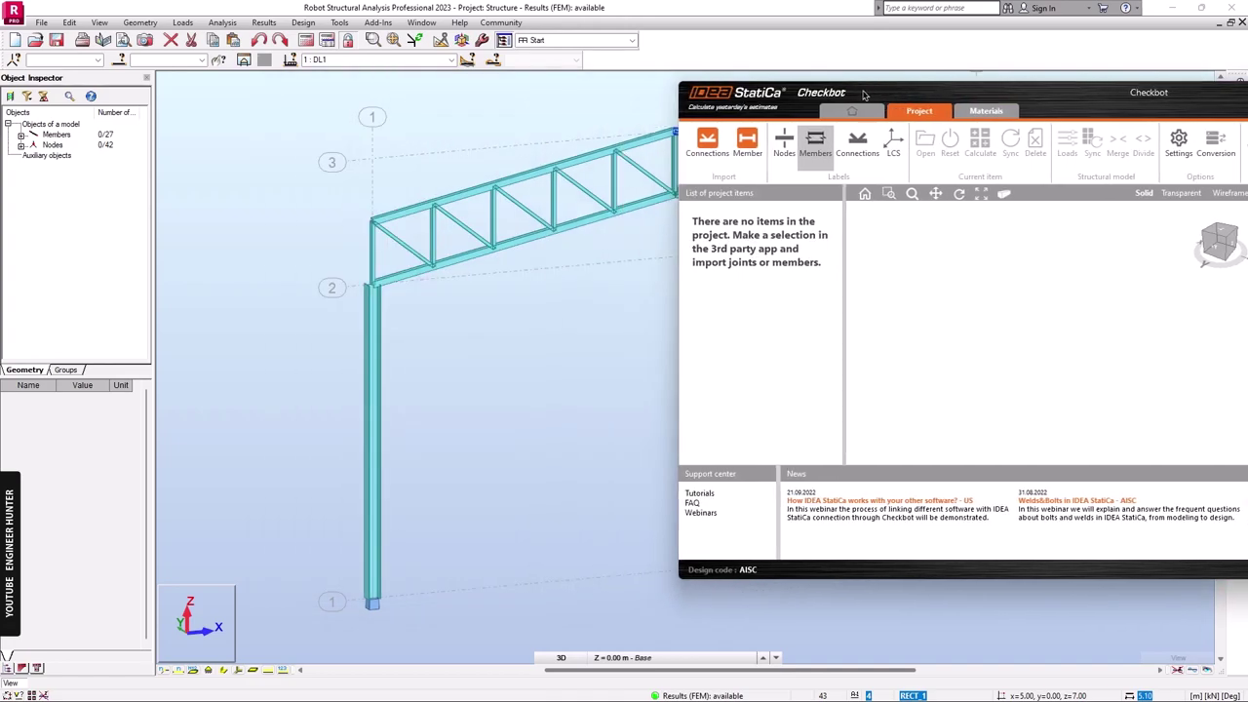
click(566, 280)
scroll(557, 270, up, 5)
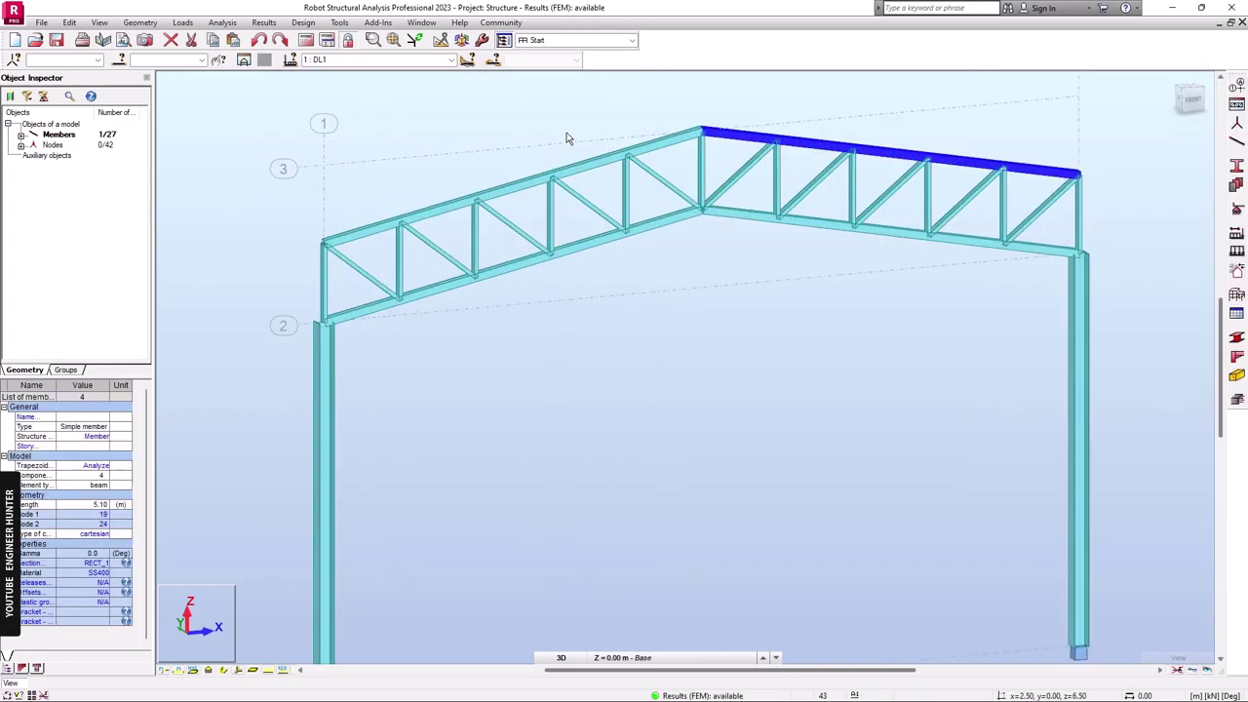
drag(493, 164, 487, 168)
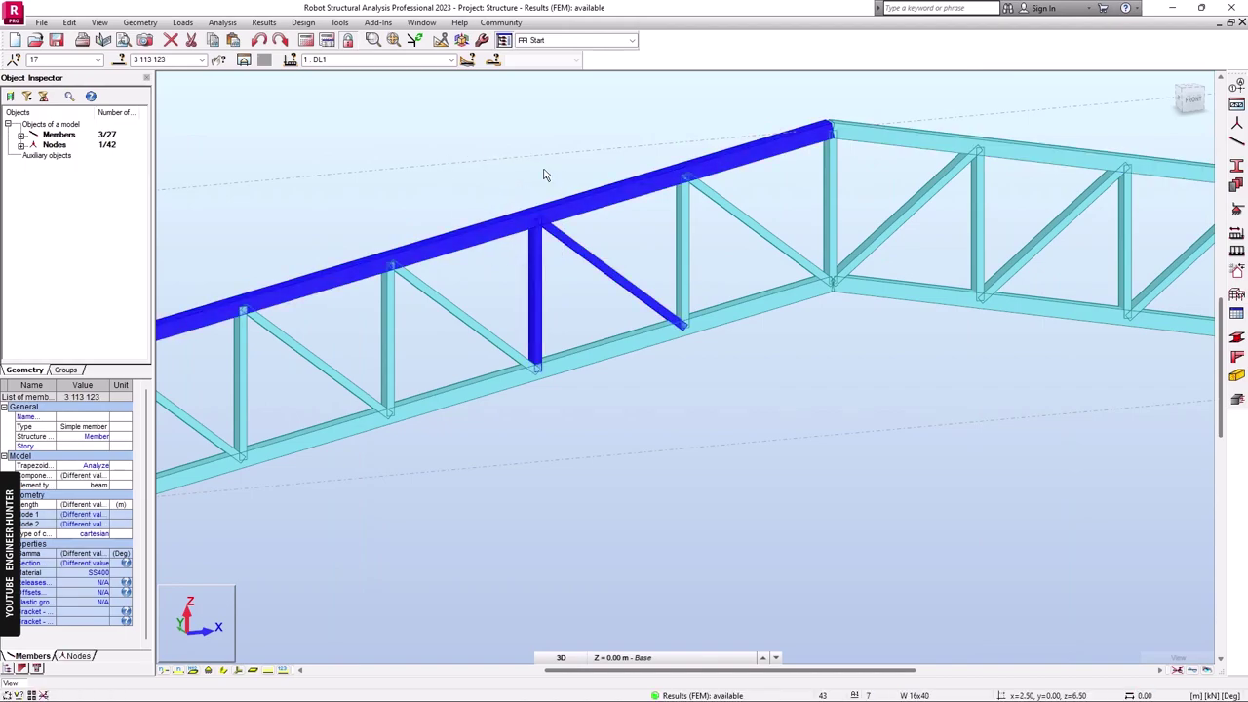
key(alt+Tab)
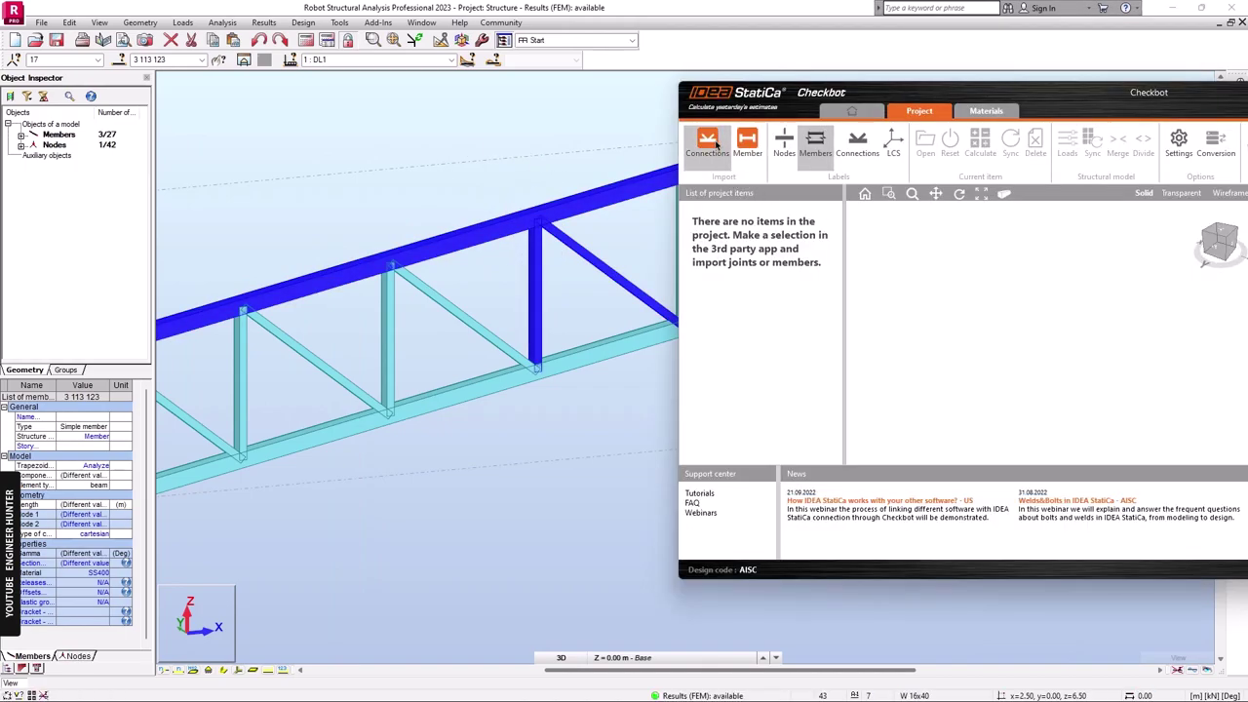
click(716, 145)
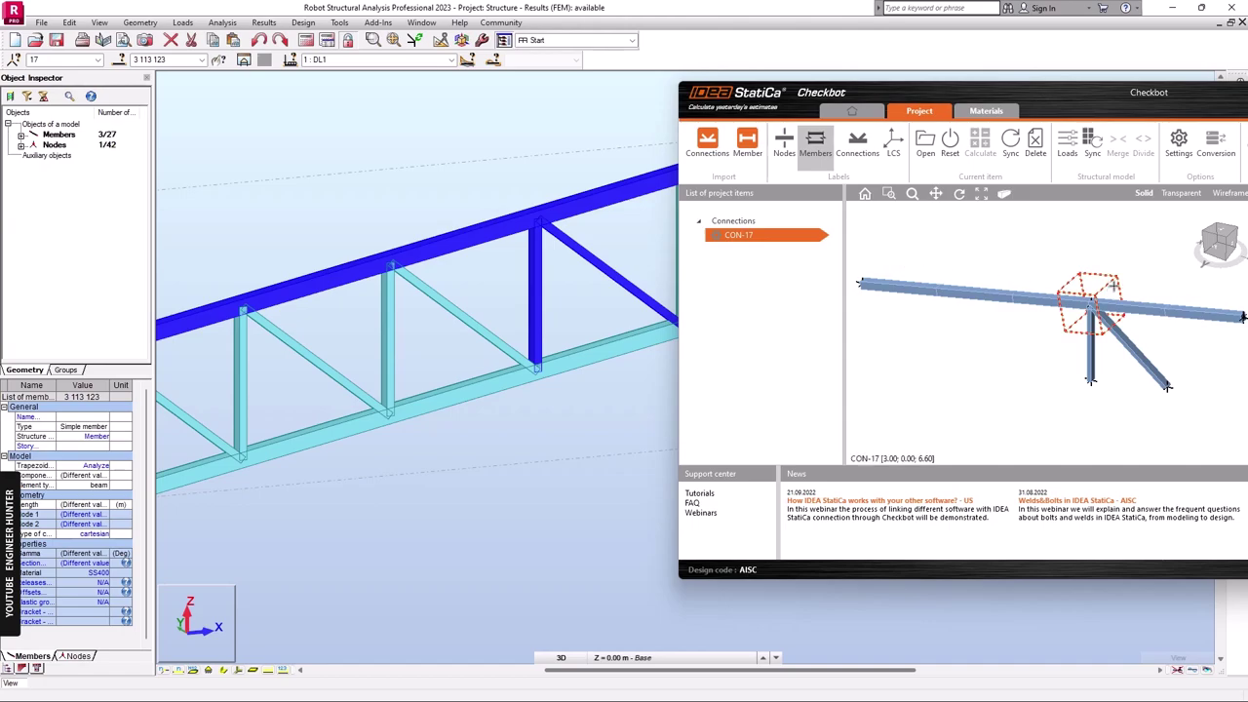
Inspect the imported connection CON-17 and its members in the +Y side view and an isometric view.
drag(1083, 96, 645, 66)
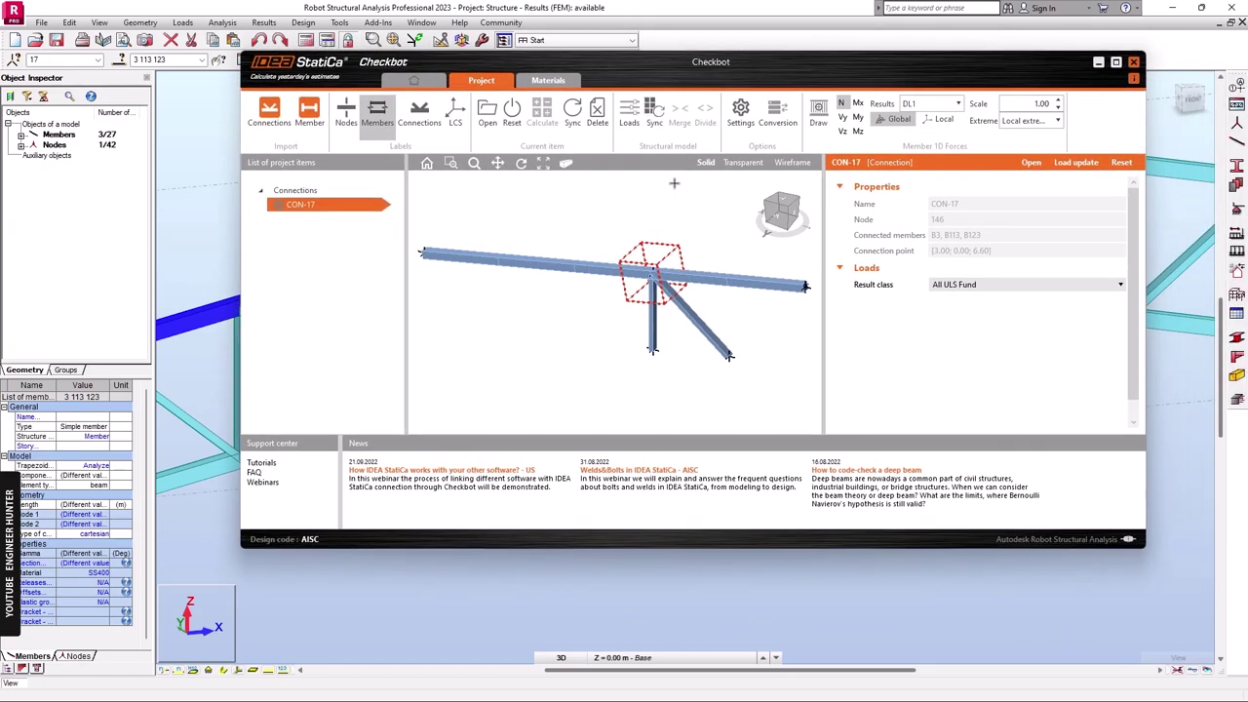
scroll(703, 302, up, 2)
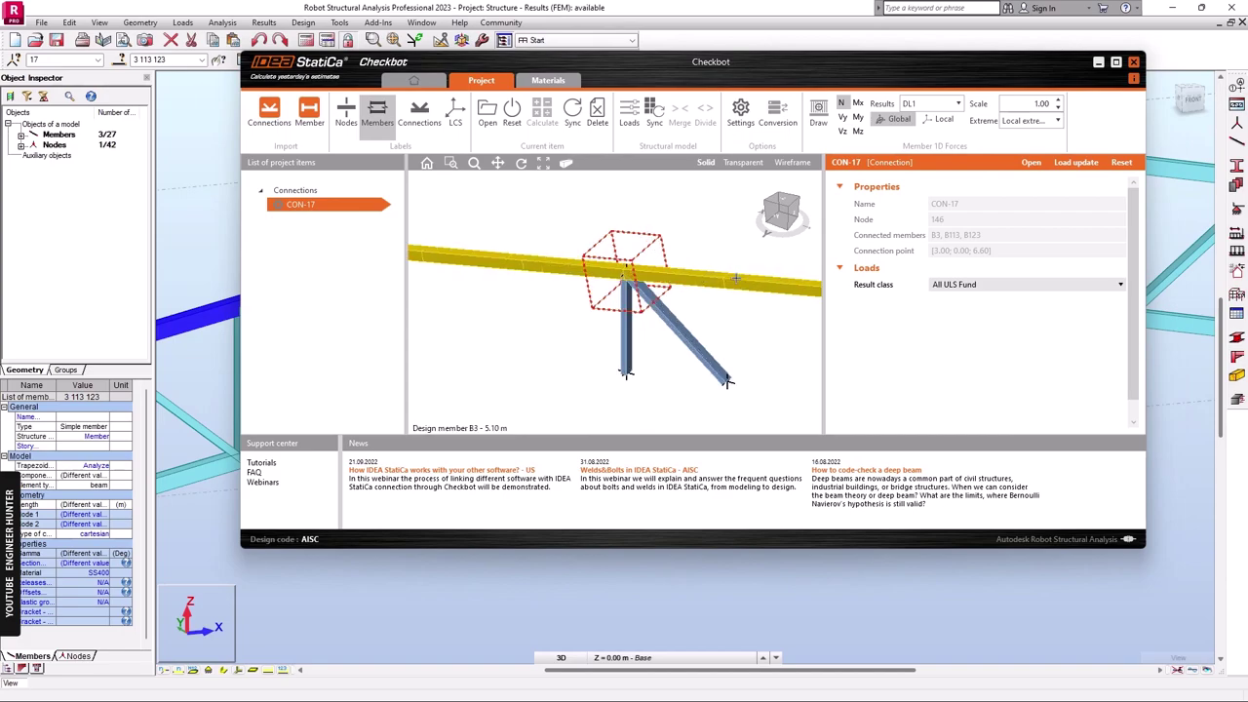
click(778, 212)
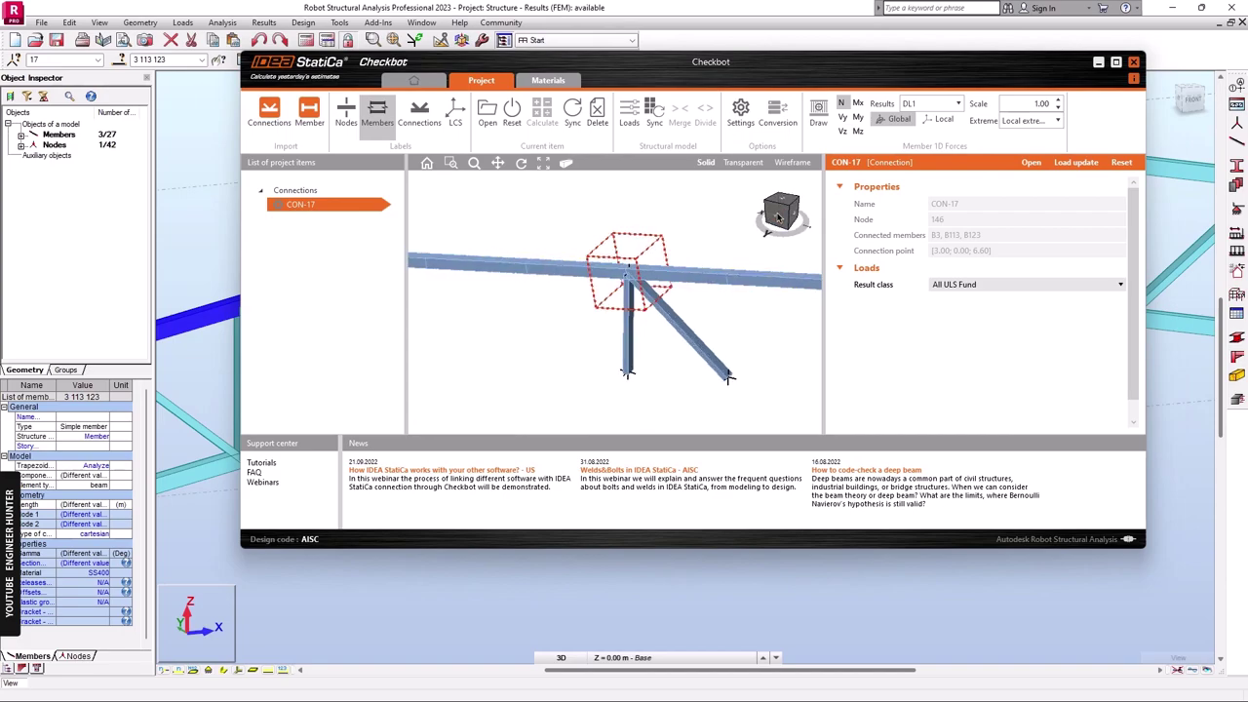
scroll(722, 285, up, 2)
scroll(643, 312, down, 2)
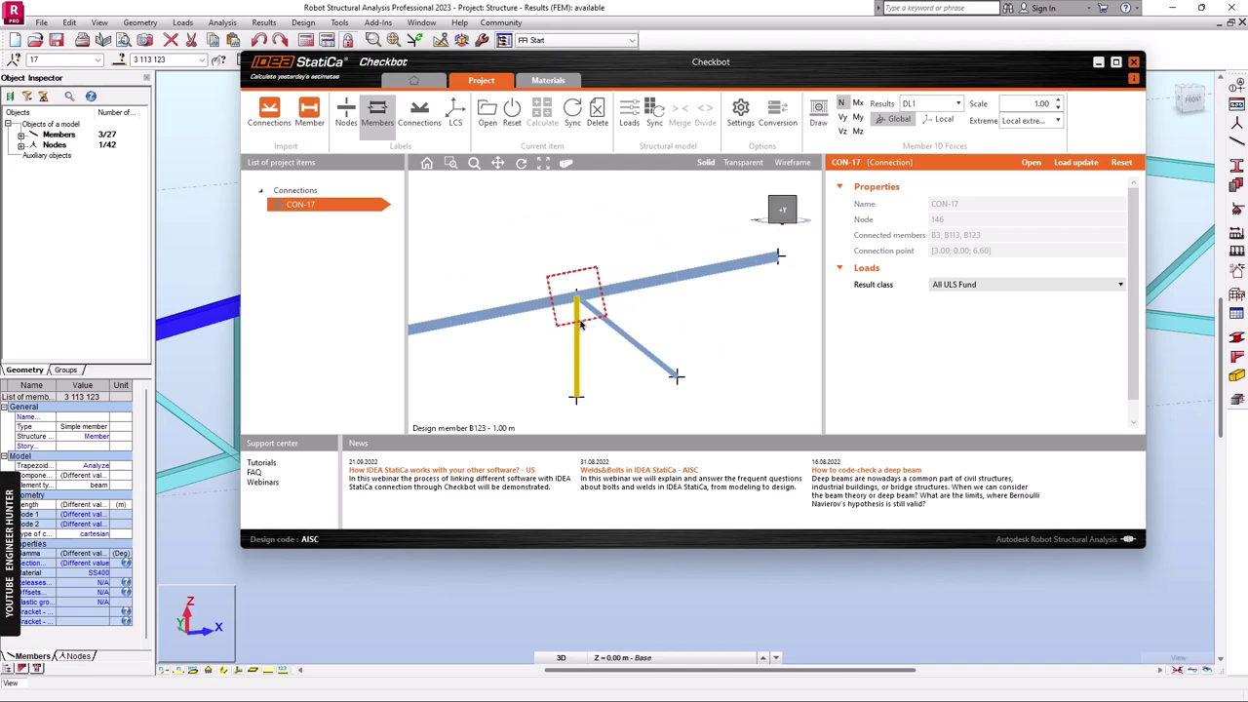
scroll(620, 318, up, 4)
scroll(615, 319, down, 3)
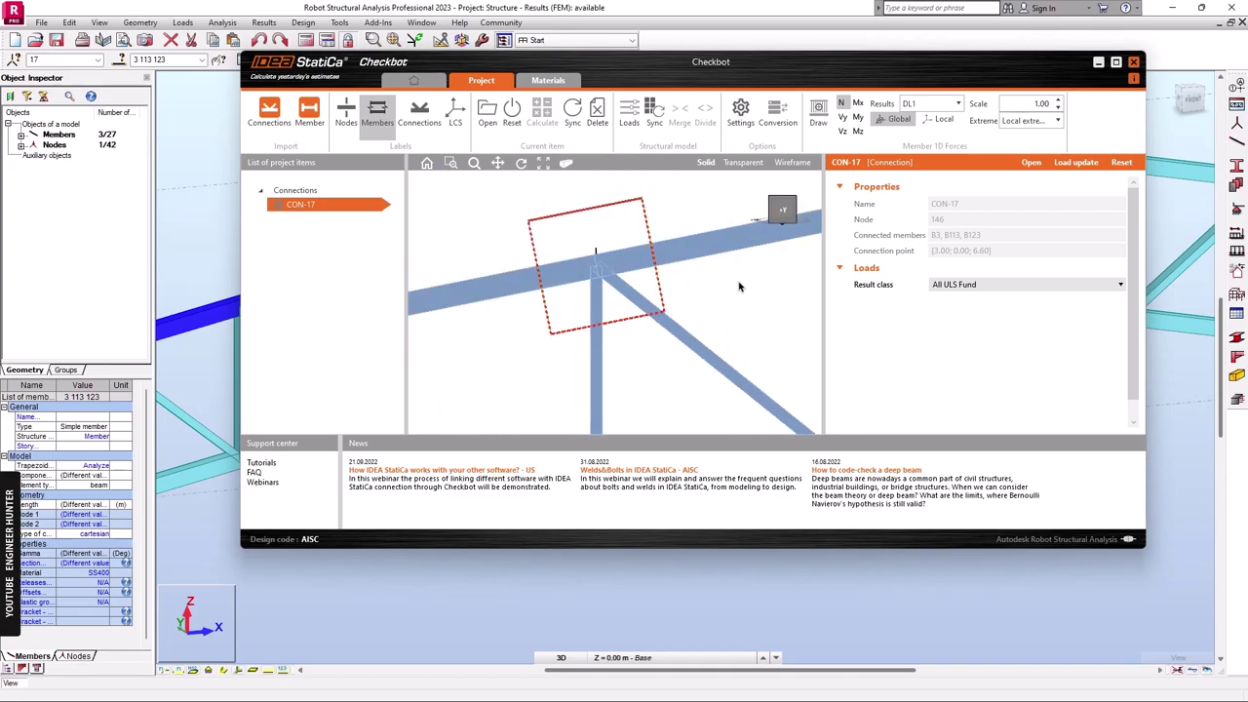
click(795, 202)
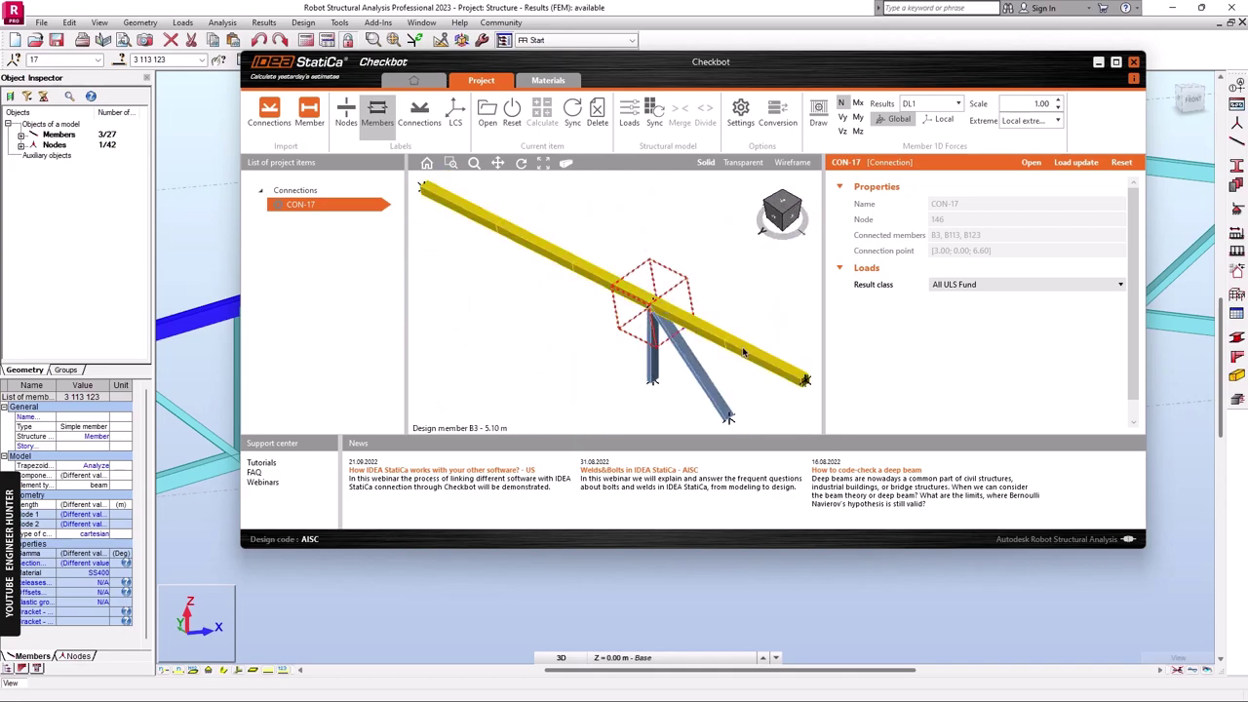
middle_drag(773, 328, 606, 288)
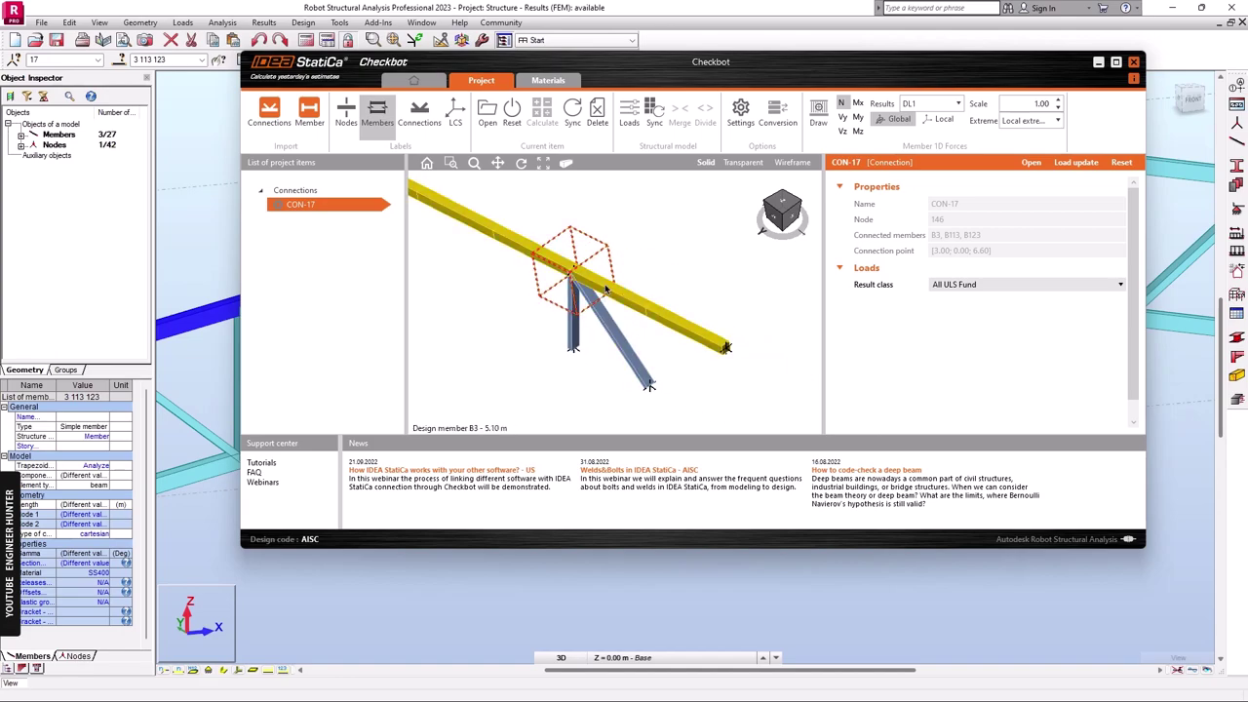
Review the properties of the SS400 steel and the RECT_1 cross-section used in the project.
click(550, 82)
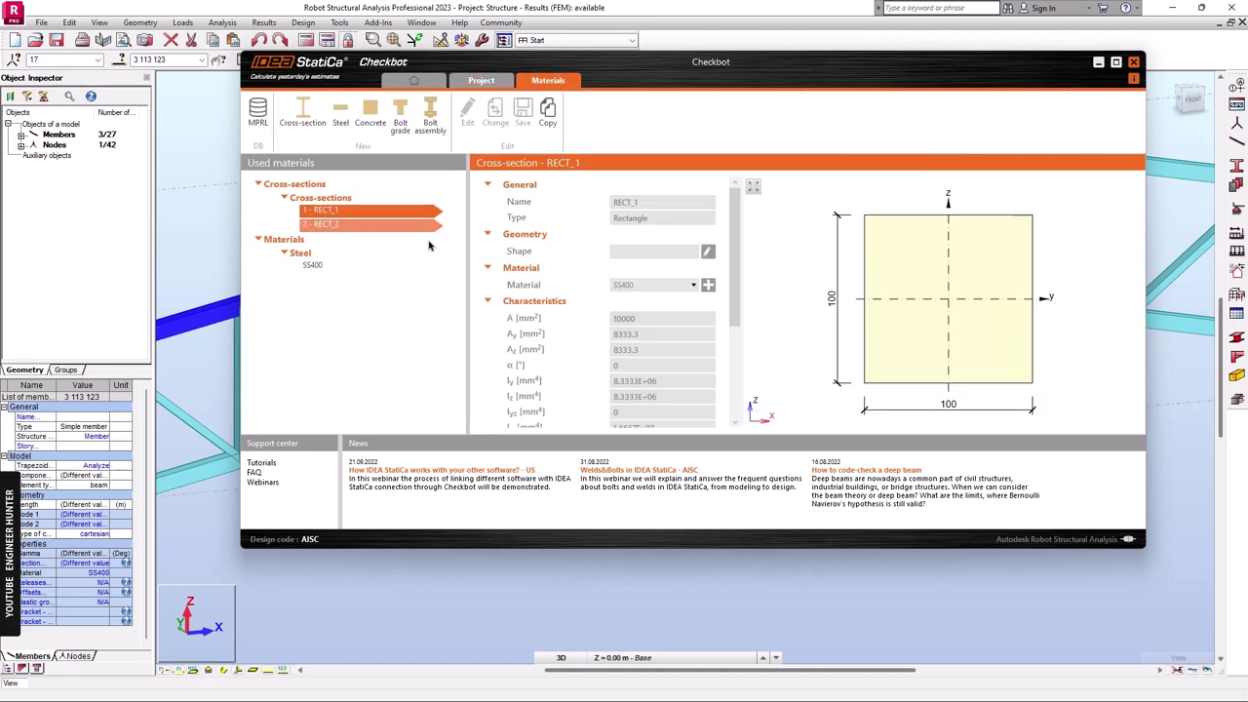
click(312, 263)
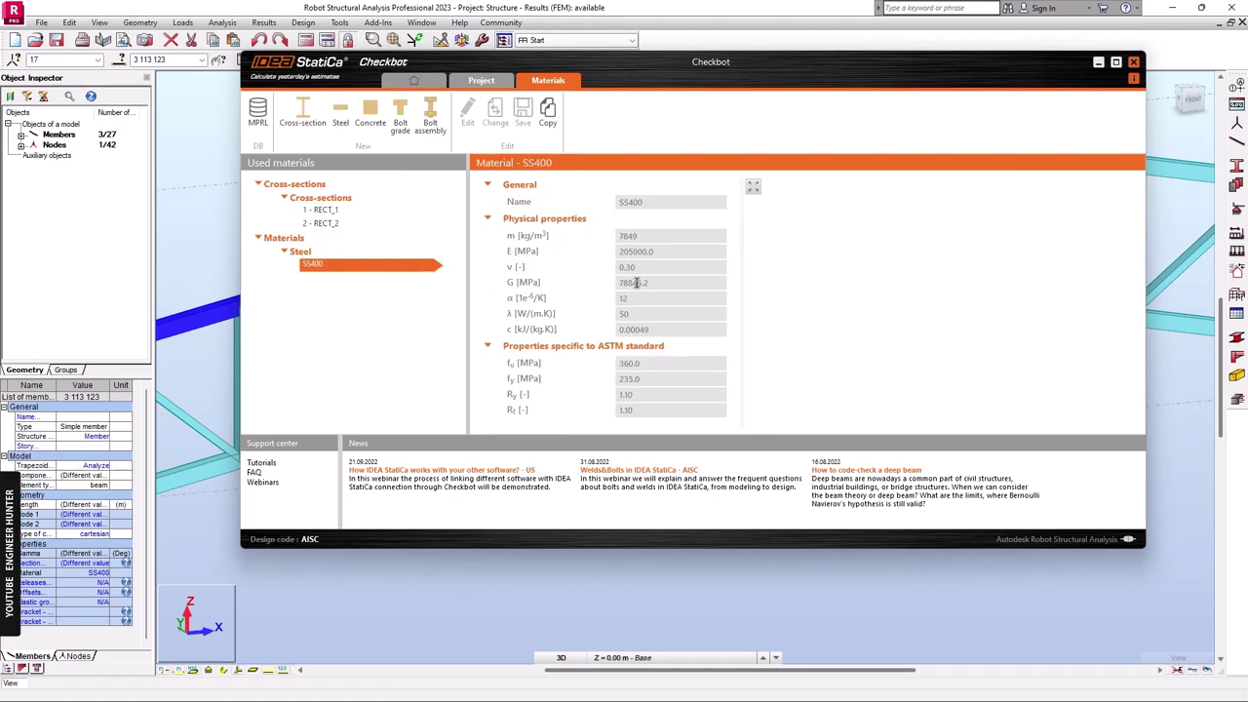
click(320, 209)
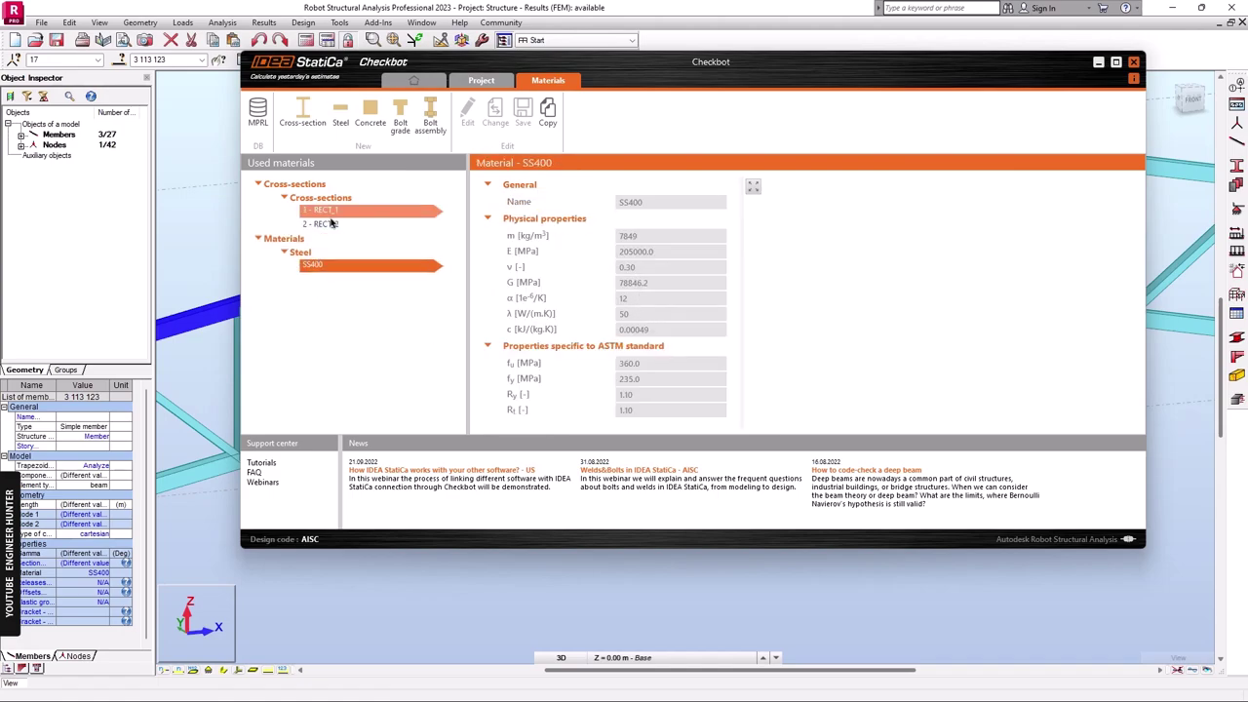
Add a rolled square hollow cross-section SHS CF 100x100x2,3 from the SHS CF (Singapore) family, in SS400 steel.
click(301, 121)
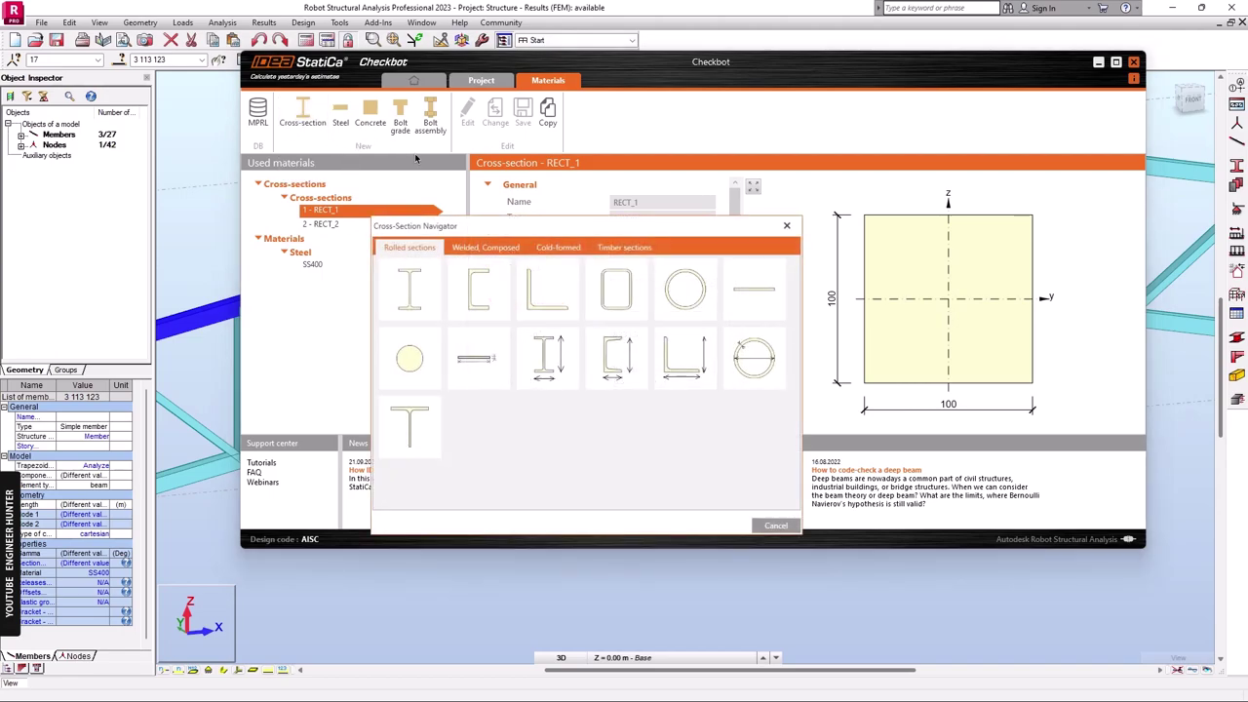
click(600, 307)
click(468, 280)
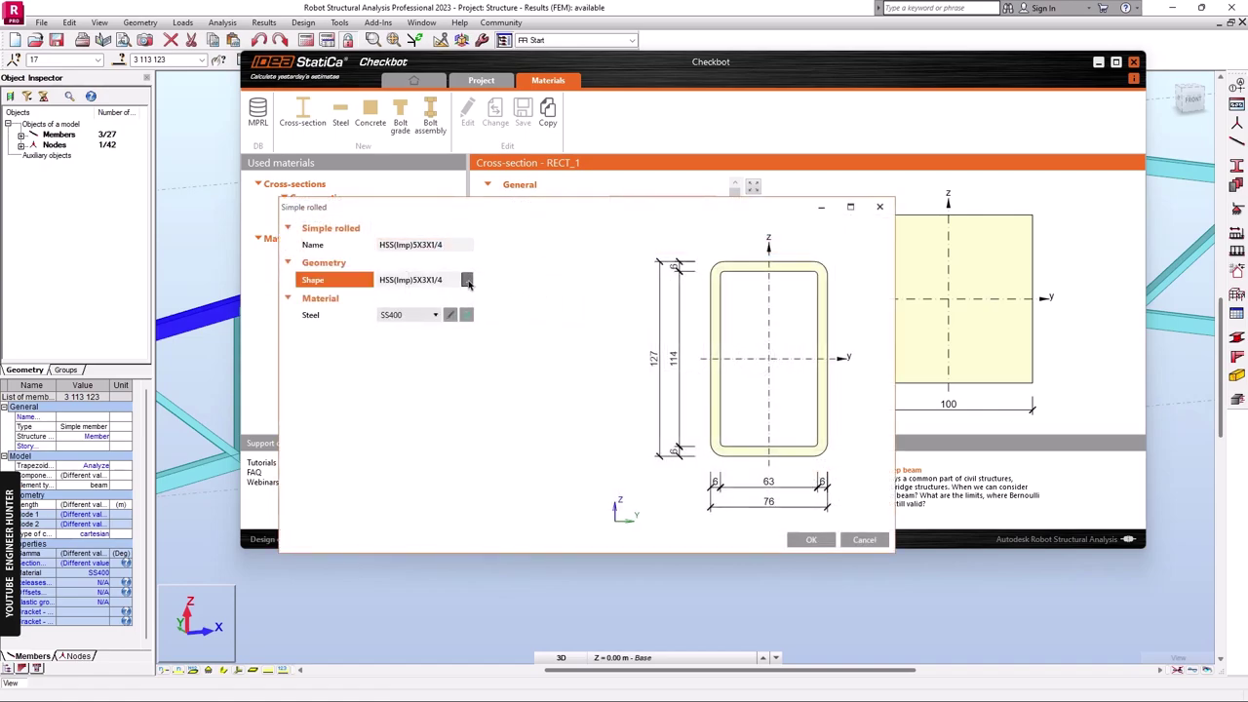
click(508, 189)
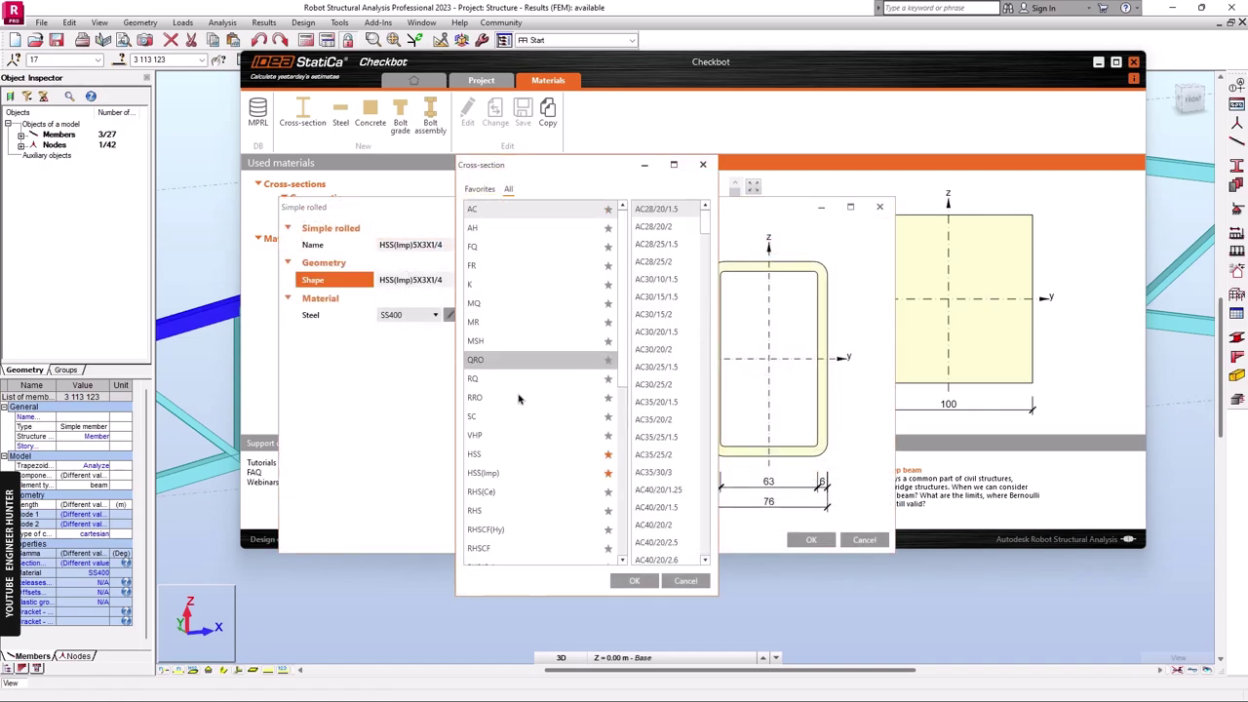
scroll(517, 390, down, 3)
click(507, 473)
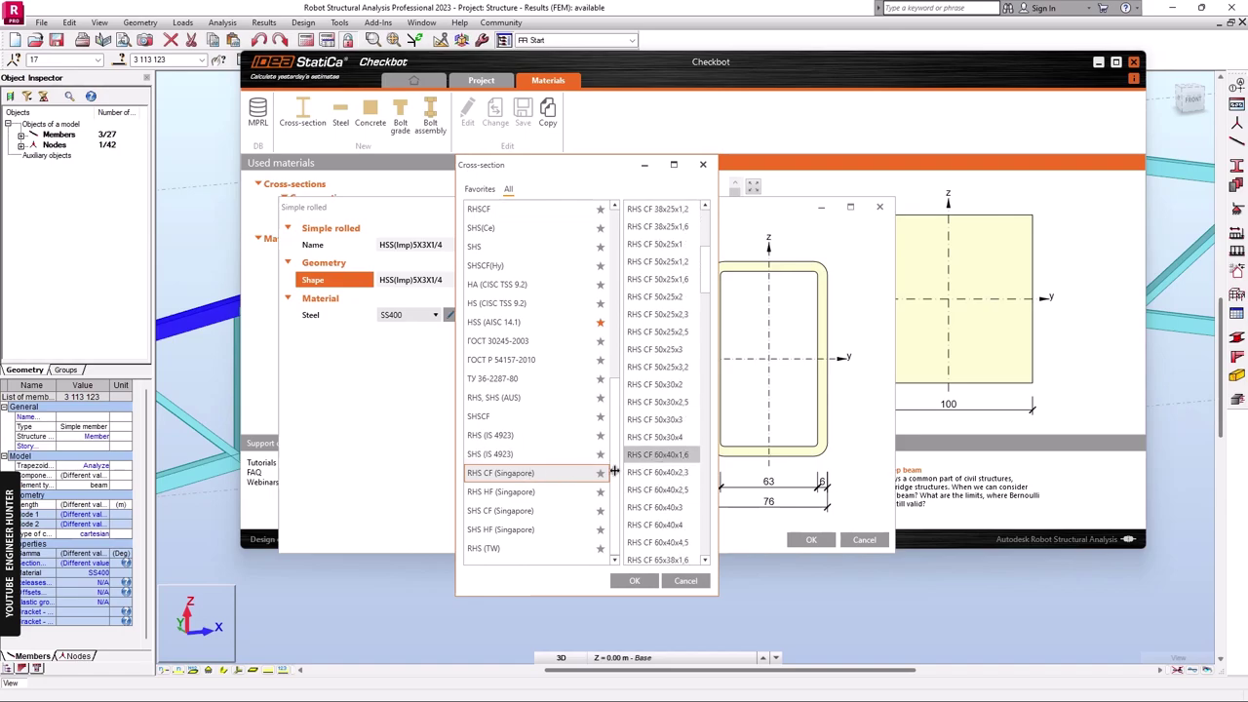
click(535, 493)
scroll(679, 456, down, 5)
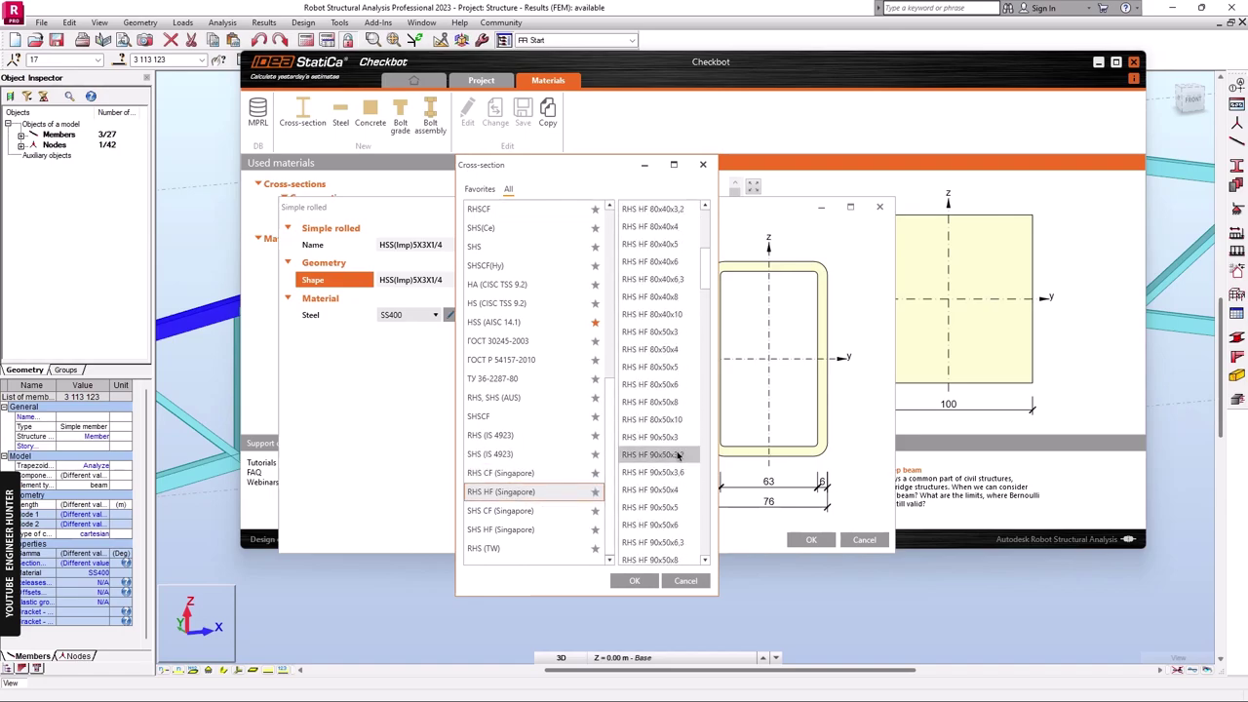
click(550, 512)
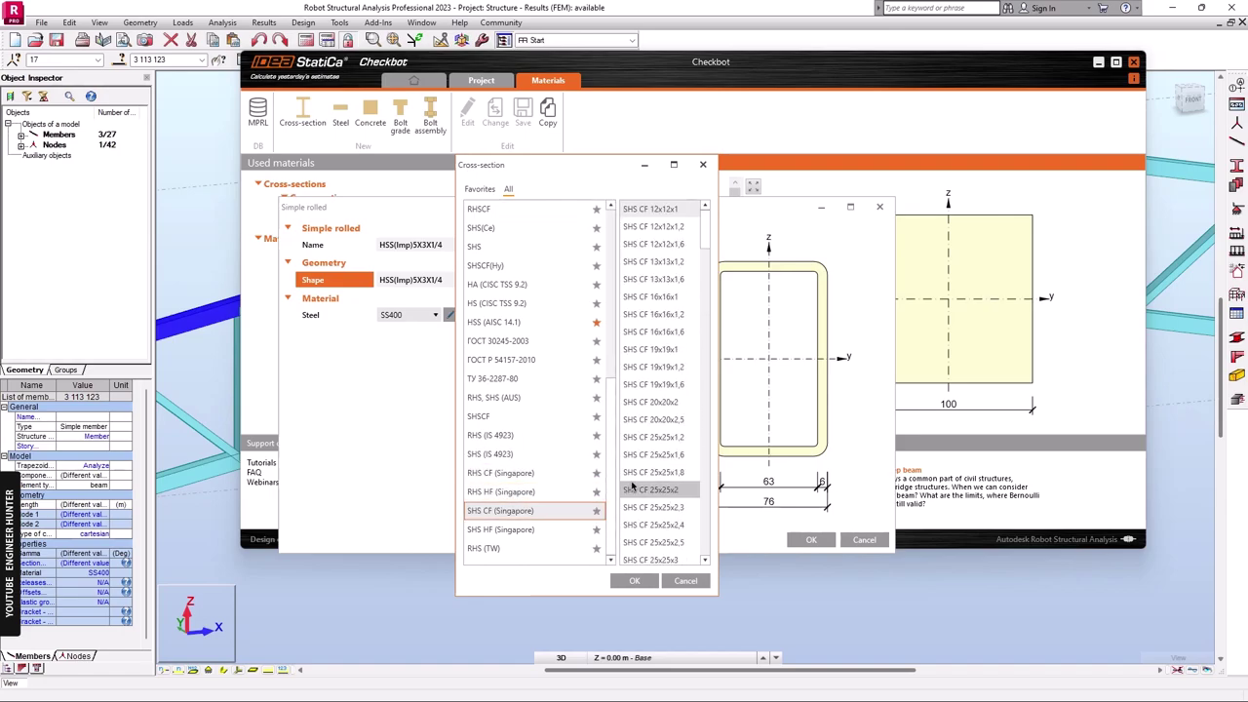
scroll(662, 478, down, 5)
scroll(662, 478, down, 8)
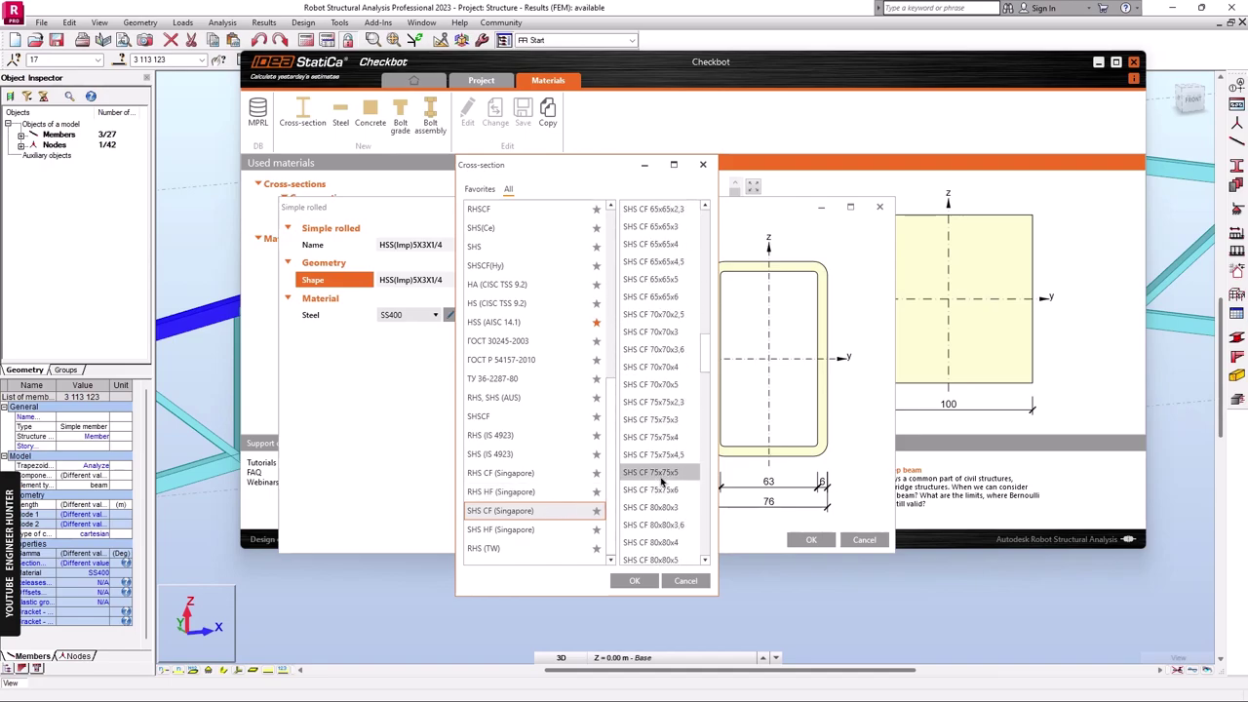
click(650, 543)
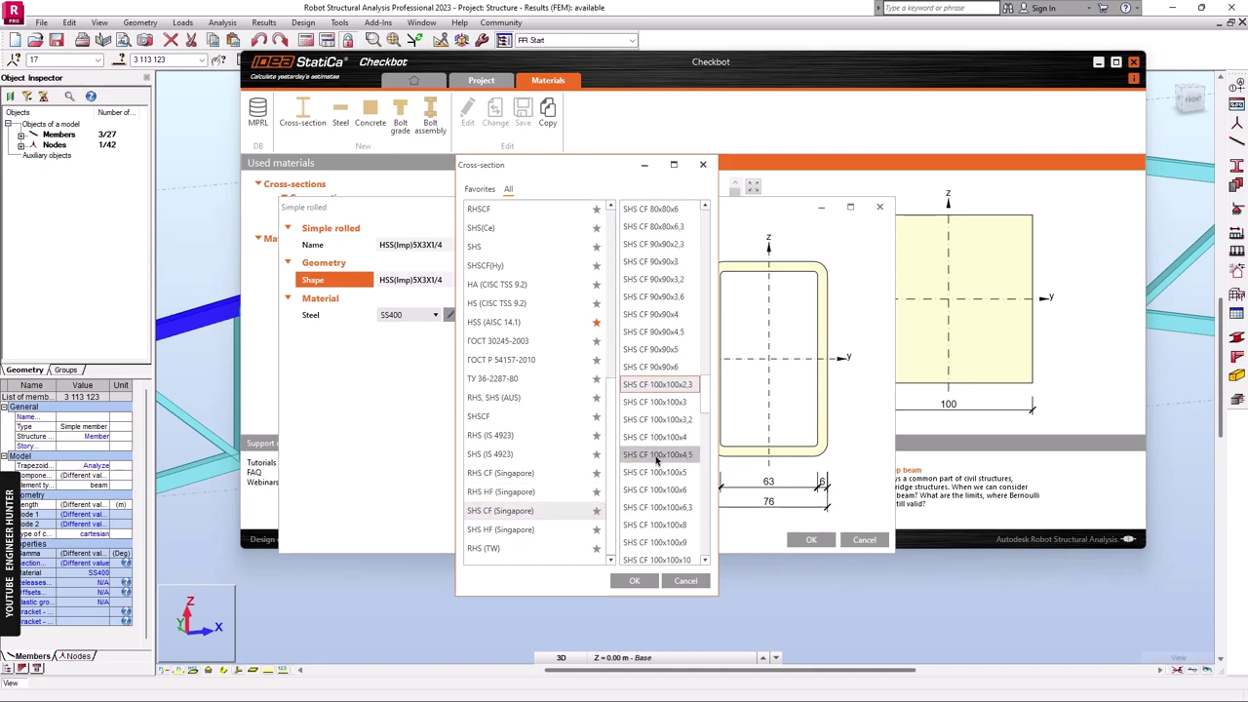
click(634, 580)
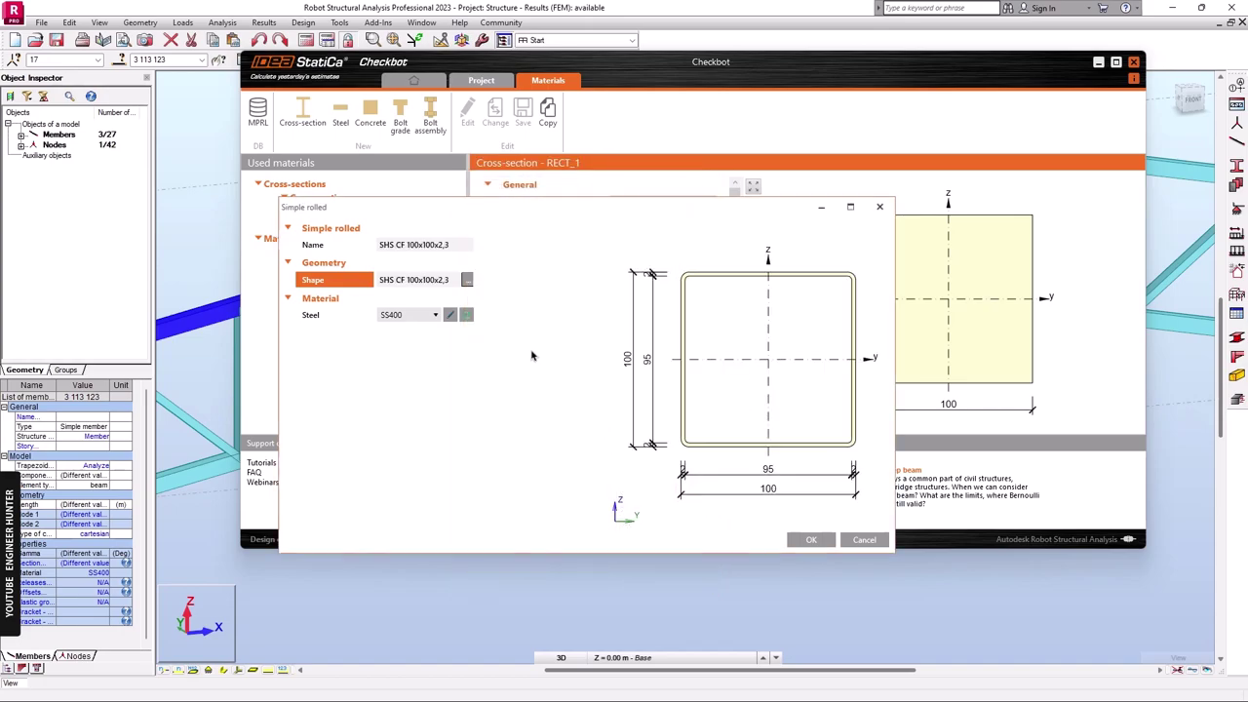
click(811, 540)
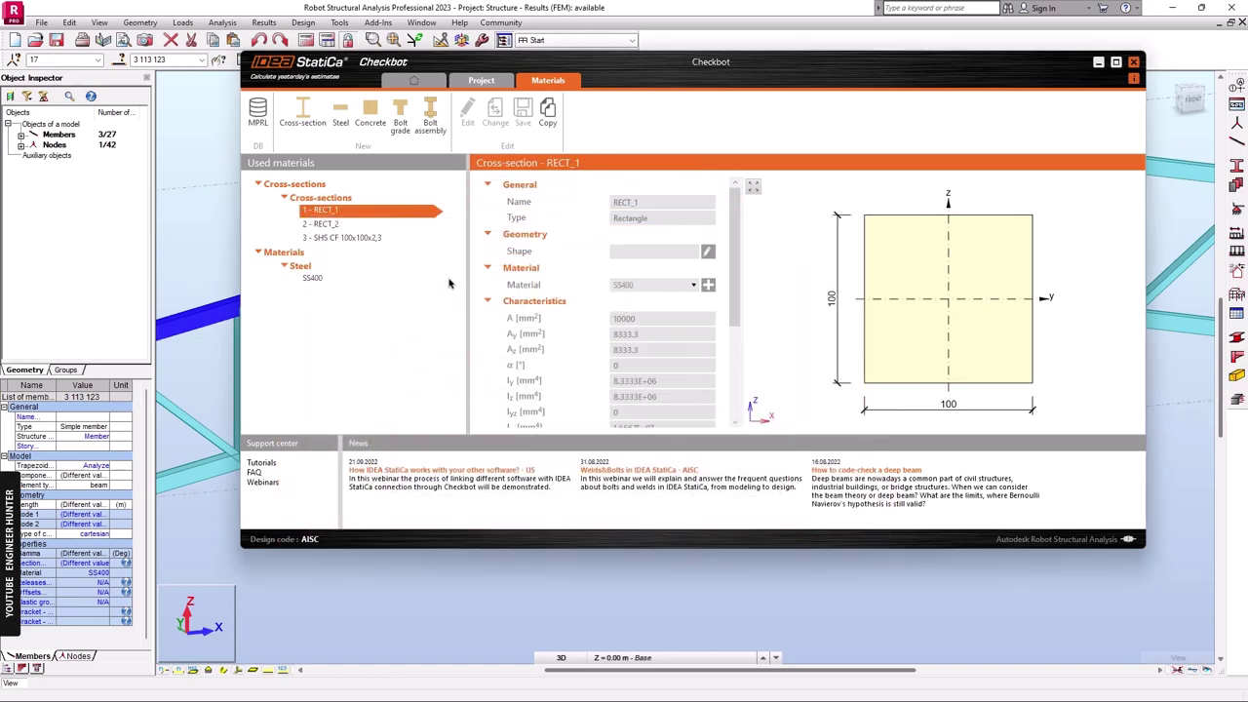
Add a rolled square hollow cross-section SHS CF 90x90x2,3 from the SHS CF (Singapore) family, in SS400 steel.
click(300, 114)
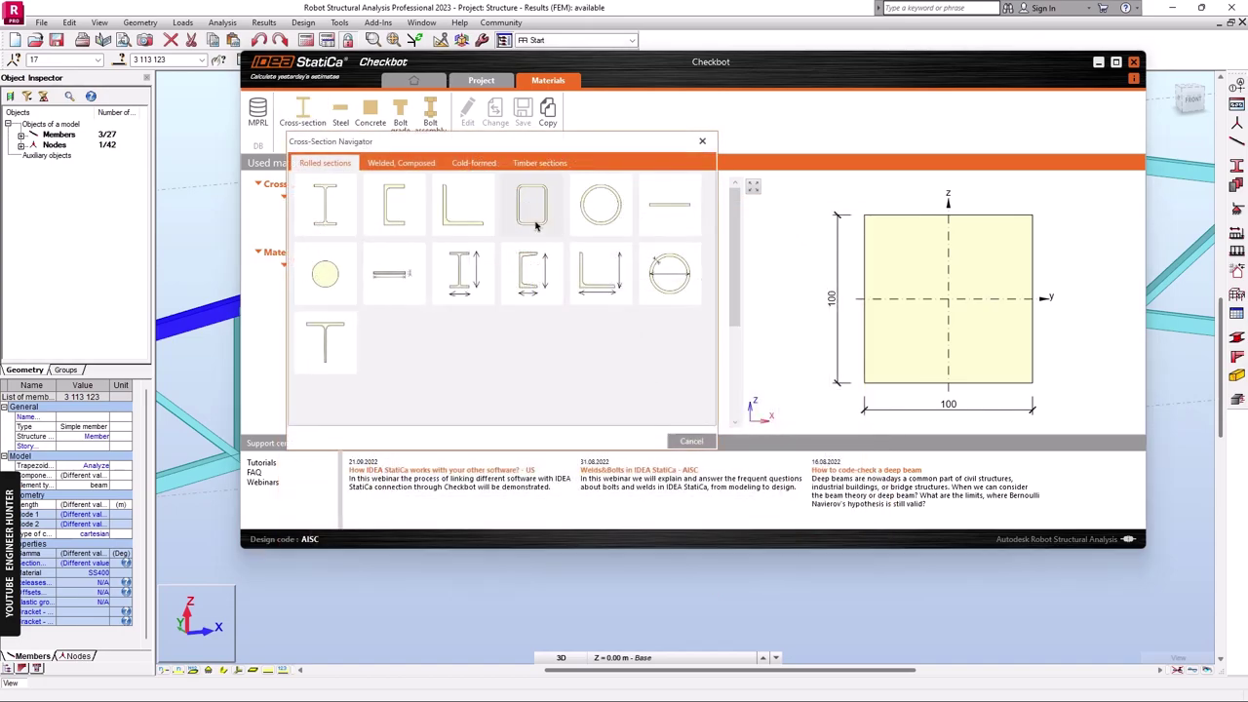
click(543, 209)
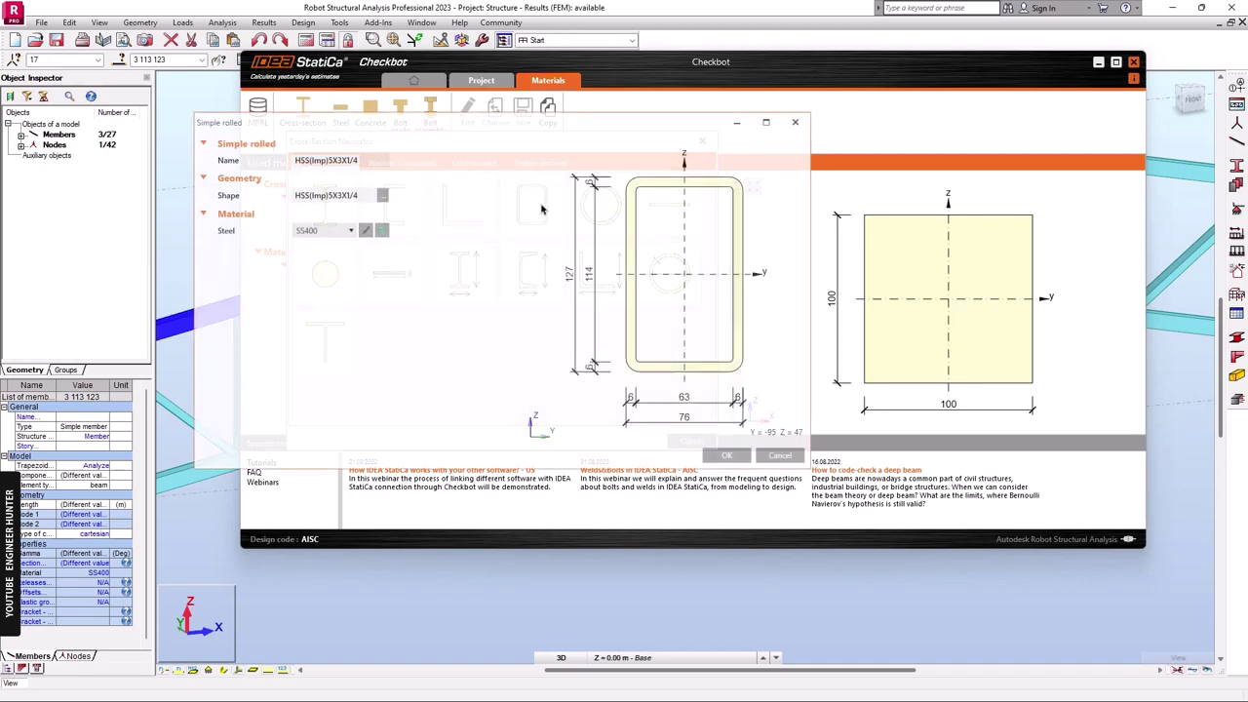
click(382, 195)
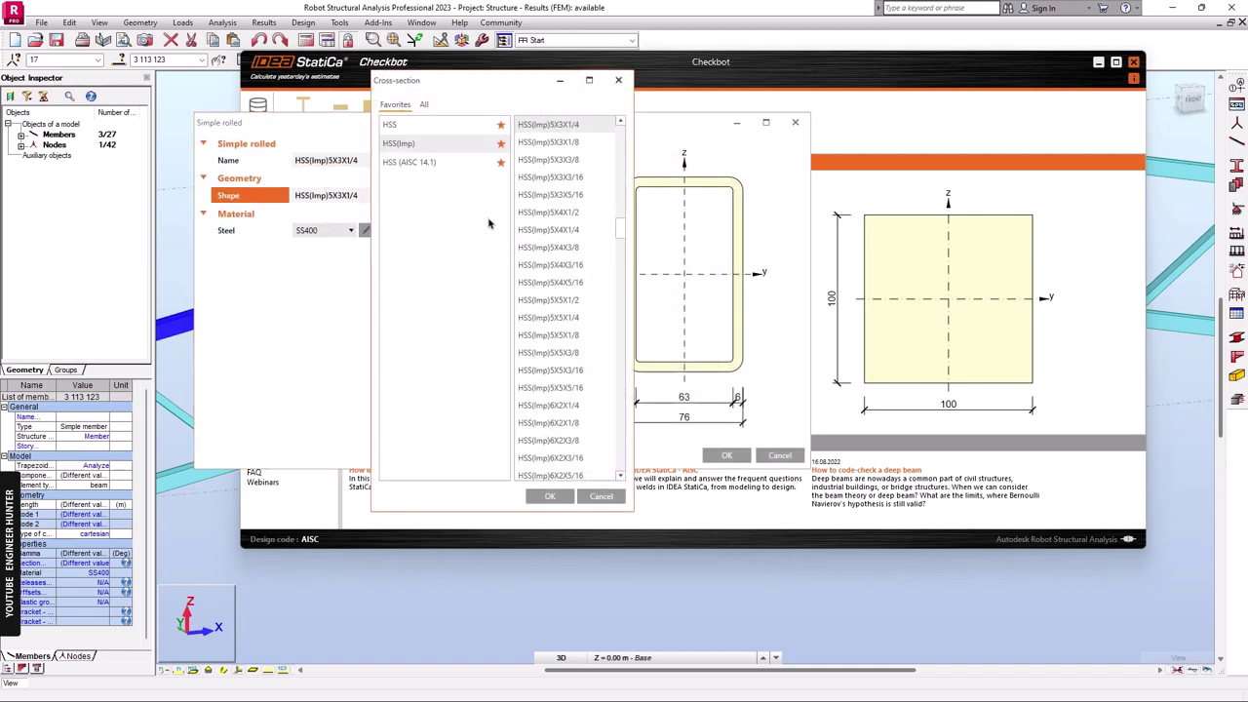
click(425, 107)
scroll(467, 225, down, 5)
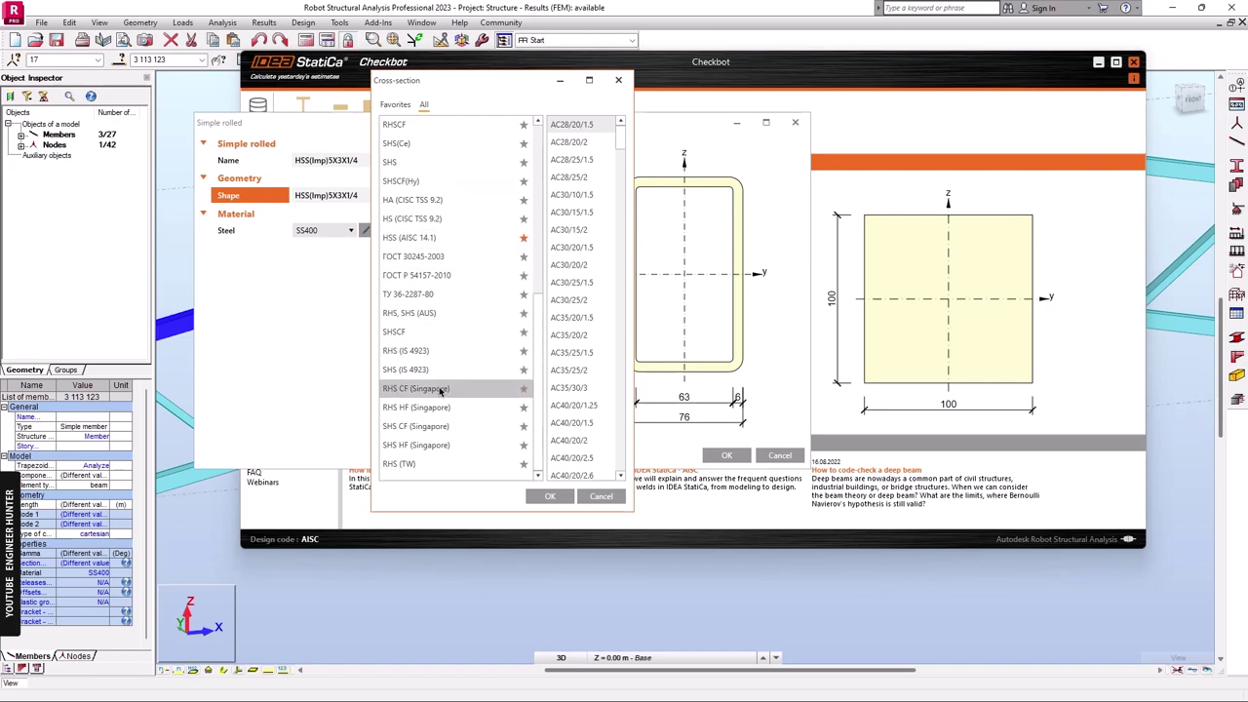
click(434, 425)
scroll(580, 337, down, 5)
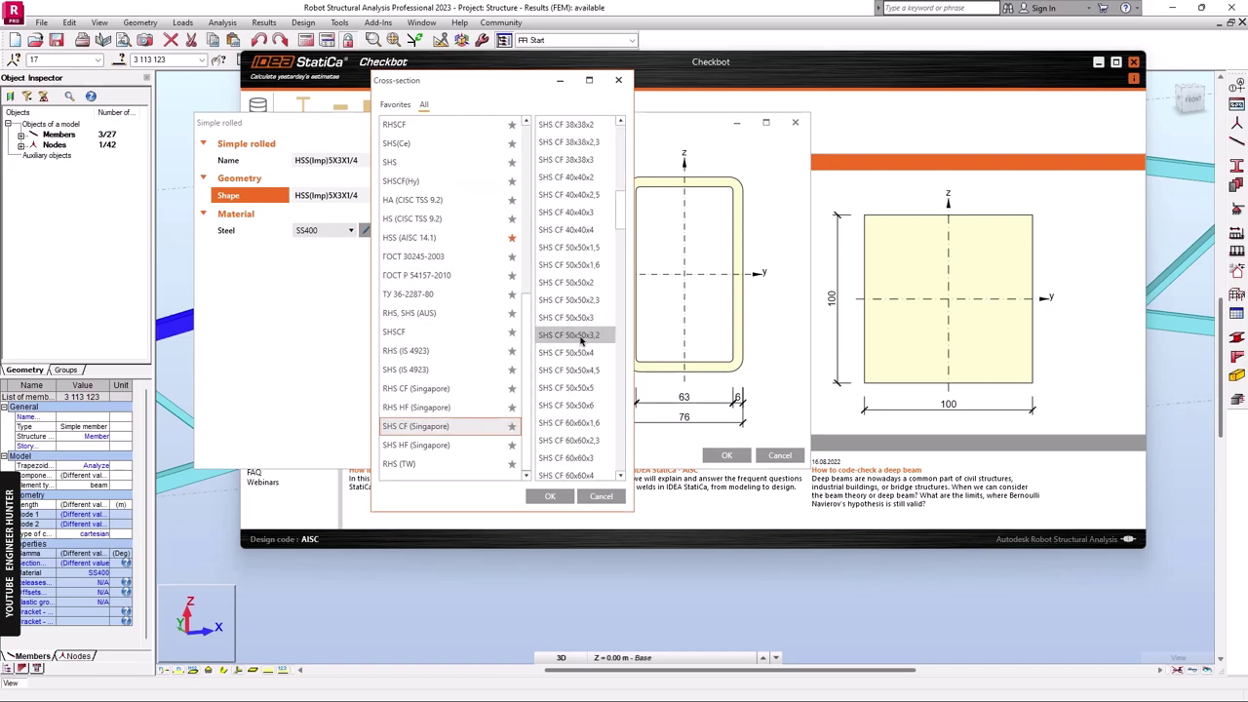
scroll(582, 341, down, 10)
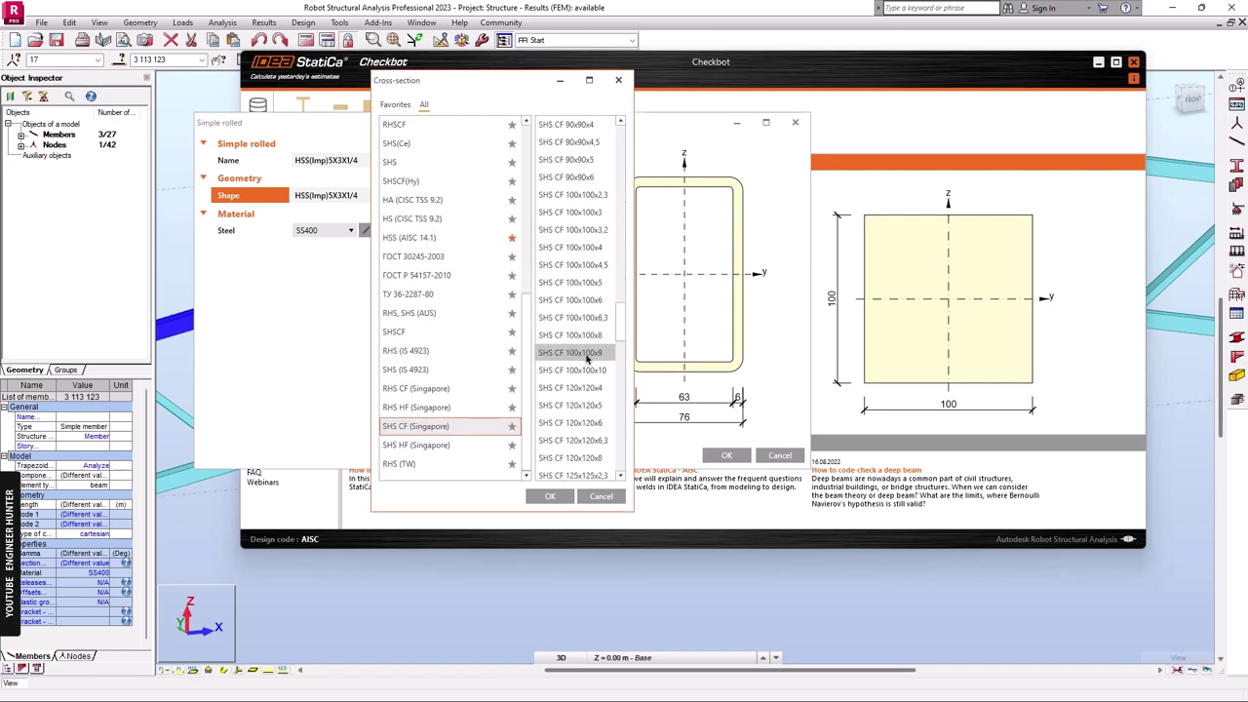
scroll(588, 359, down, 1)
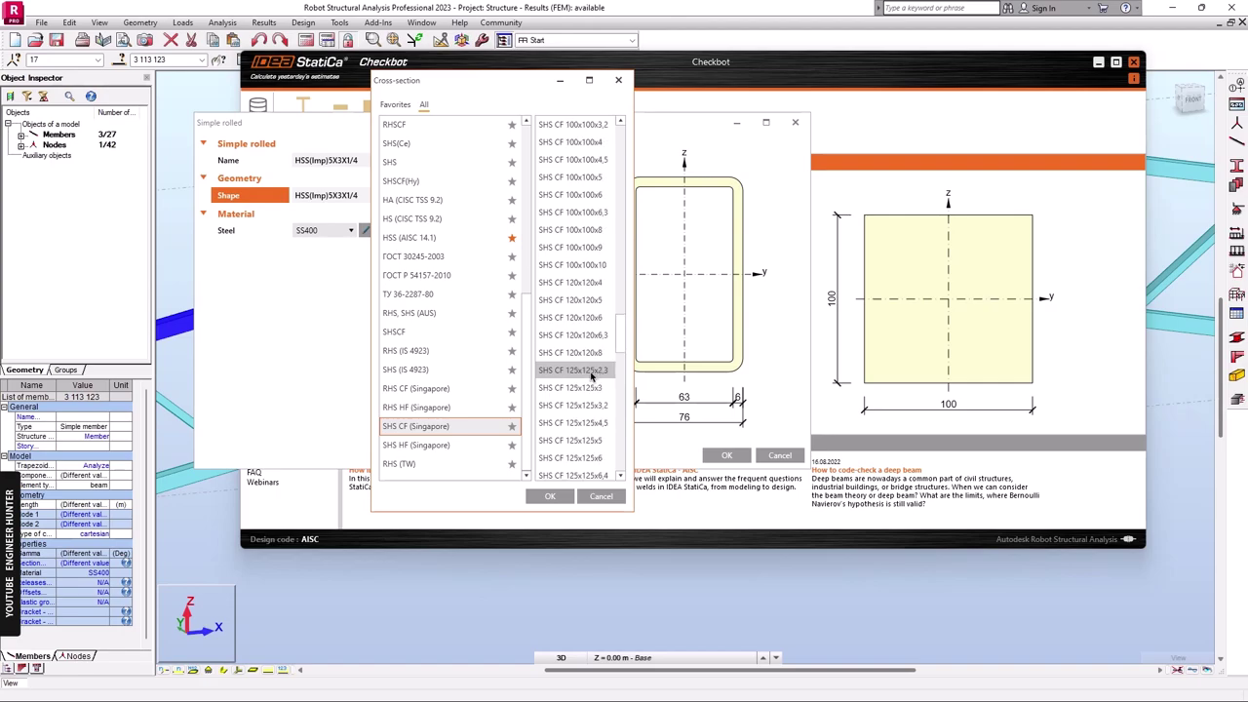
scroll(588, 359, up, 7)
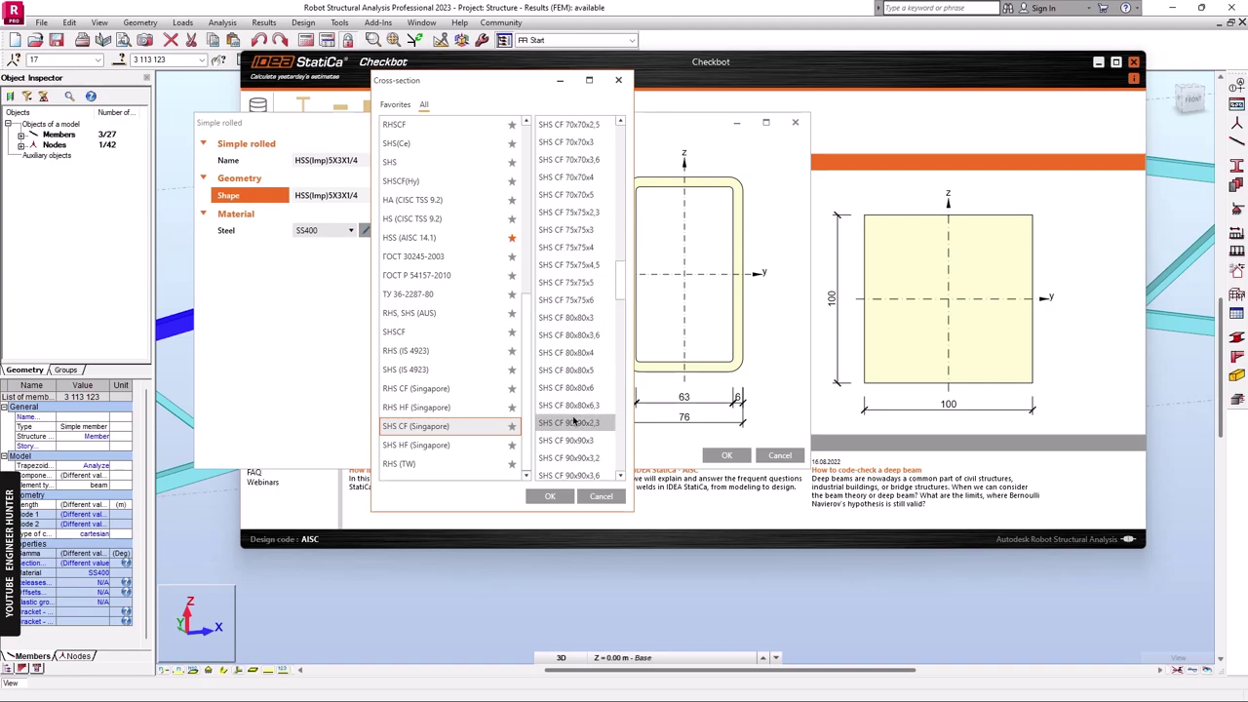
click(583, 457)
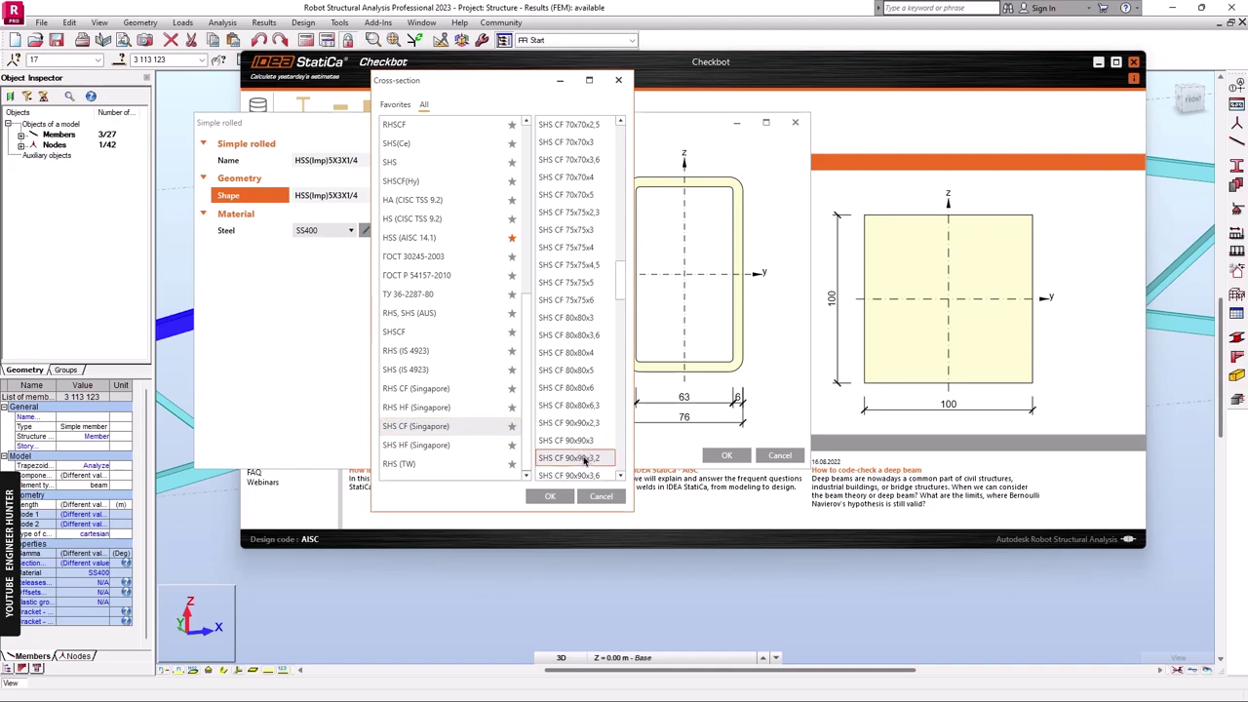
scroll(561, 390, down, 2)
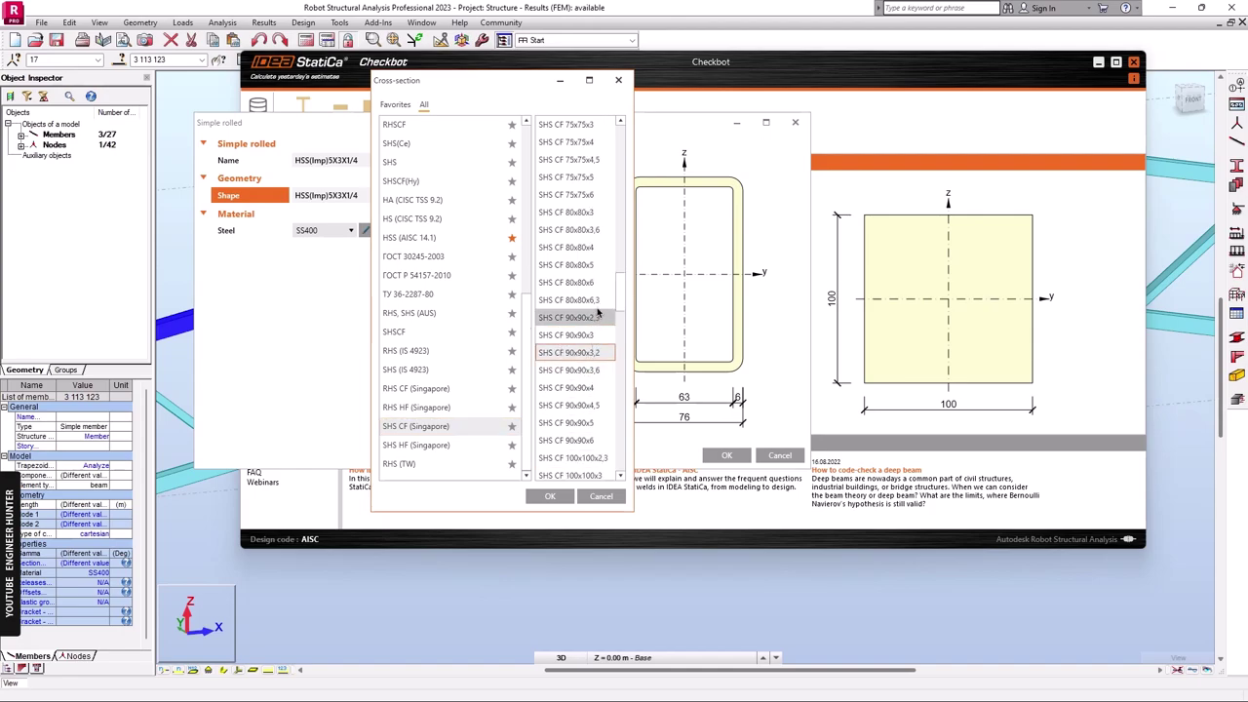
click(601, 322)
click(550, 496)
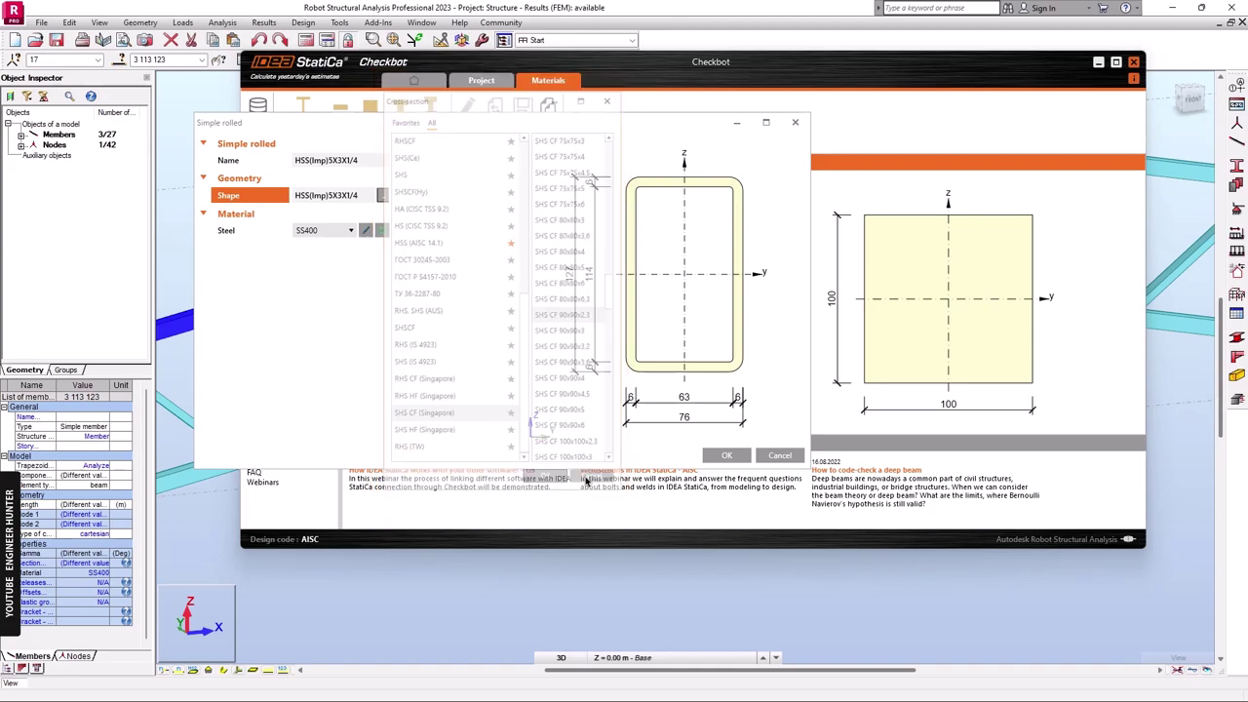
click(726, 456)
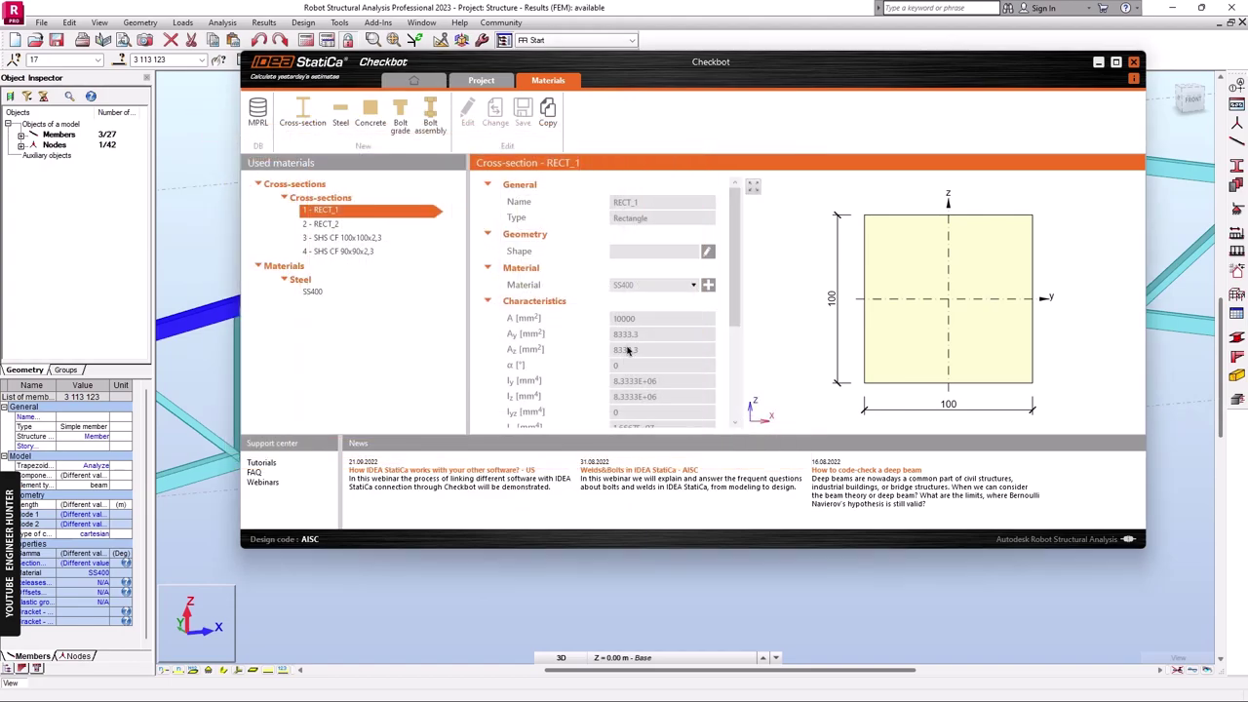
Assign the cross-section SHS CF 100x100x2,3 (SS400) to the chord member B3 of the connection.
click(480, 80)
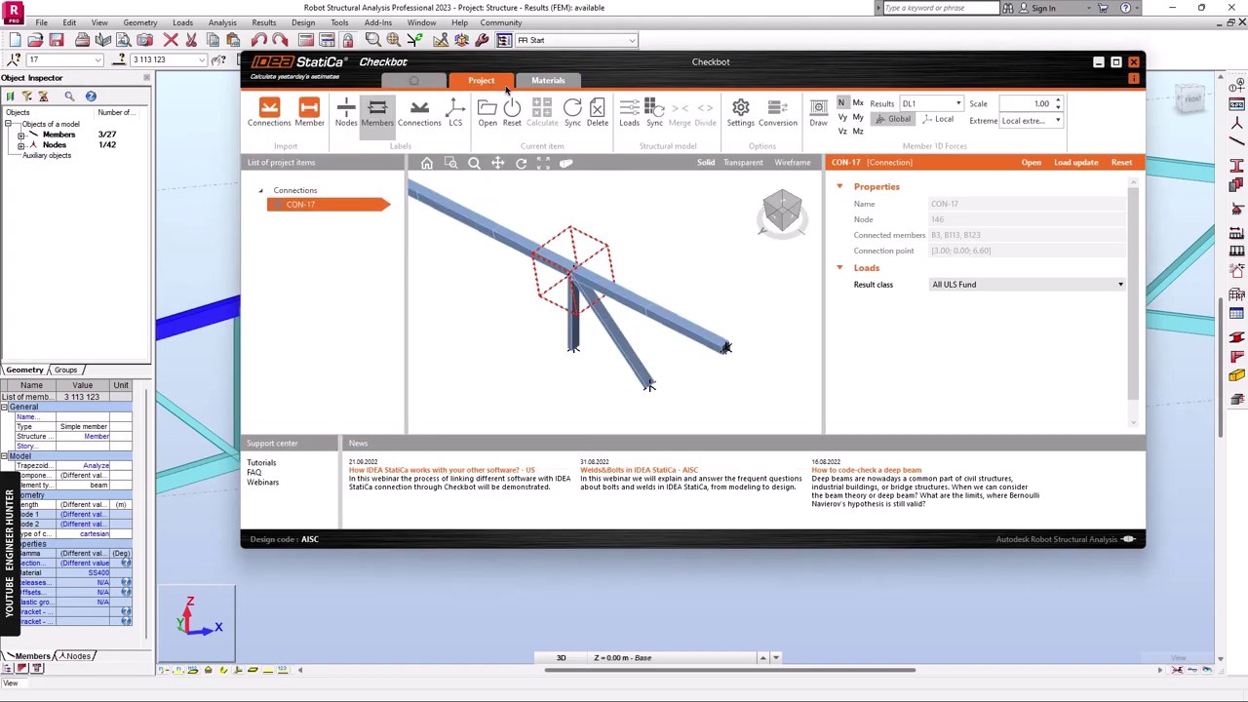
click(639, 283)
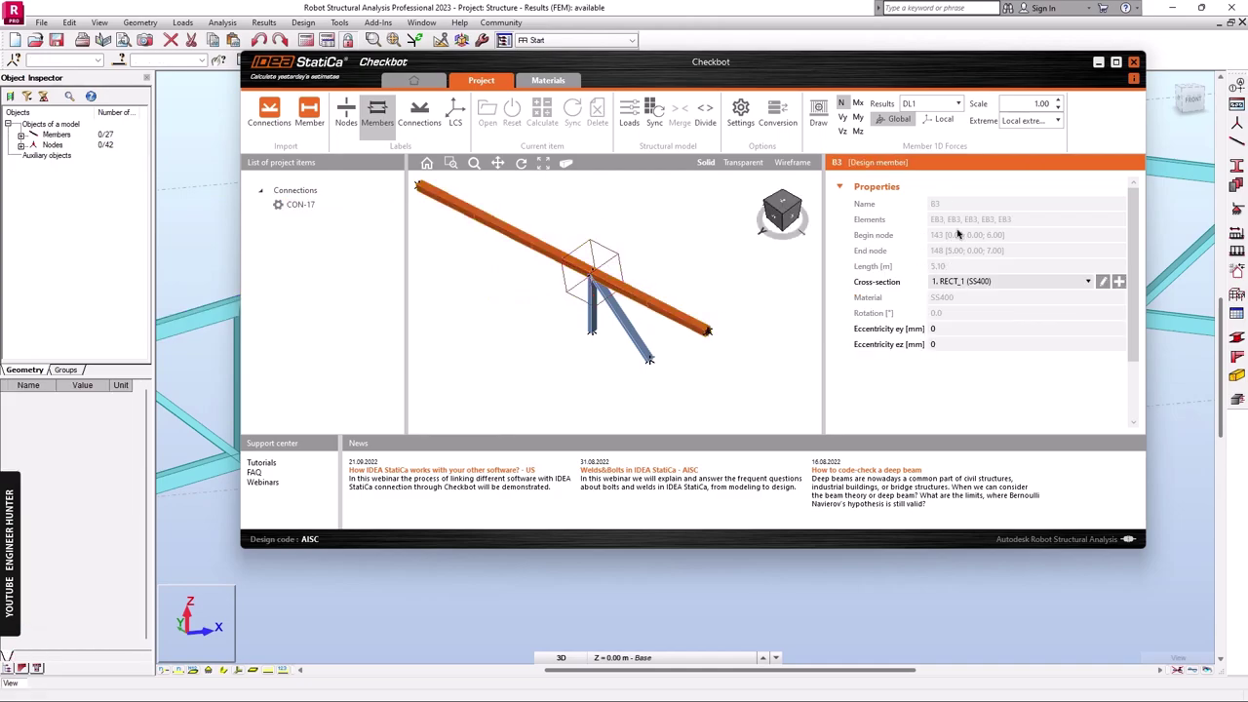
click(972, 282)
click(982, 318)
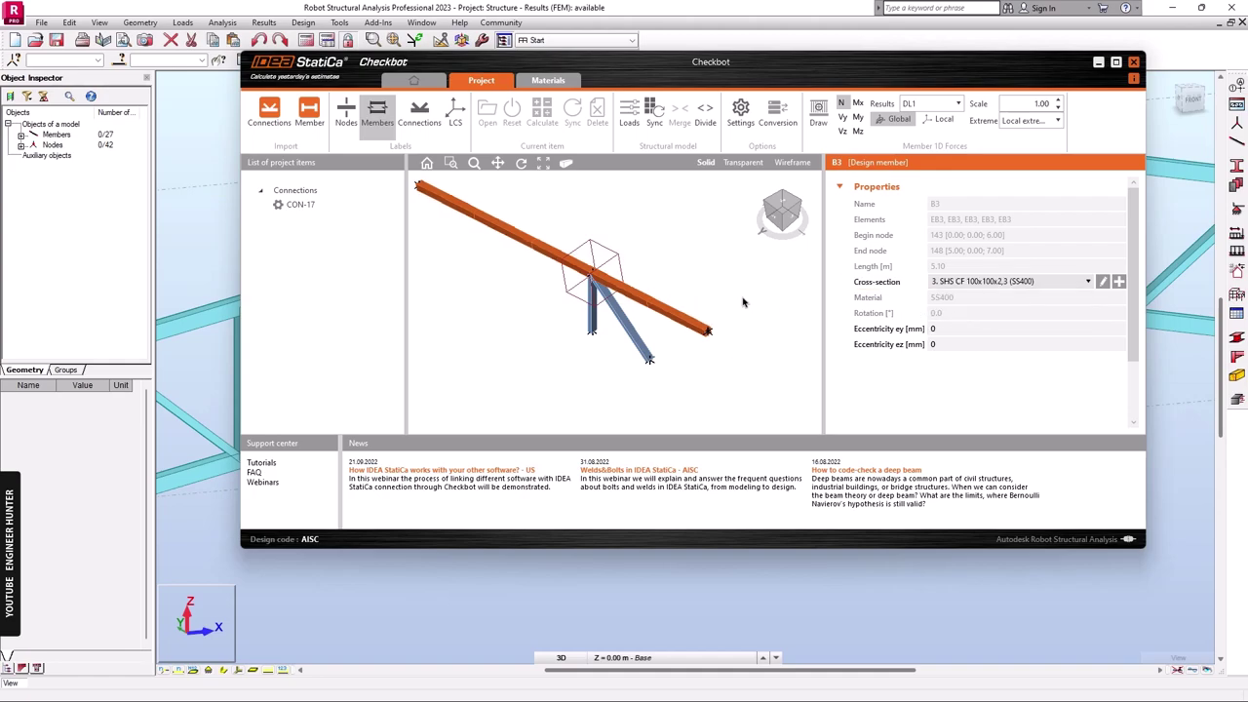
Assign the cross-section SHS CF 90x90x2,3 (SS400) to the diagonal member B113 and the vertical member B123.
click(627, 319)
click(972, 281)
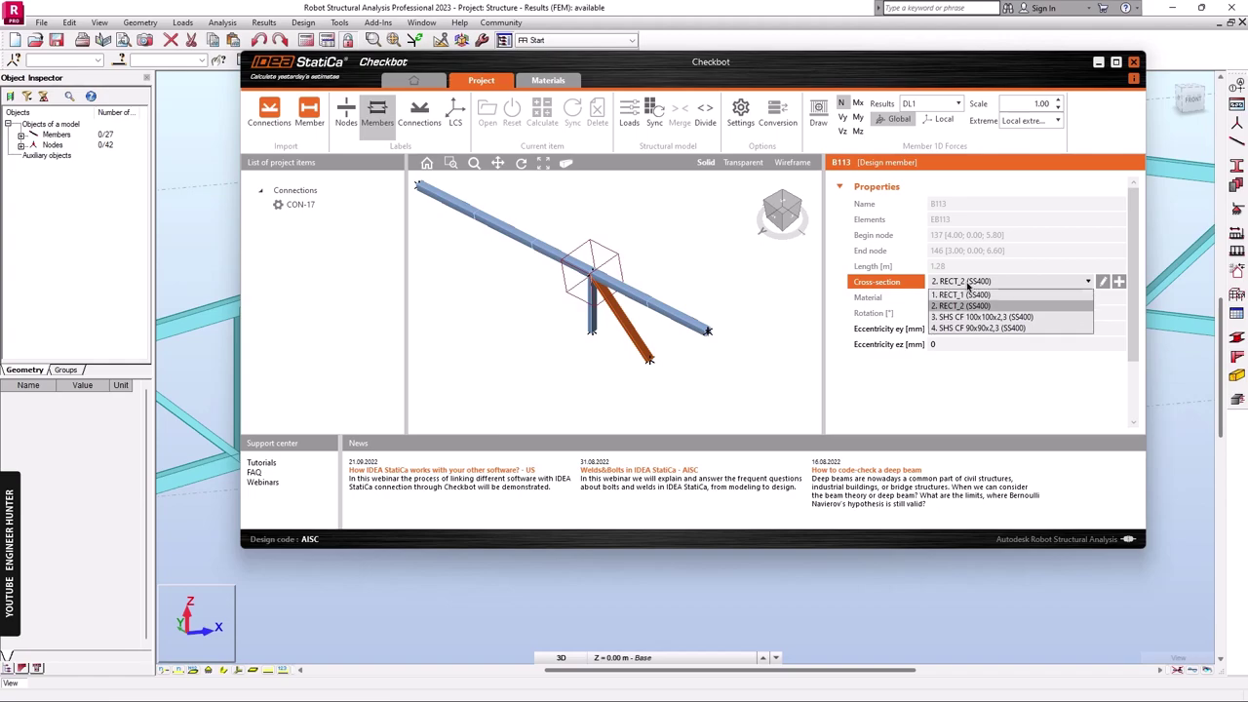
click(983, 329)
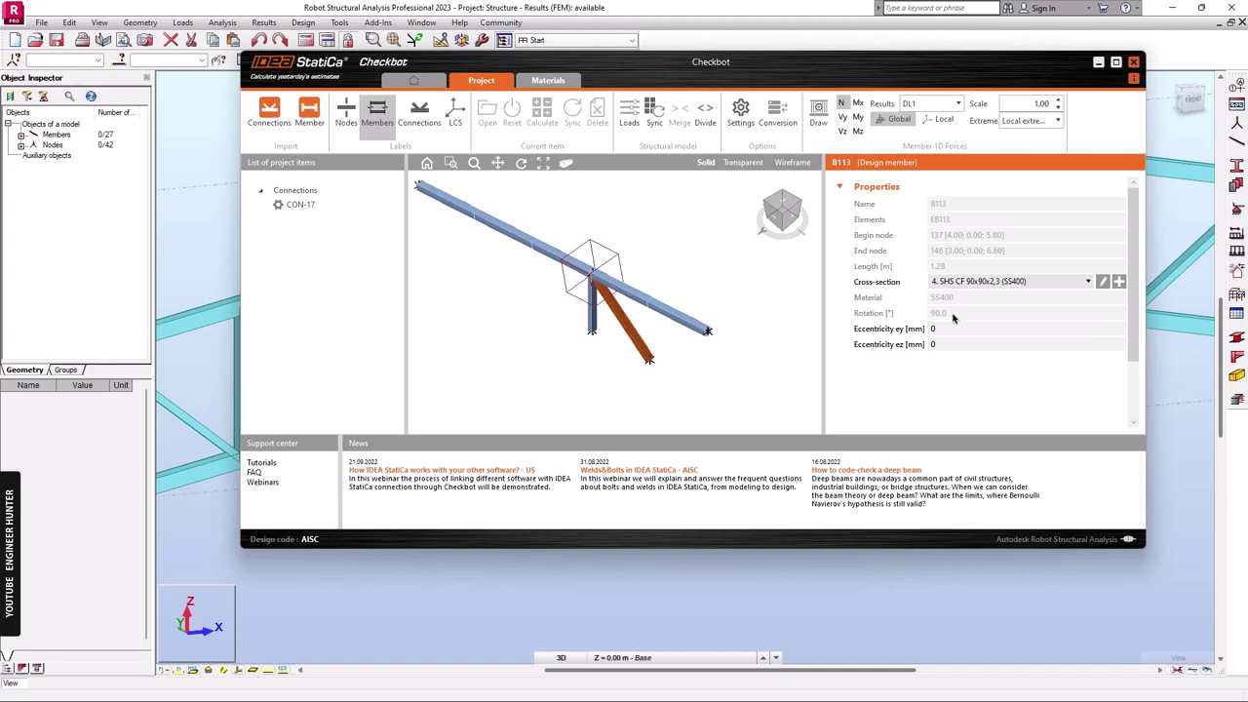
click(592, 310)
click(1069, 281)
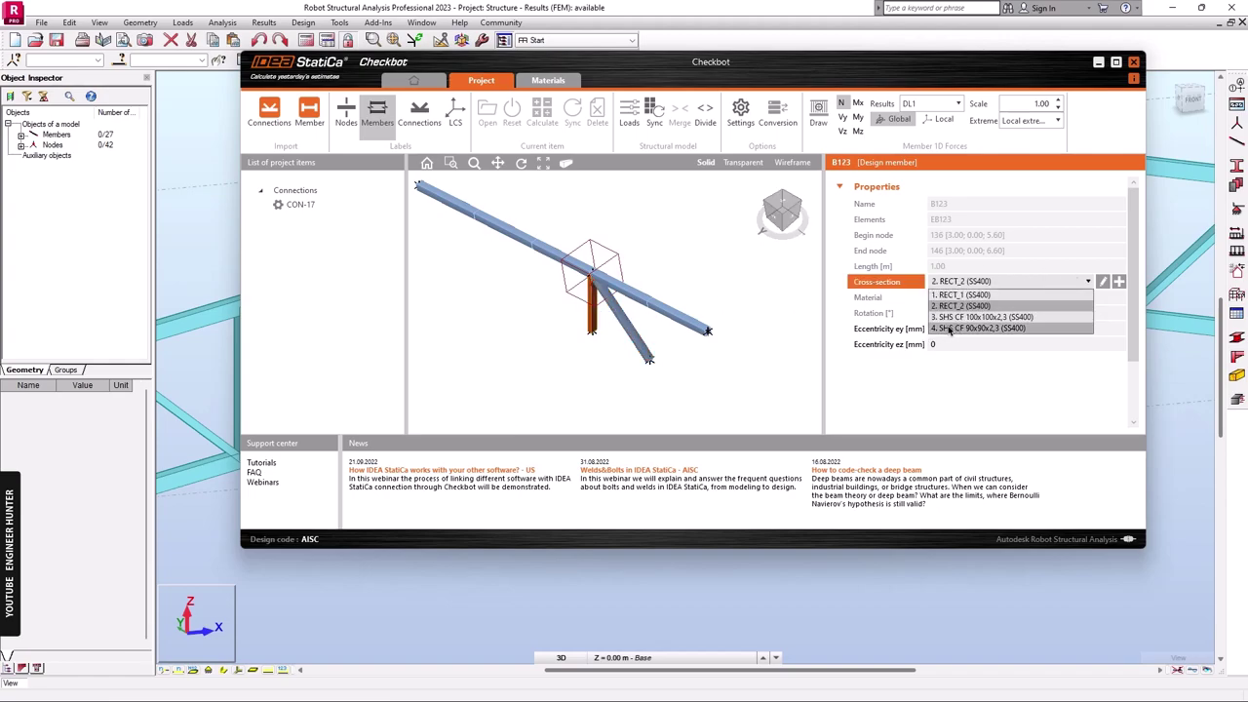
click(1014, 327)
Examine the joint's members up close and in the +Y side view, and check the properties of chord B3.
click(777, 224)
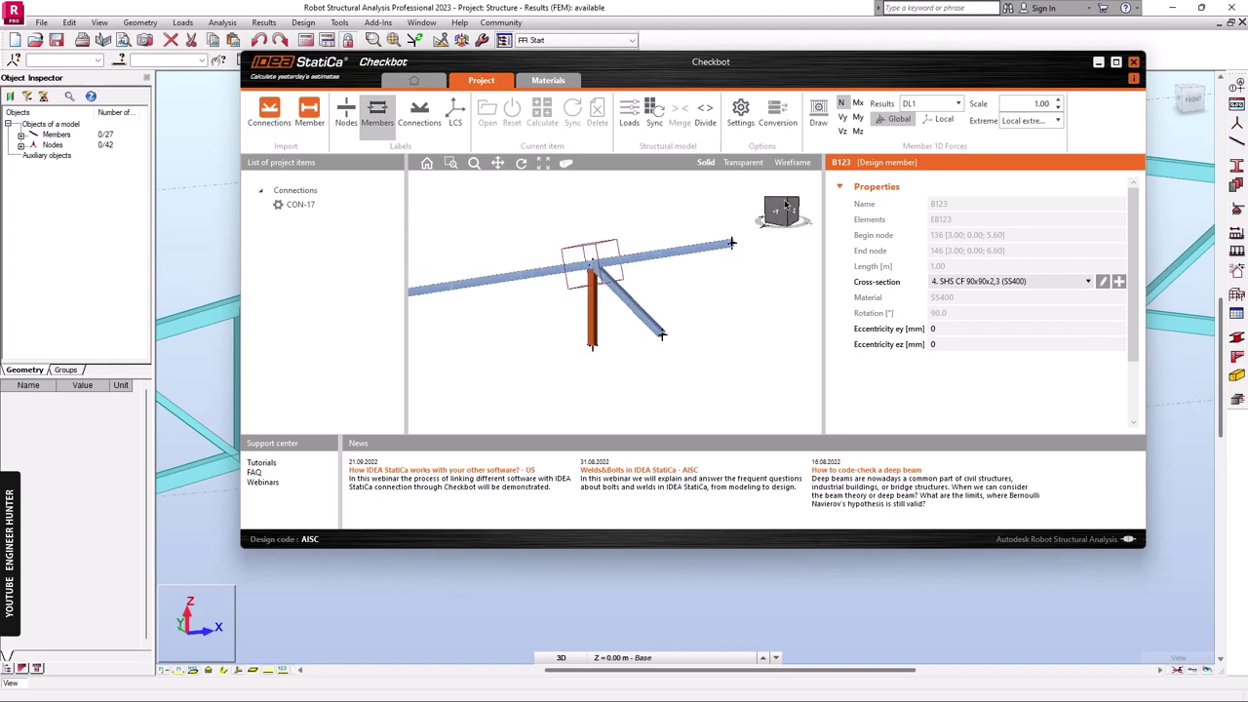
scroll(719, 234, up, 3)
scroll(717, 293, down, 3)
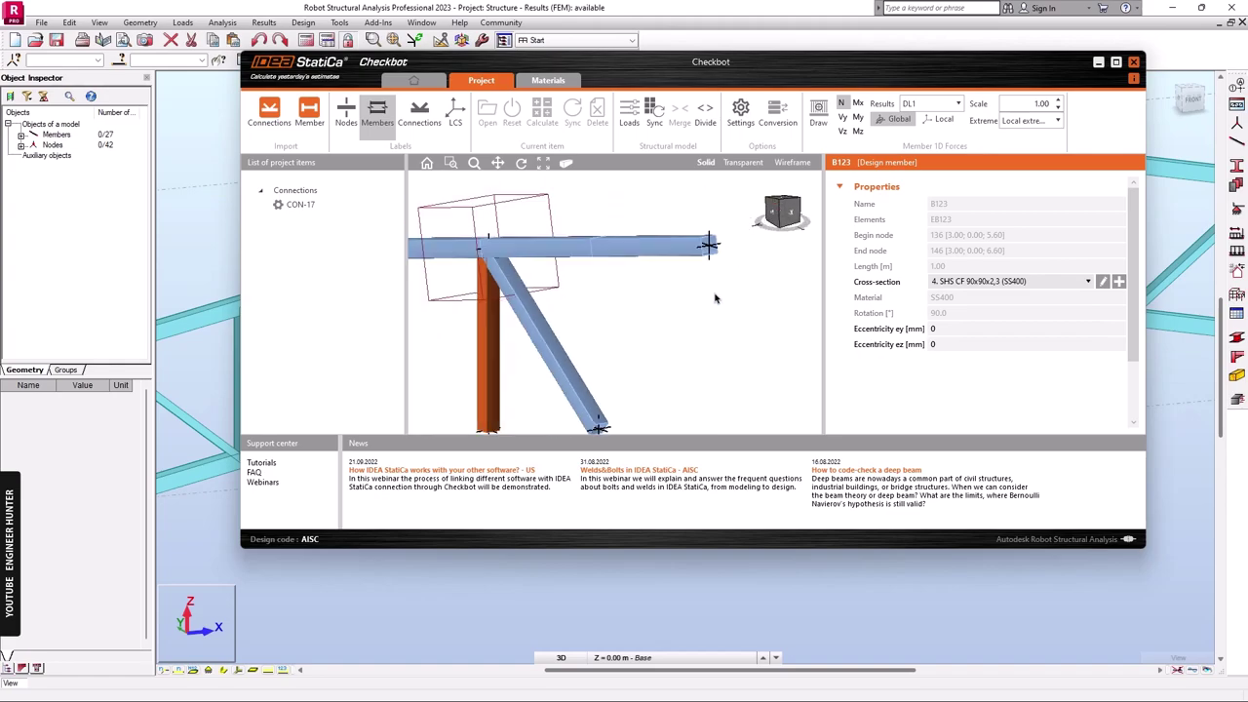
click(773, 212)
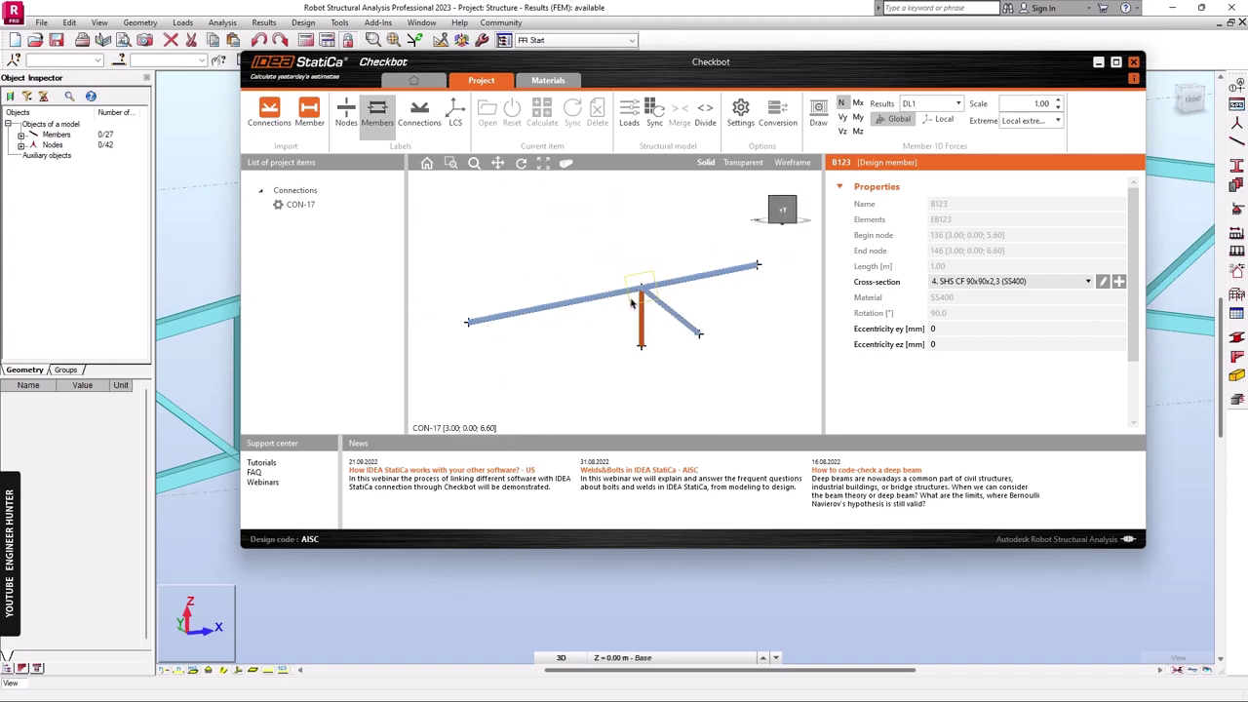
click(683, 279)
scroll(673, 261, up, 2)
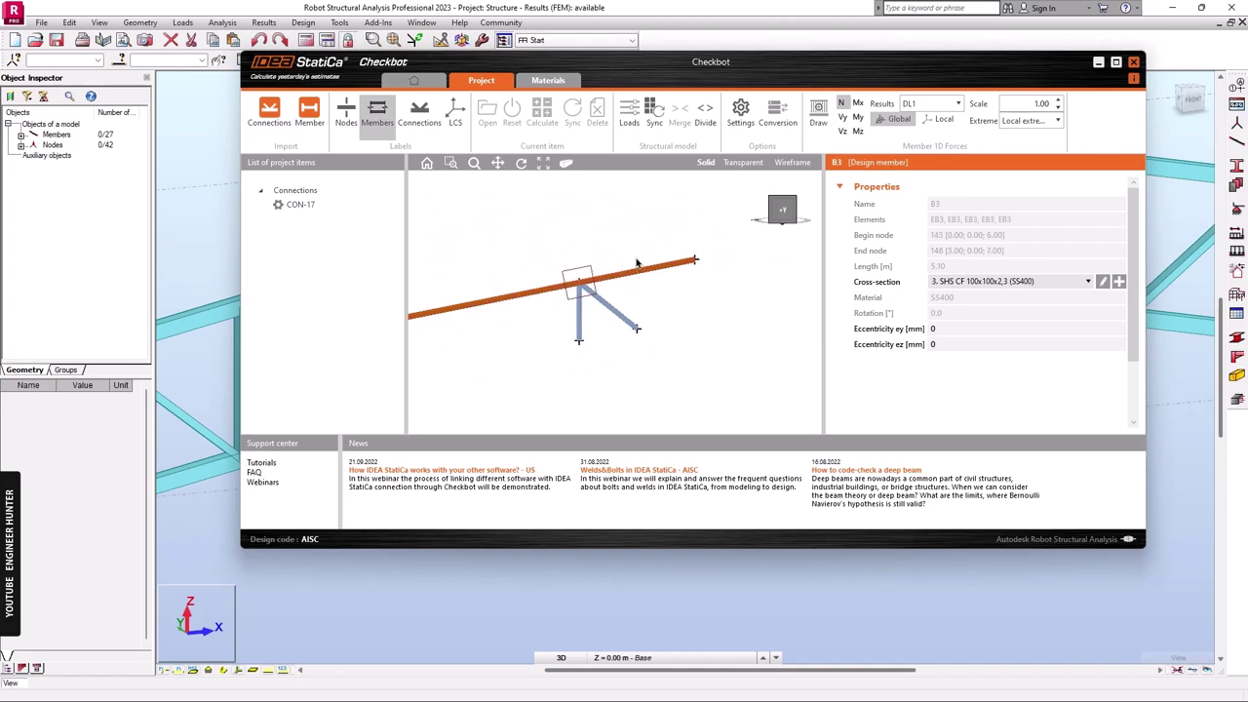
scroll(668, 239, down, 2)
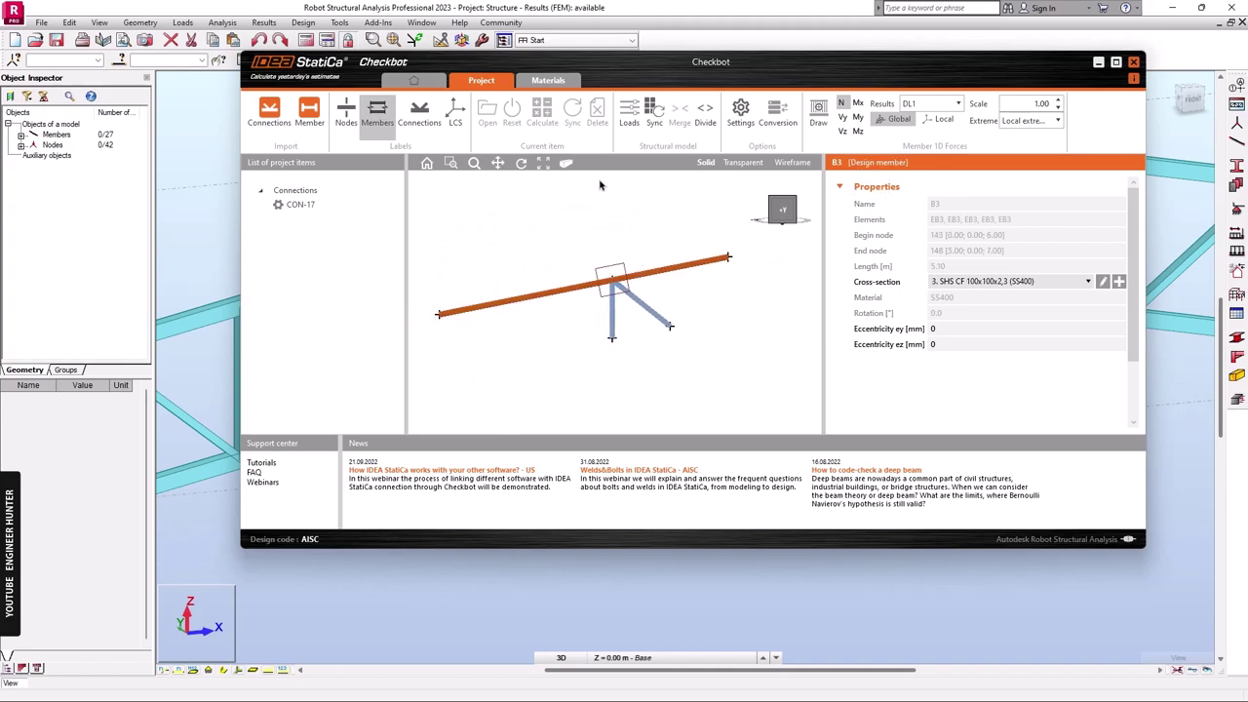
Open connection CON-17 in IDEA StatiCa Connection and view the loaded joint from several sides.
click(620, 269)
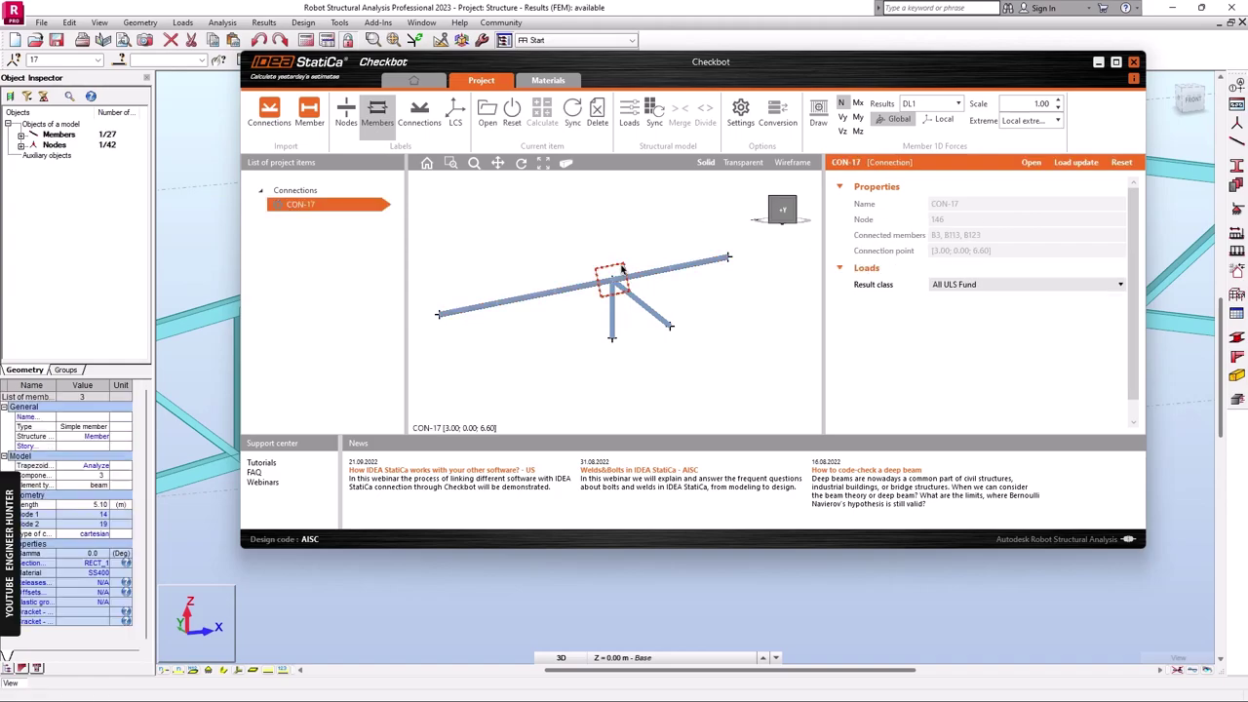
click(491, 117)
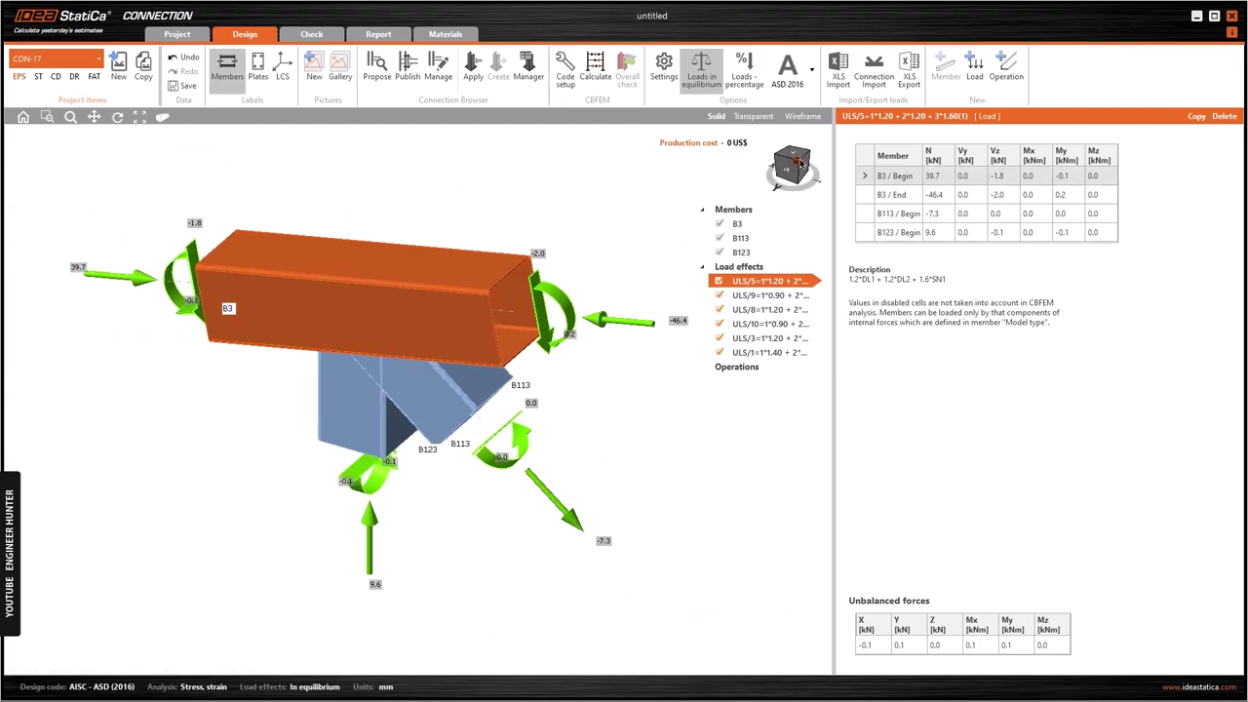
click(801, 165)
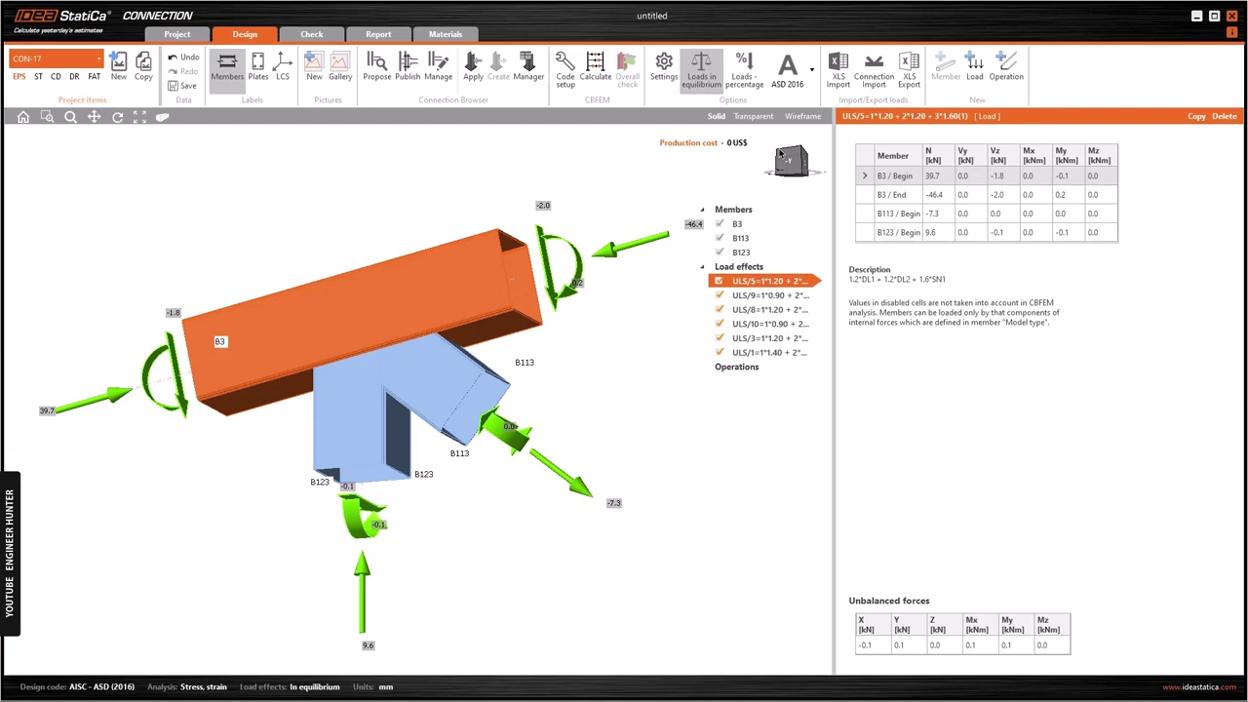
click(780, 156)
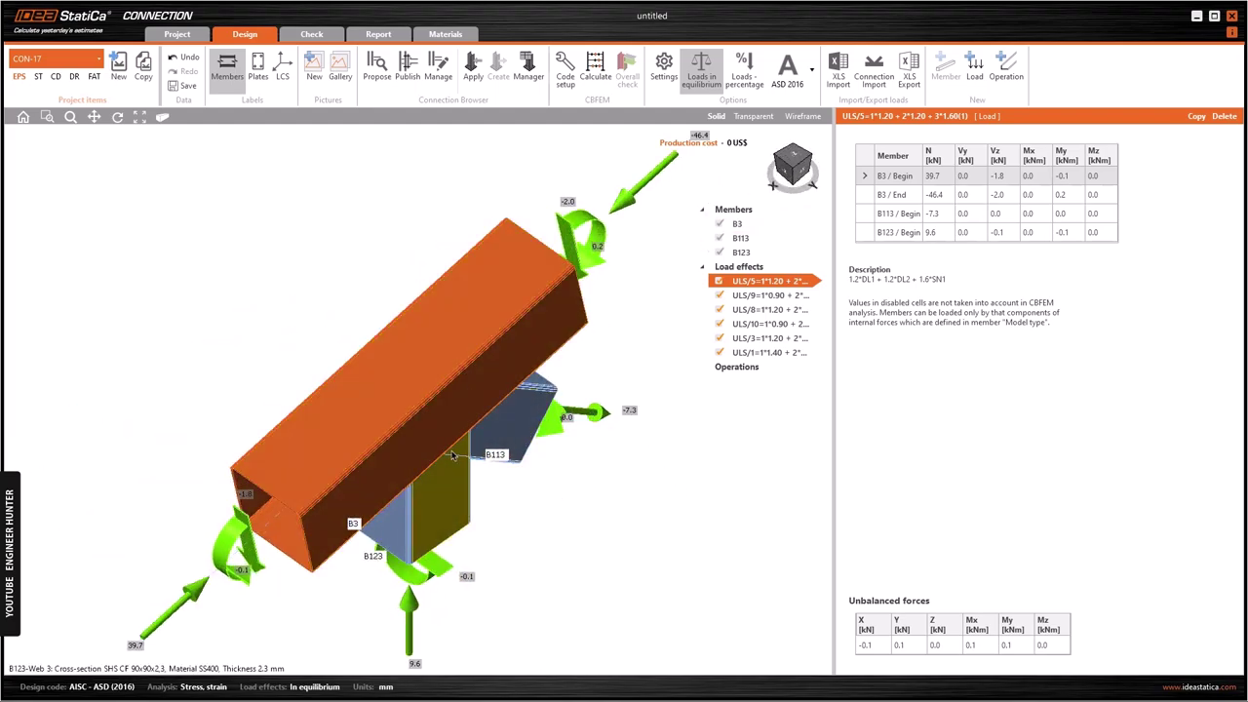
click(814, 162)
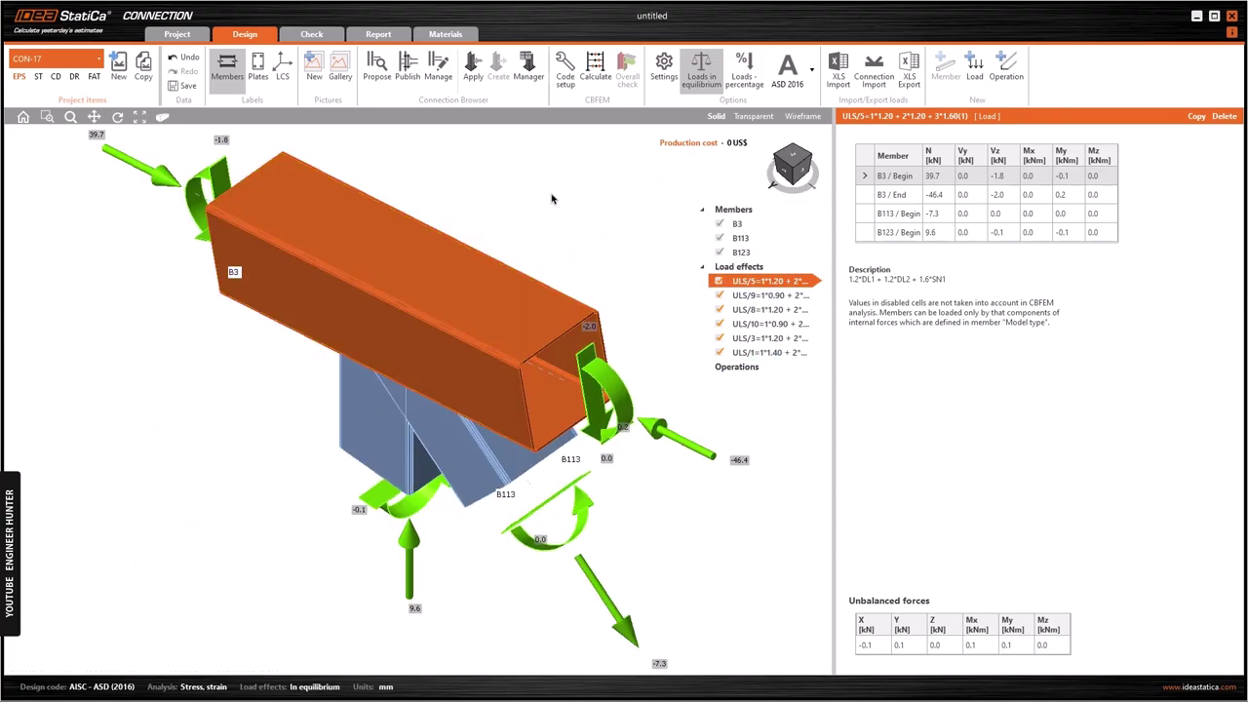
Switch the design method to LRFD 2016 and hide the member labels in the +Y side view.
click(810, 70)
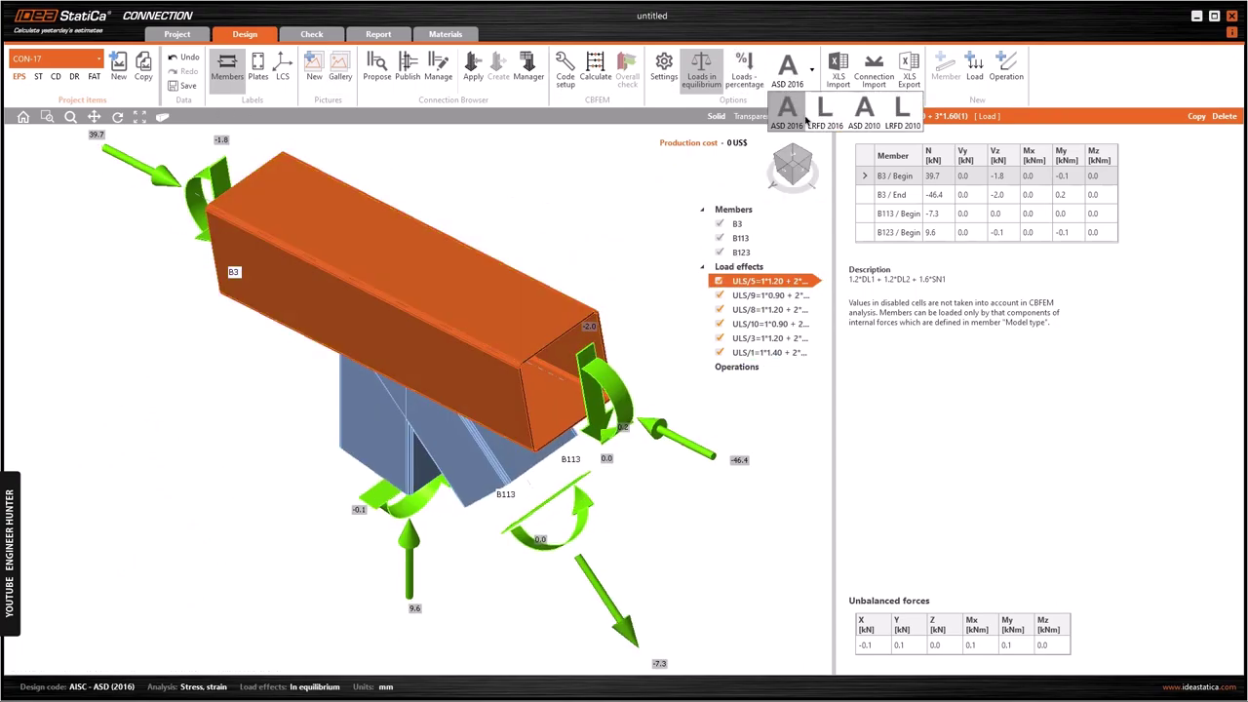
click(827, 113)
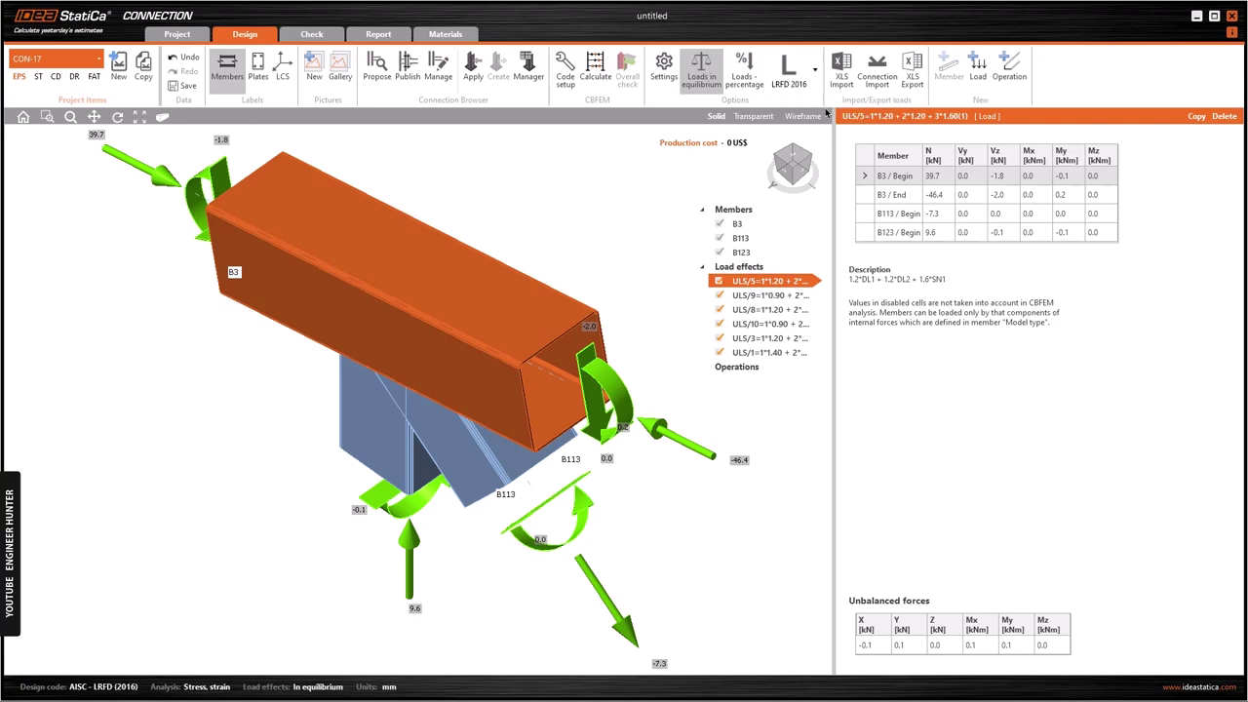
click(795, 173)
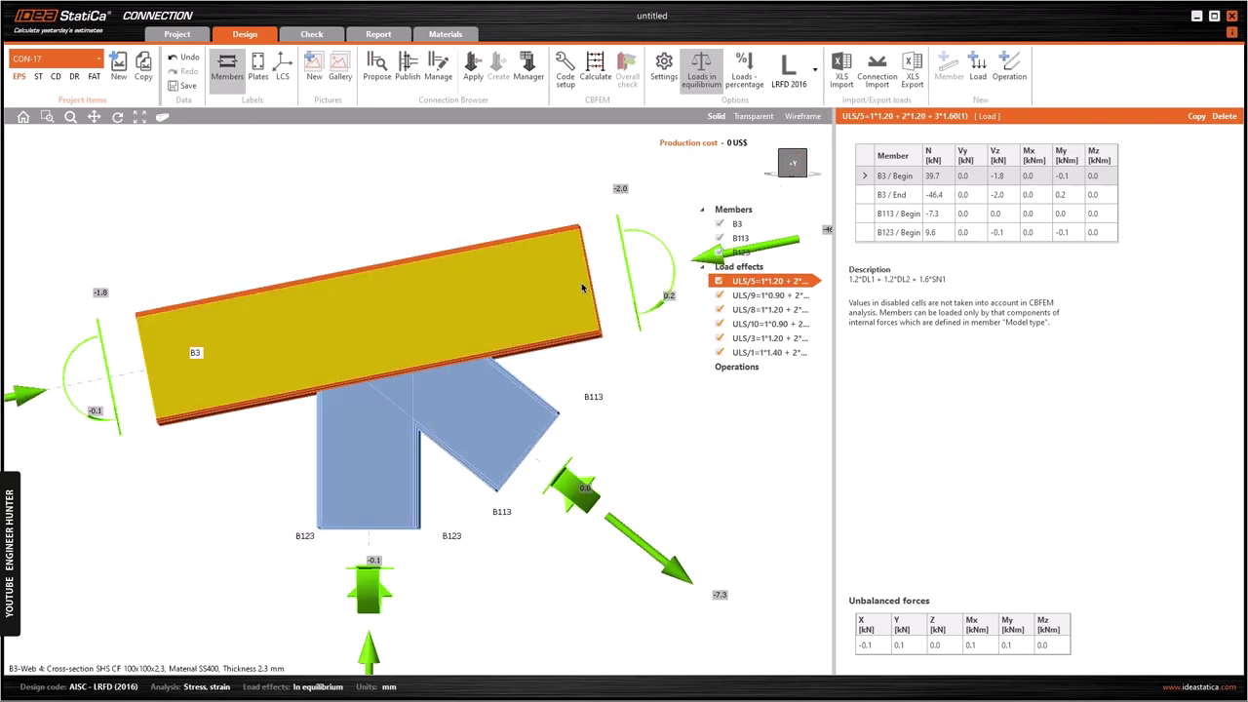
click(227, 78)
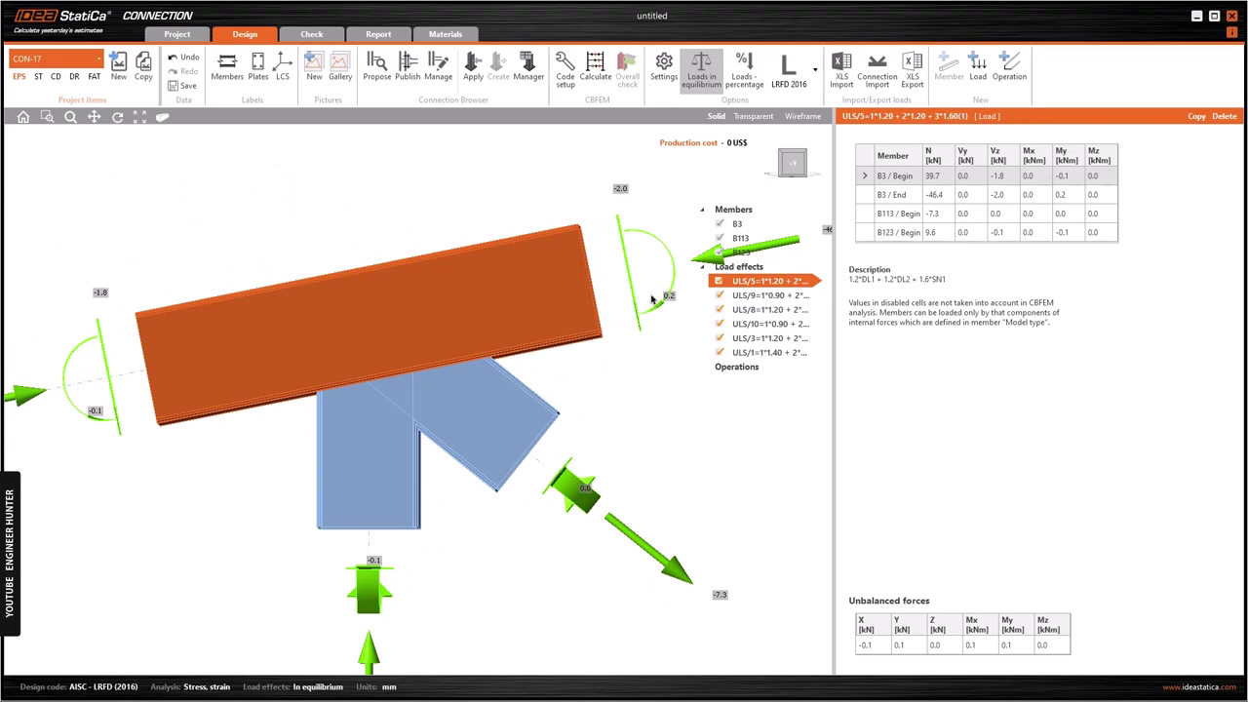
Add a Cut of member operation that trims diagonal member B113 by chord B3, and check its flange and web weld sizes.
click(1010, 78)
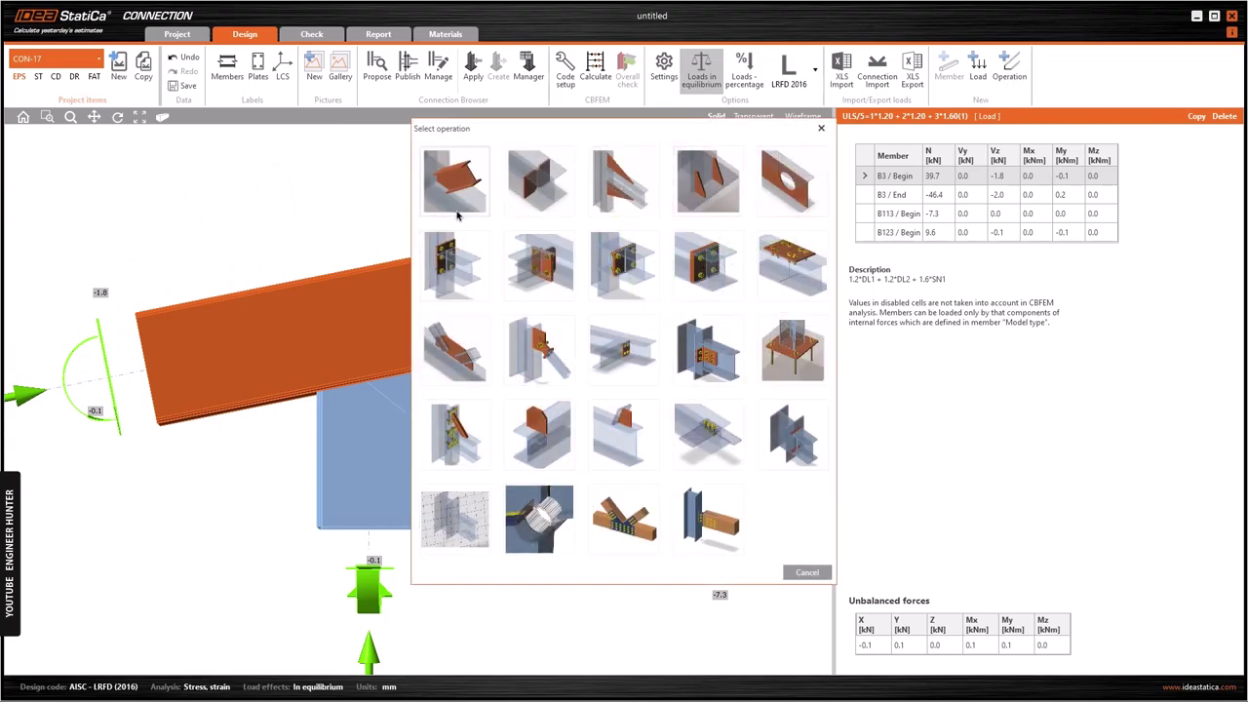
click(464, 181)
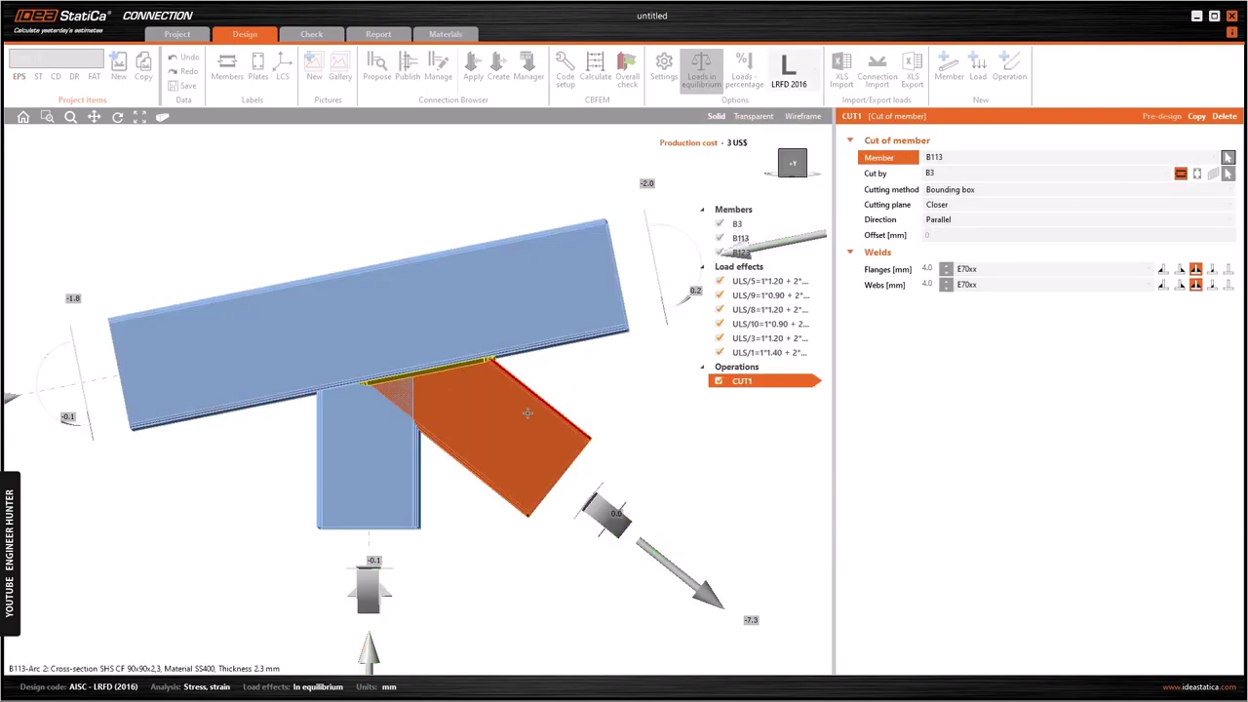
click(1228, 173)
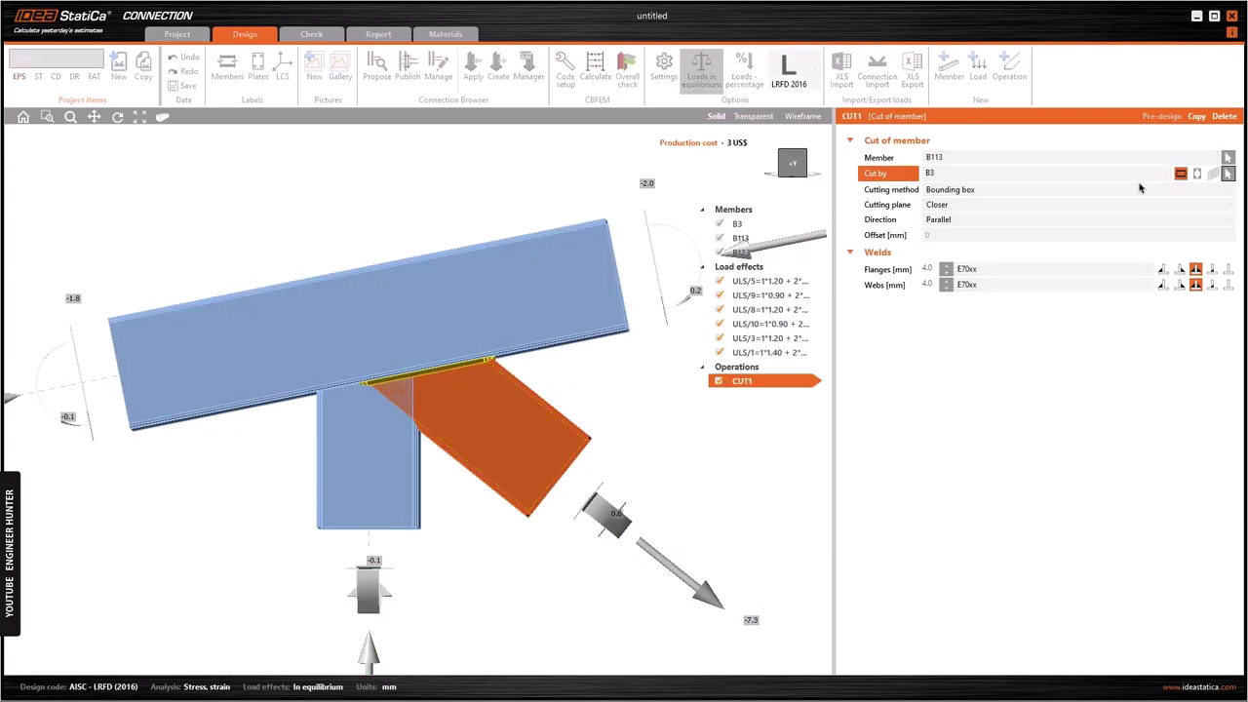
click(373, 299)
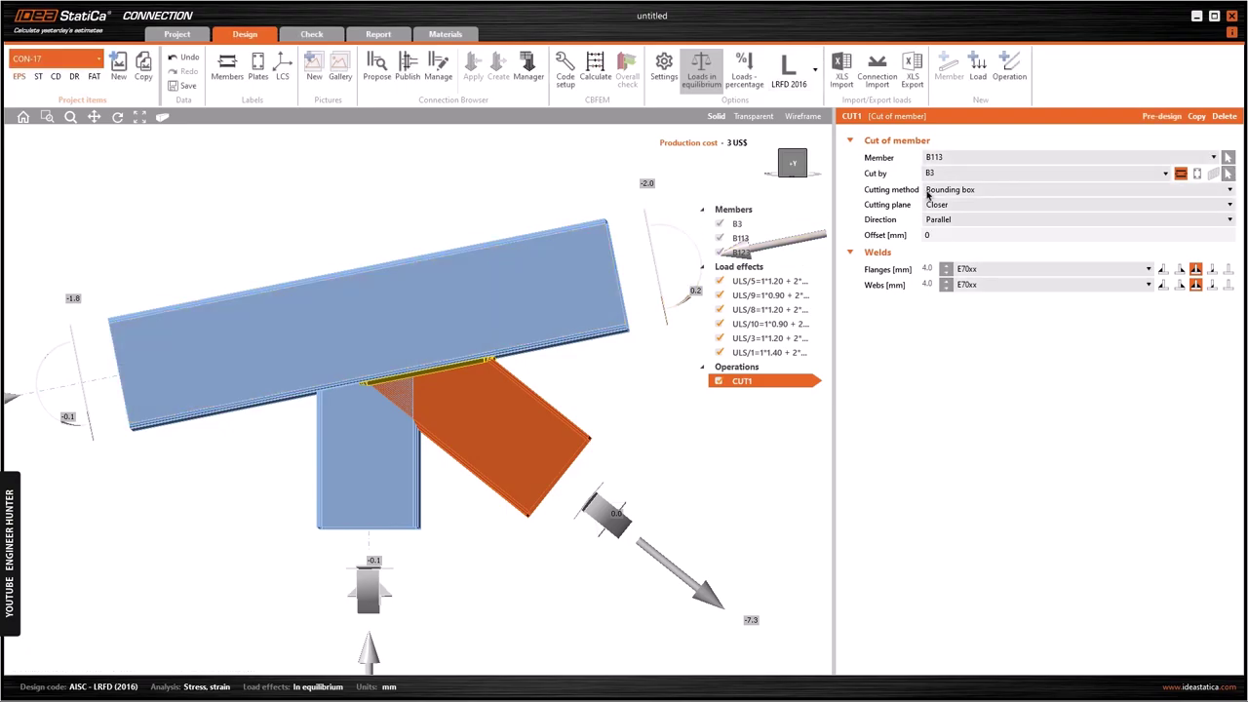
click(931, 272)
click(929, 288)
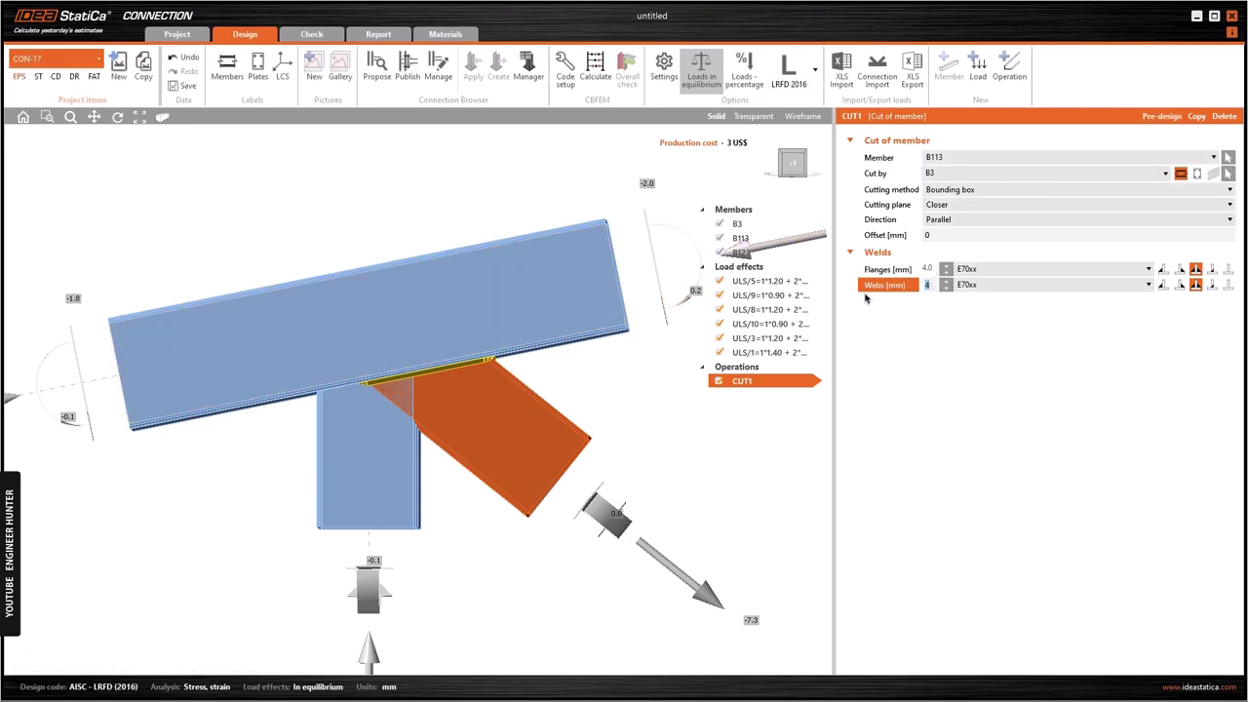
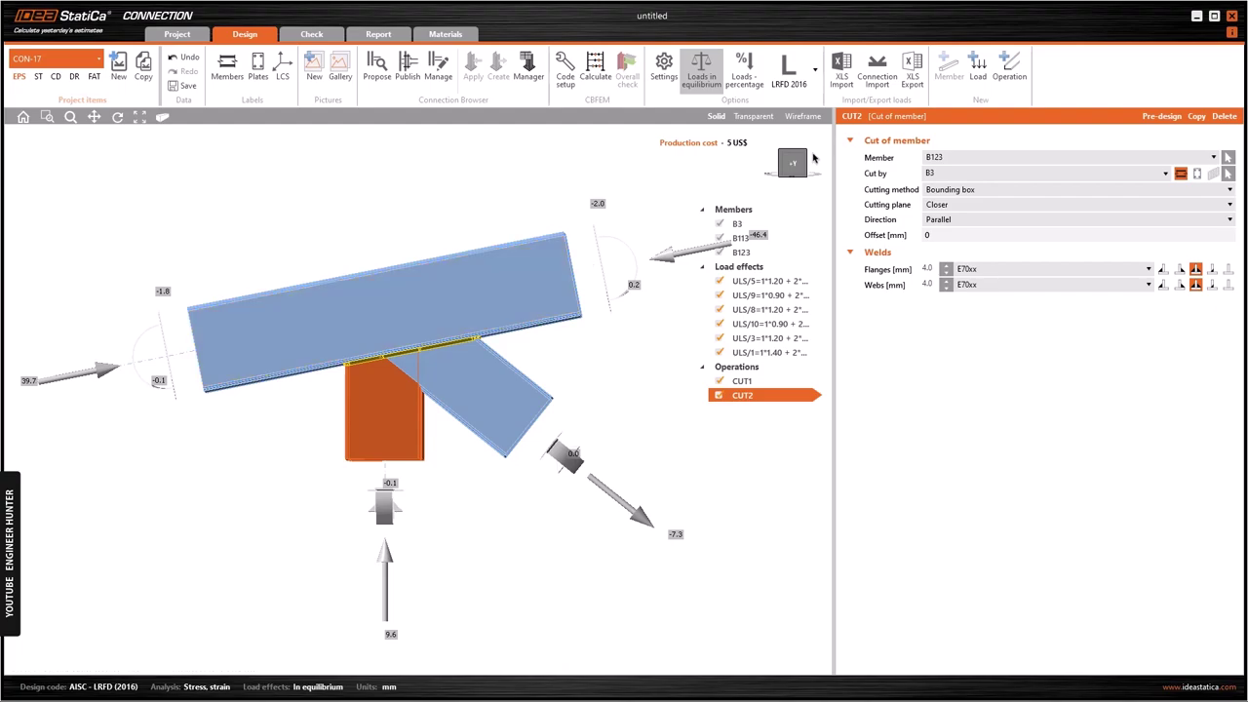
Examine the overlap between diagonal B113 and vertical B123 under chord B3, and check the properties of both members.
drag(795, 156, 775, 134)
click(776, 134)
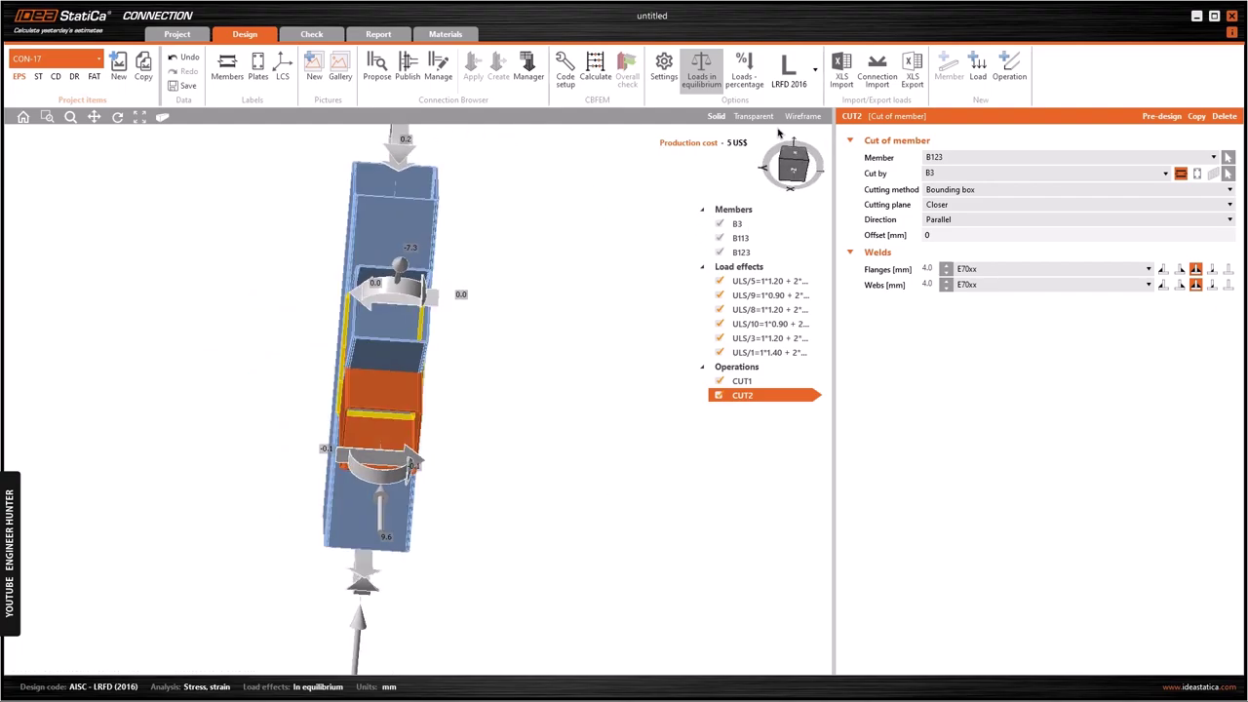
scroll(432, 341, down, 2)
scroll(432, 342, up, 2)
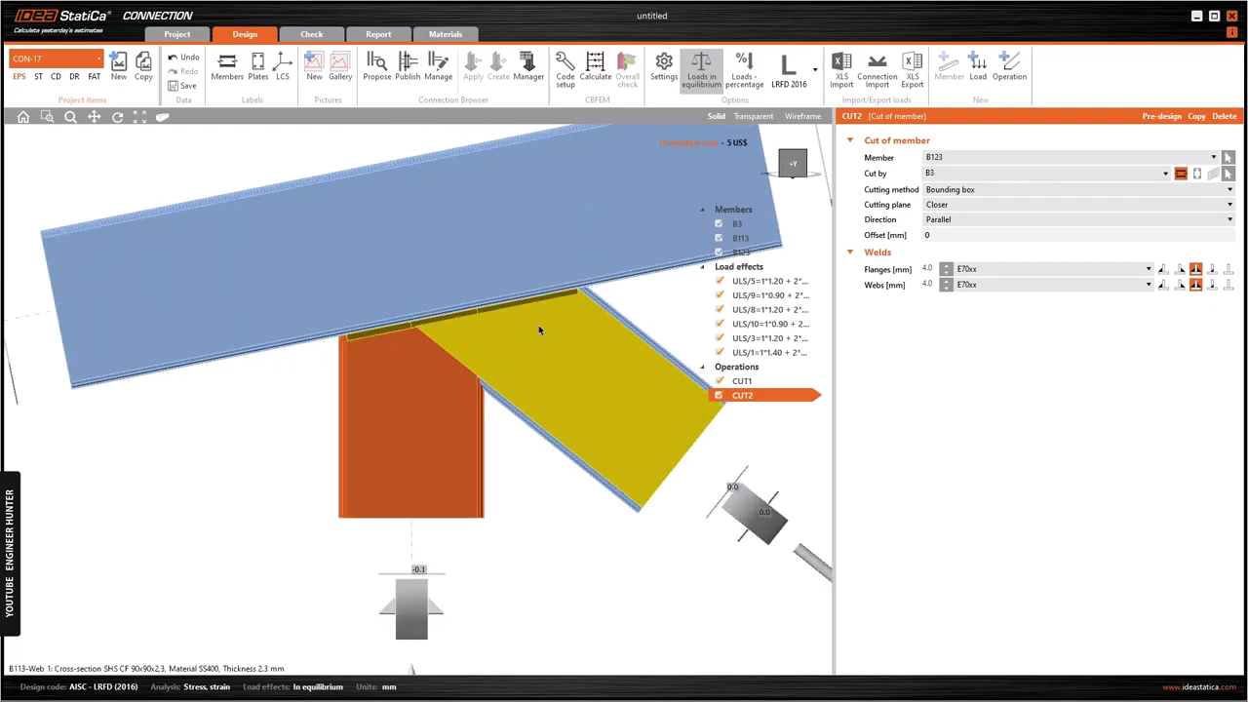
click(543, 375)
click(423, 410)
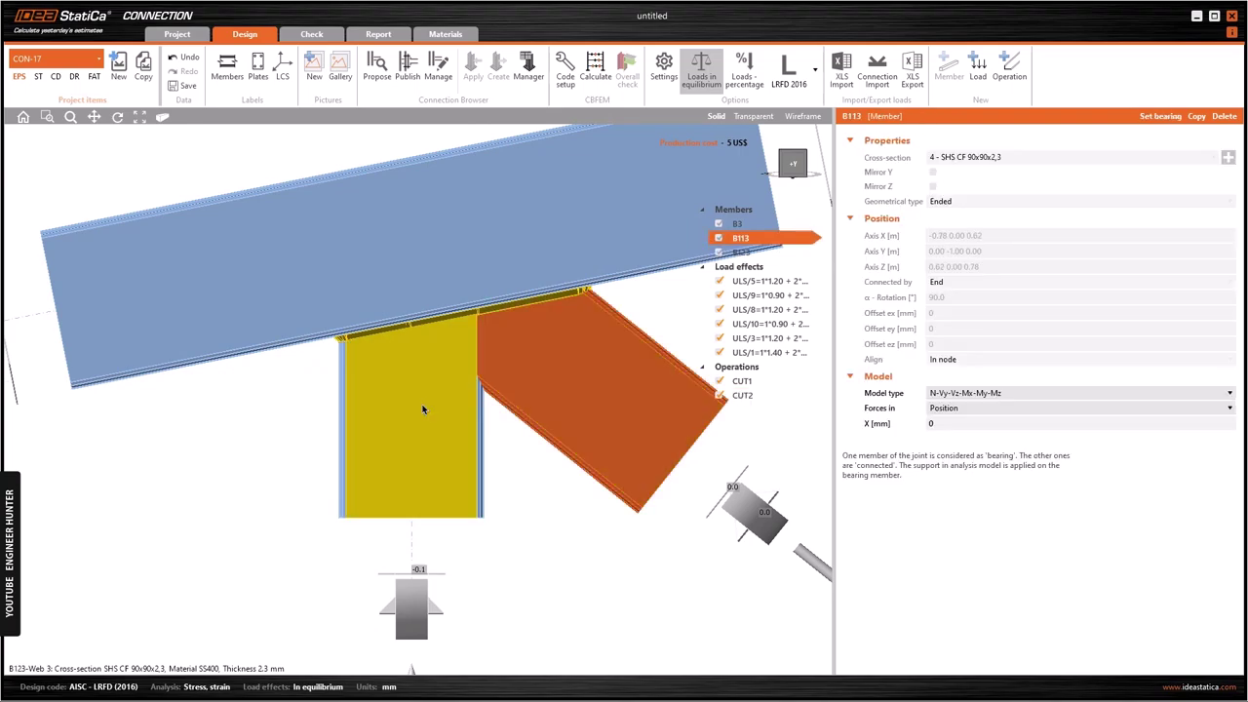
click(424, 409)
click(563, 377)
scroll(423, 417, down, 2)
middle_drag(438, 411, 399, 430)
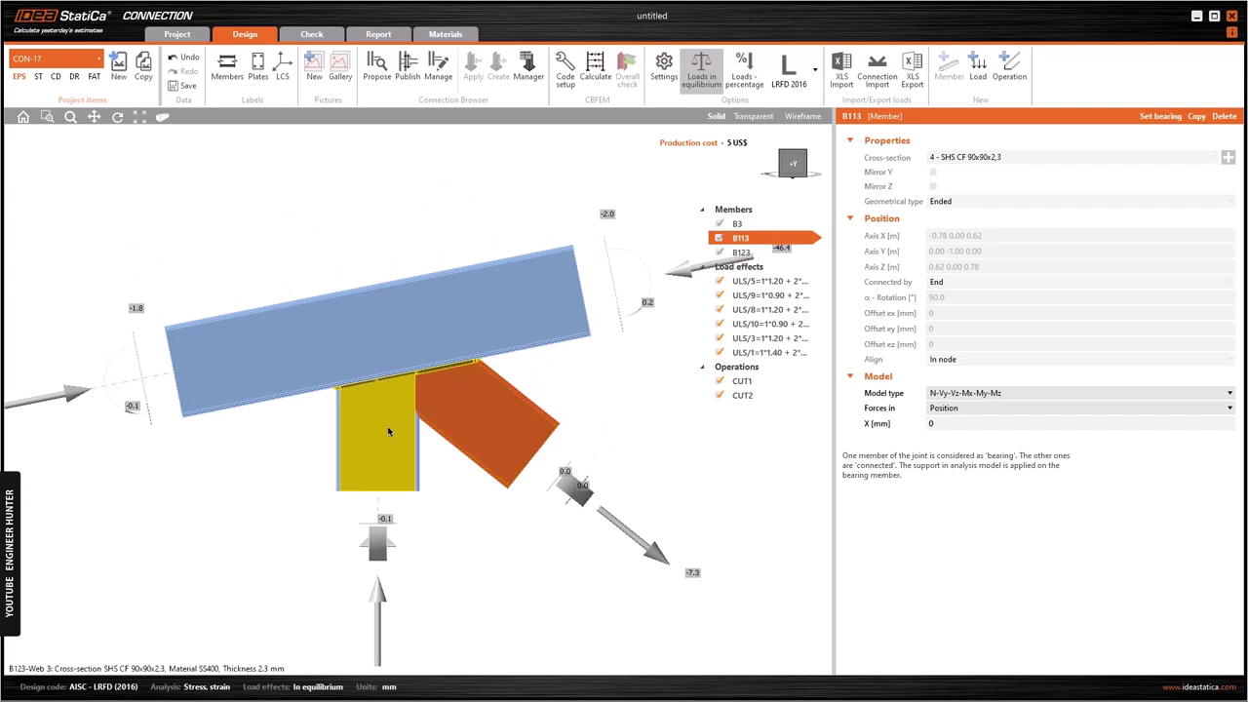
click(397, 431)
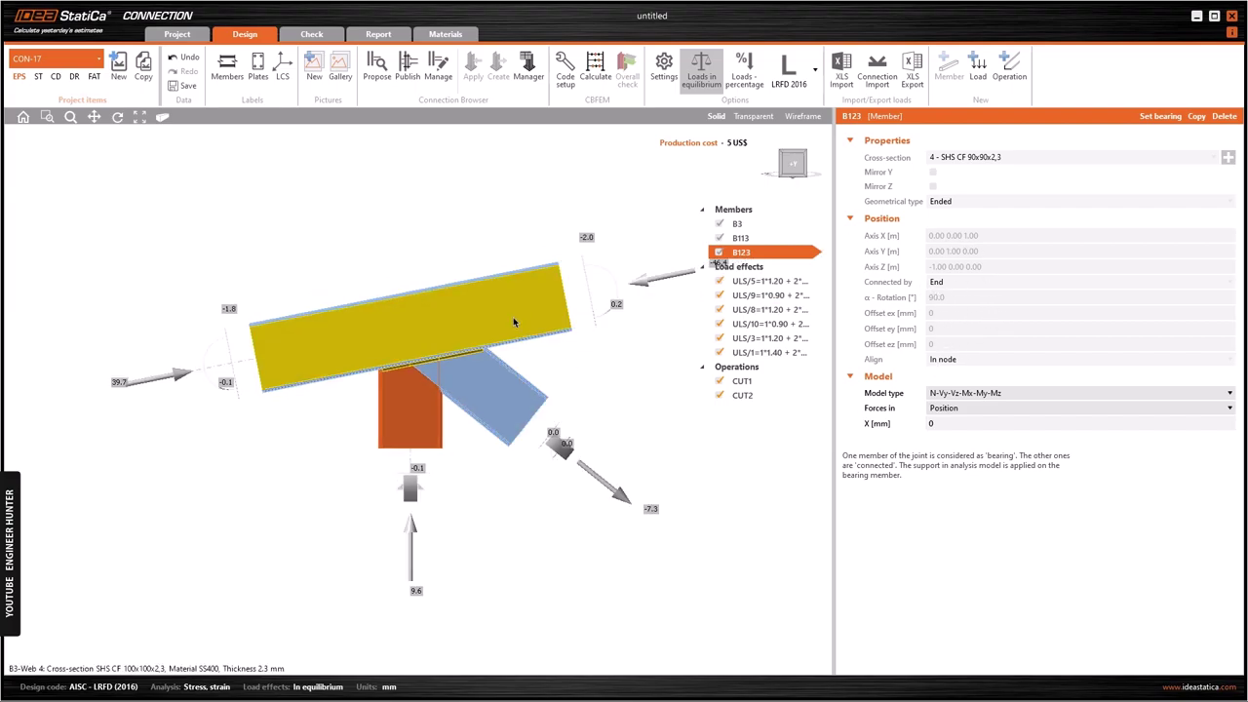
scroll(513, 317, down, 3)
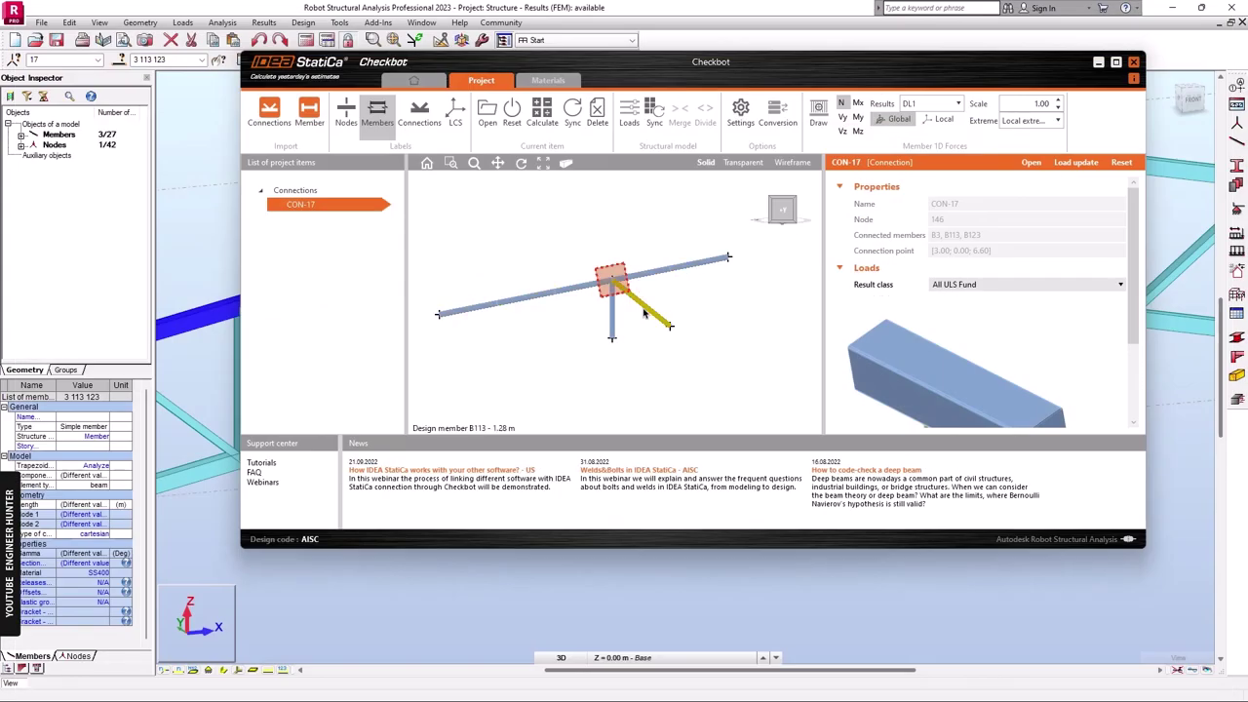
In Checkbot, set the eccentricity ey of vertical member B123 to 80 mm.
scroll(608, 299, up, 5)
scroll(595, 322, down, 1)
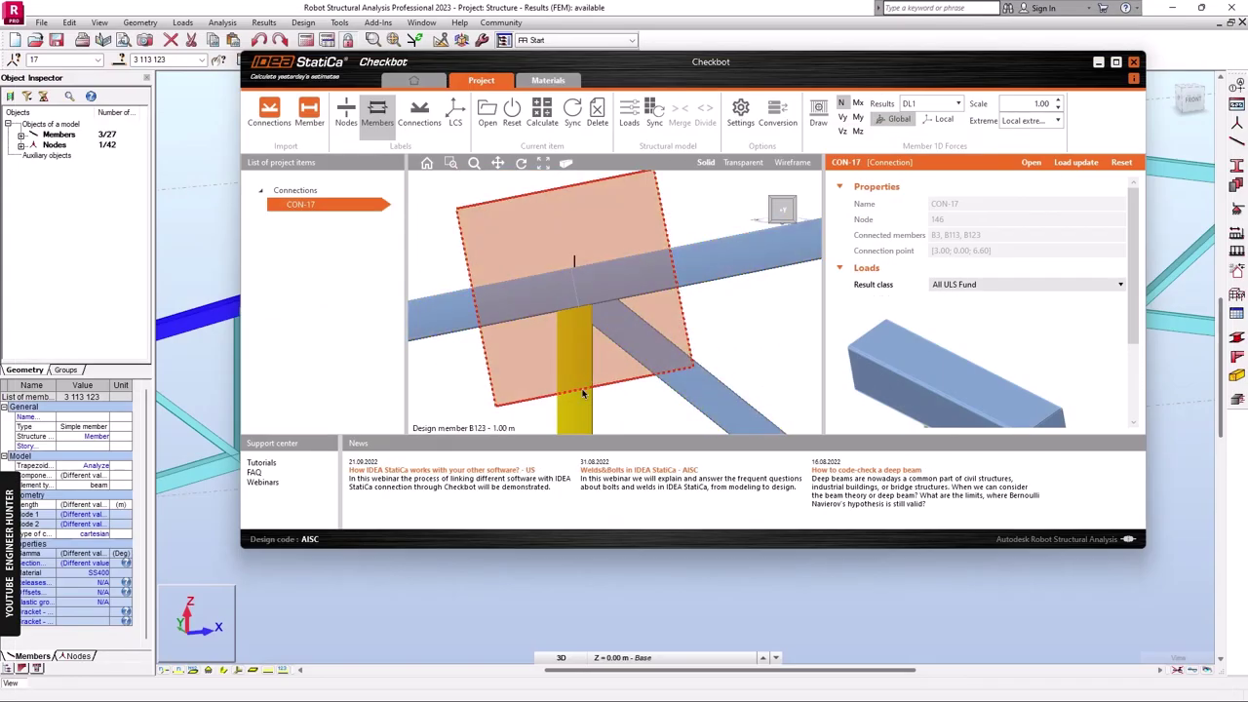
click(575, 352)
click(891, 332)
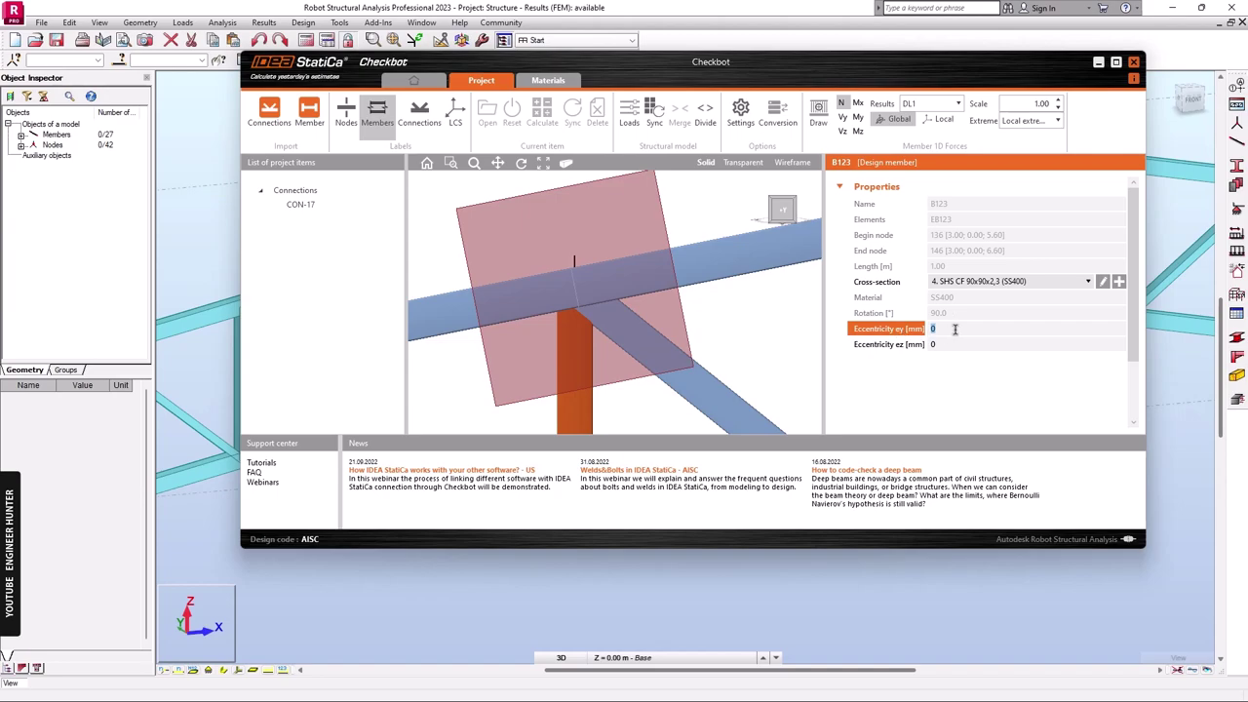
key(Return)
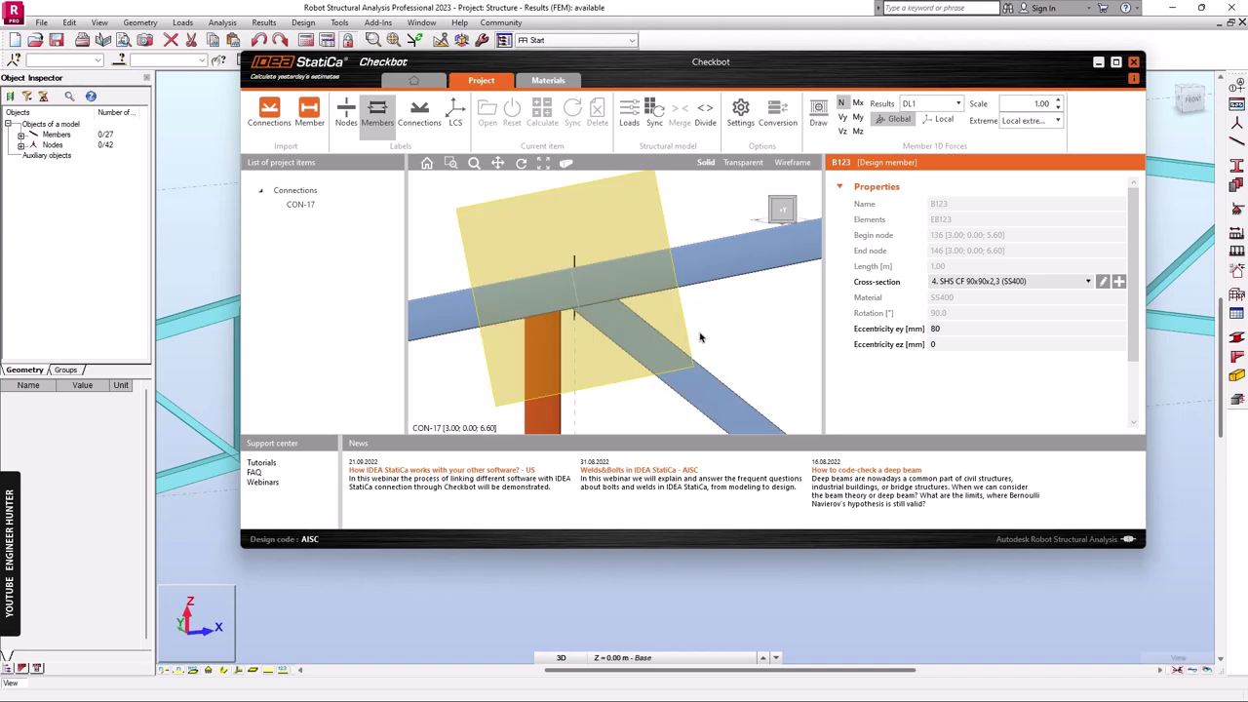
scroll(611, 282, down, 4)
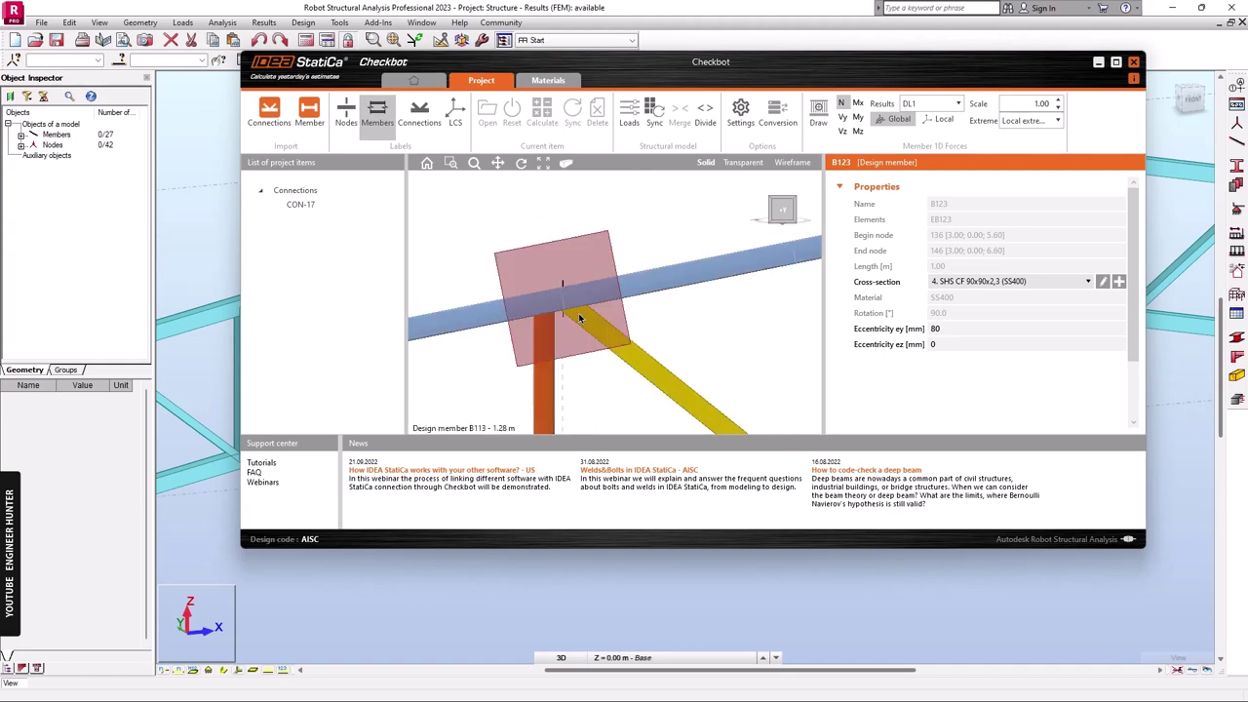
Reopen connection CON-17 in IDEA StatiCa Connection and inspect the gap between B123 and B113 in the +Y side view.
click(615, 277)
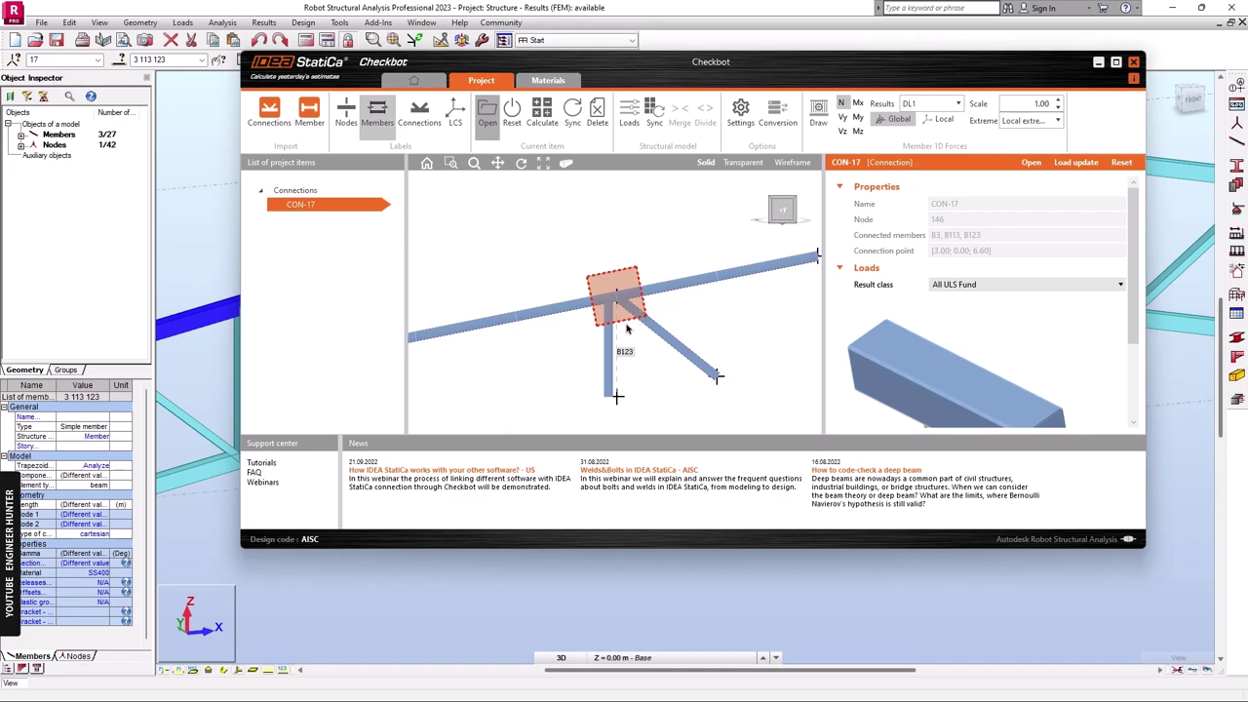
double_click(672, 280)
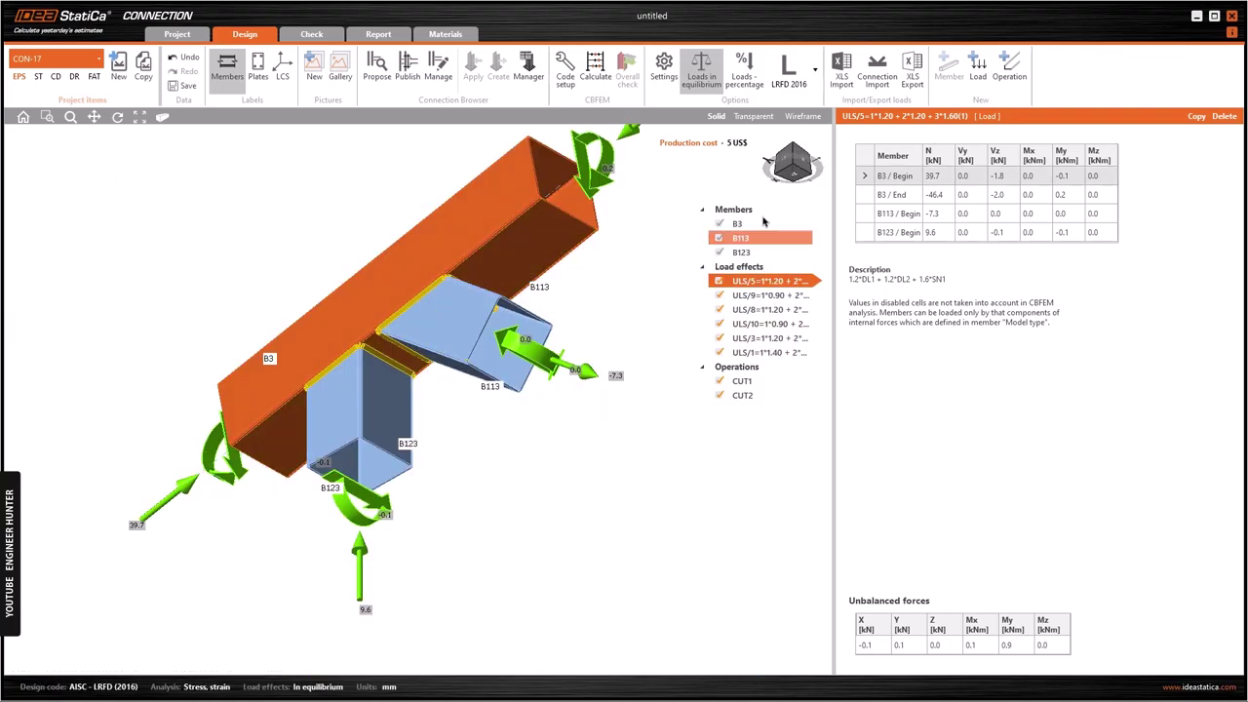
click(792, 166)
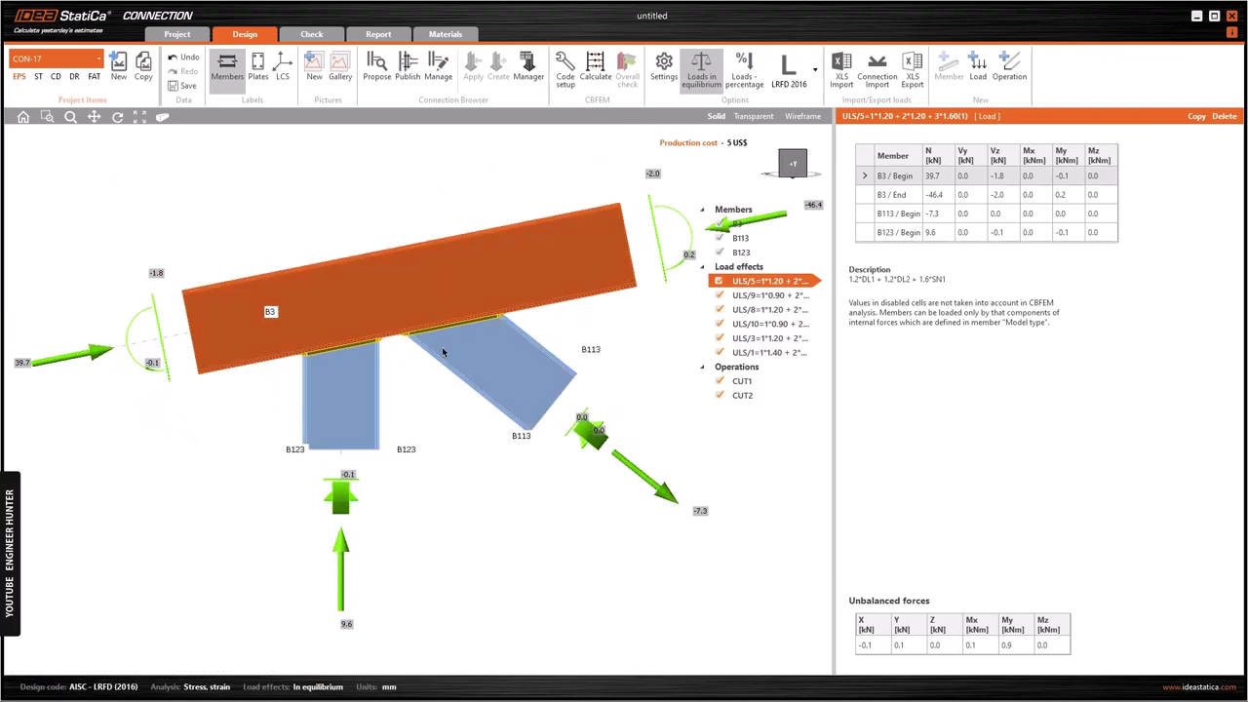
scroll(432, 351, up, 3)
scroll(488, 409, down, 3)
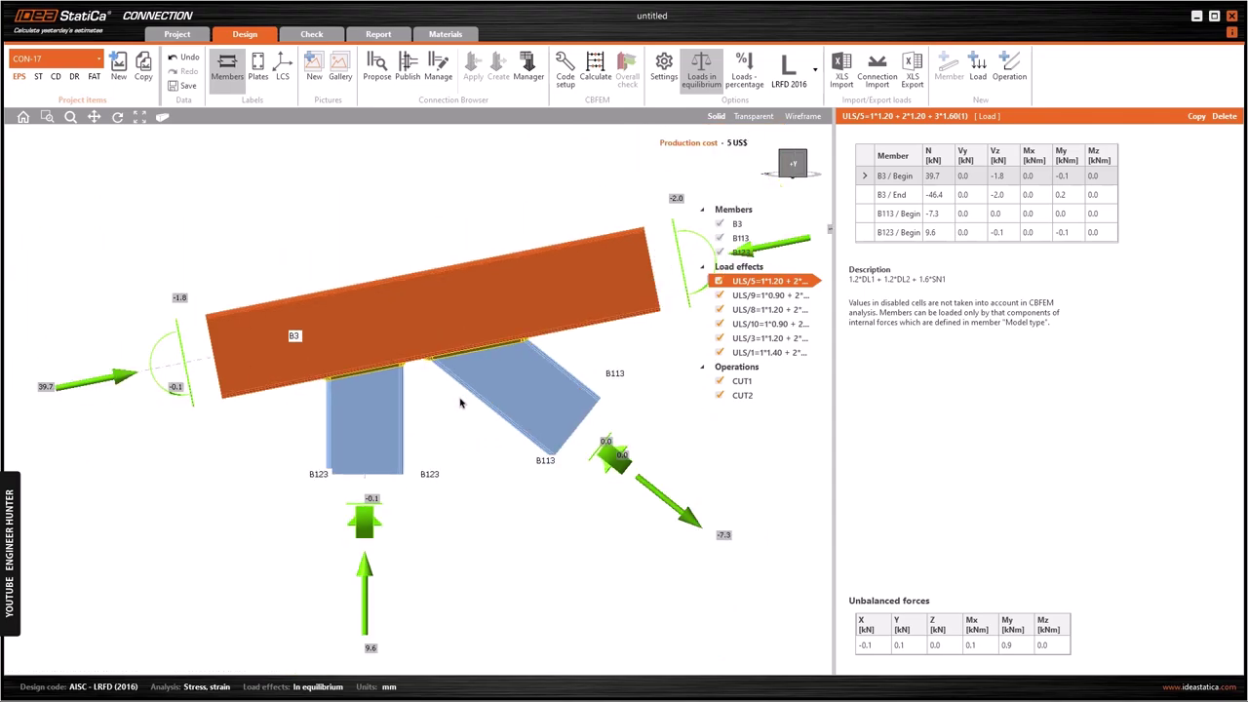
Review the member forces of load effects ULS/10 and ULS/5, and collapse the load effects group.
click(771, 324)
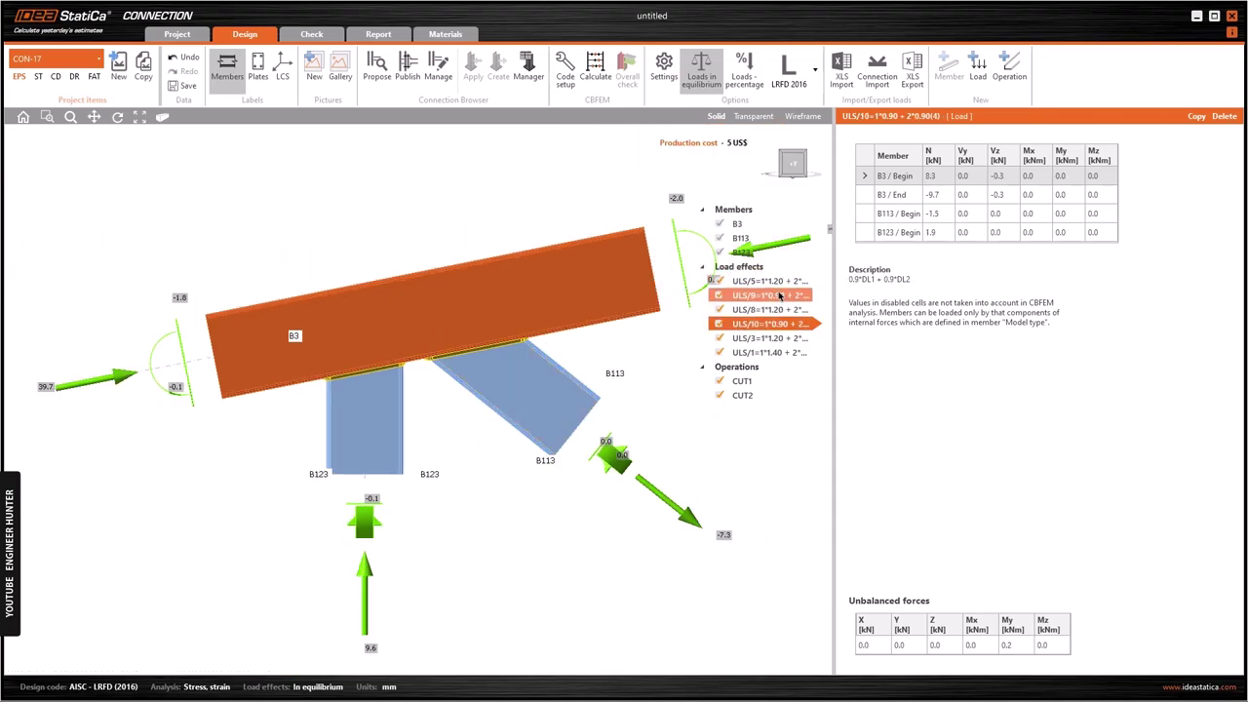
click(751, 282)
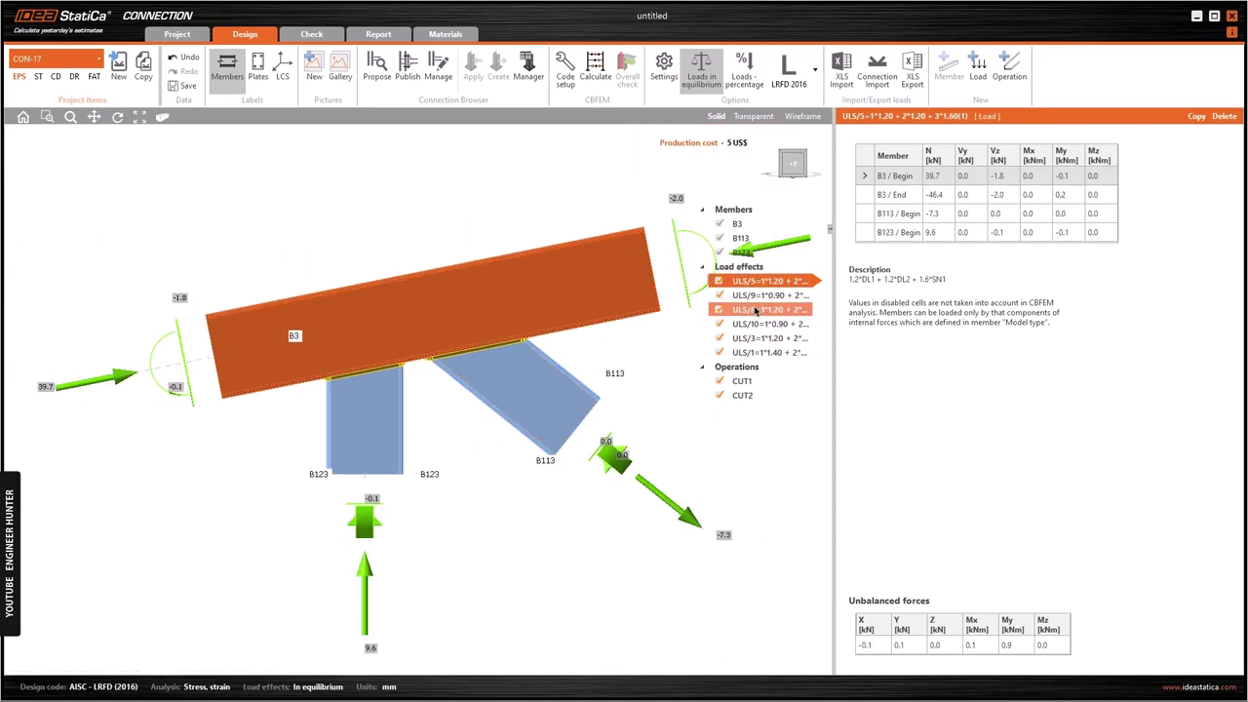
click(703, 267)
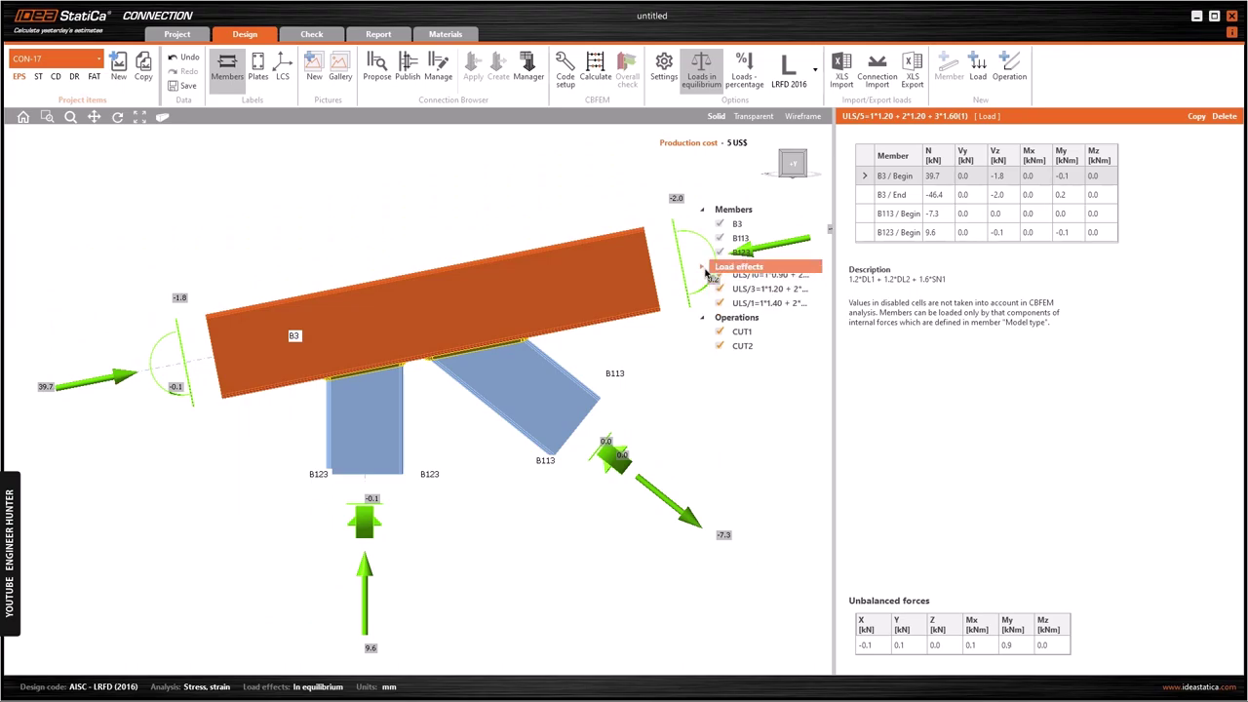
Select operation CUT1, hide the member labels, and try to calculate the connection.
click(796, 299)
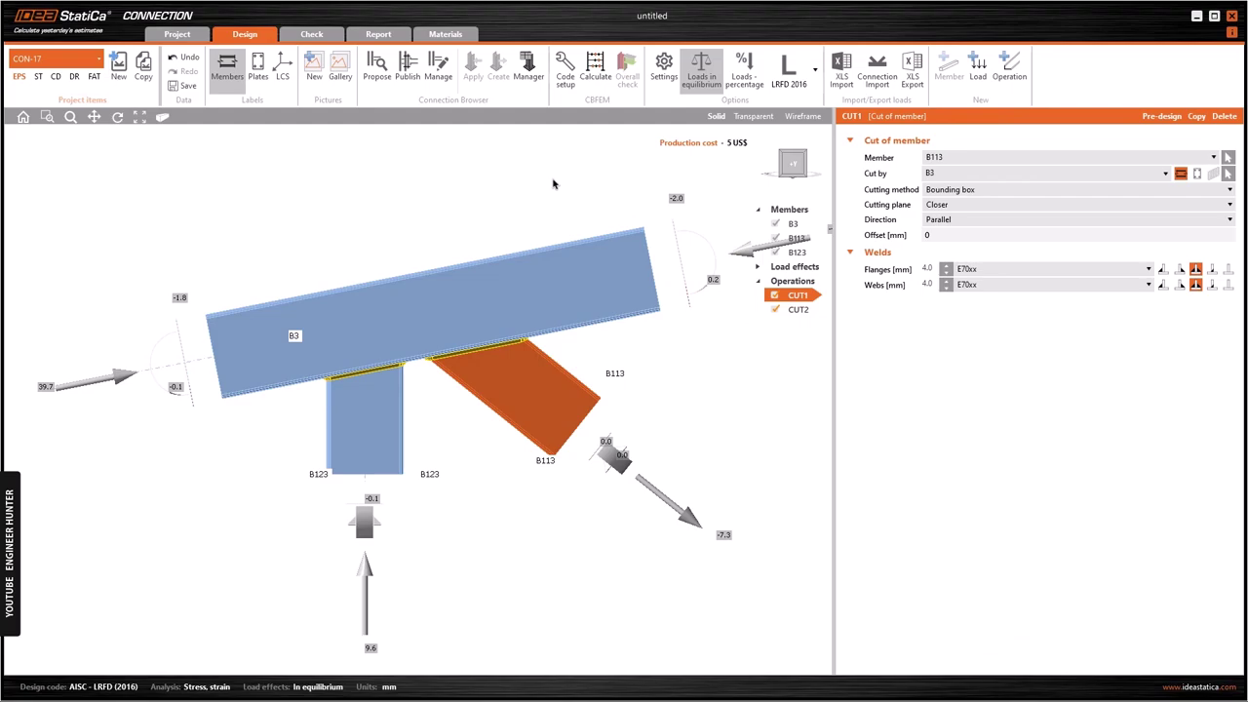
click(227, 68)
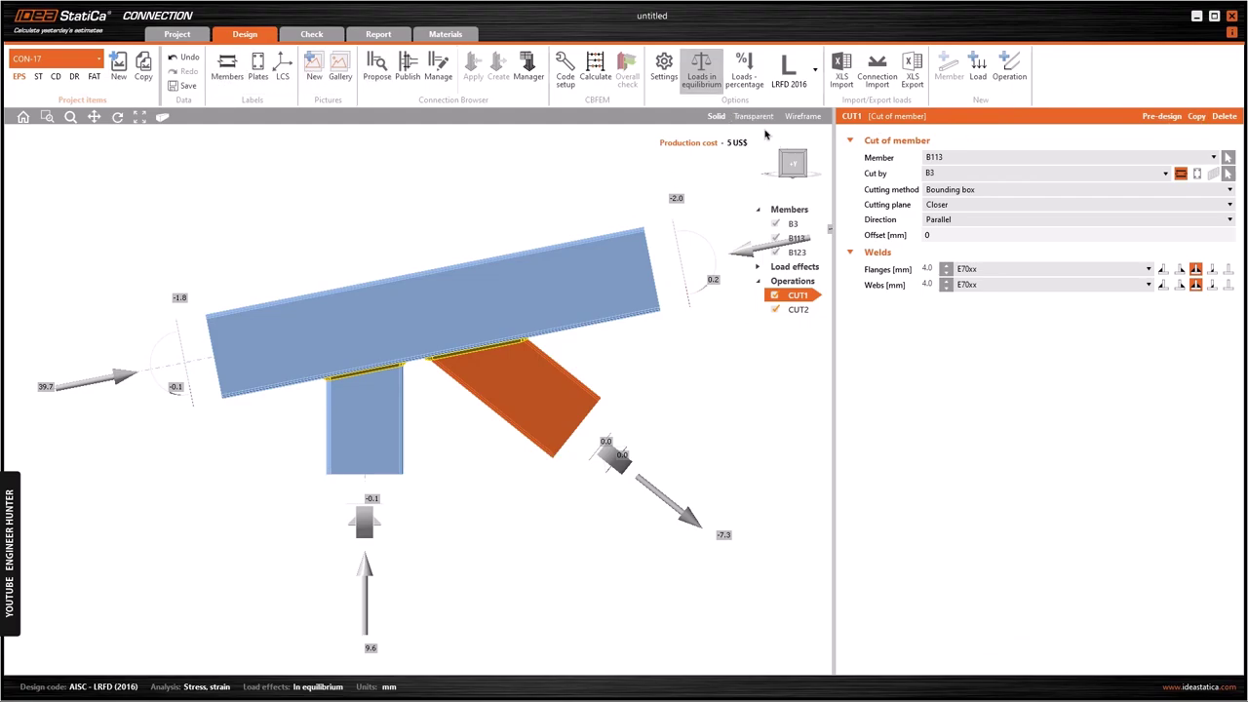
click(806, 155)
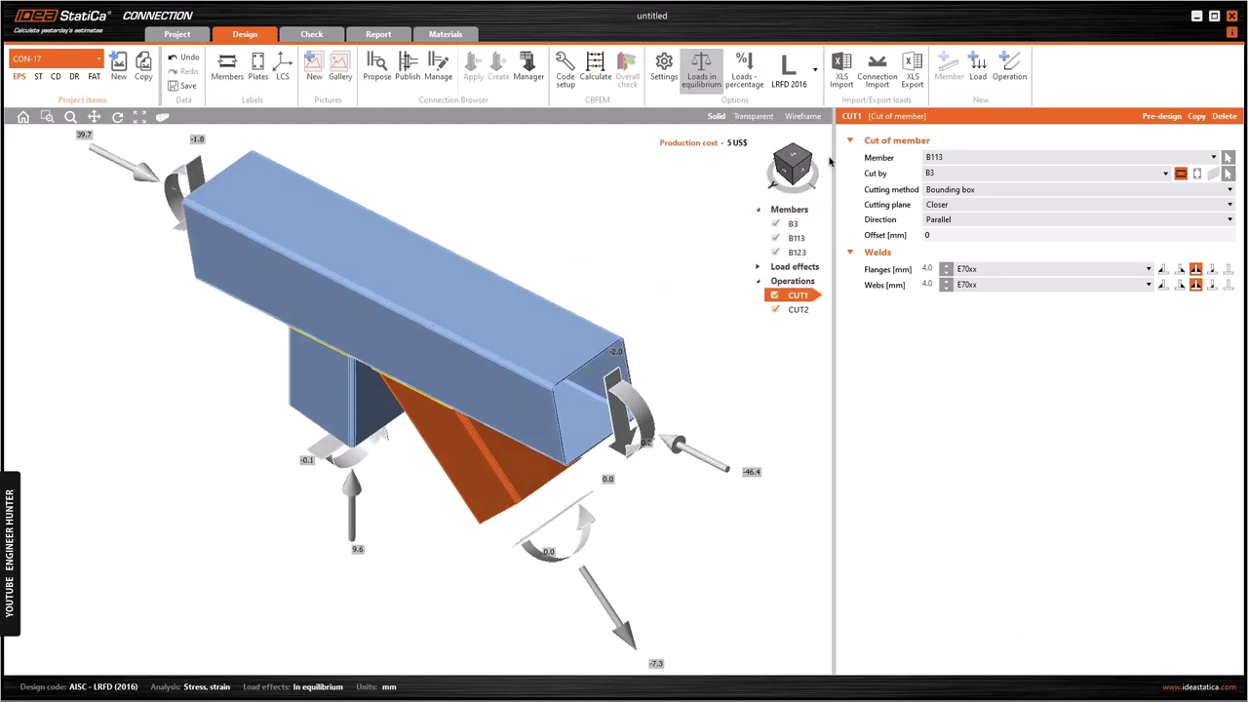
click(596, 75)
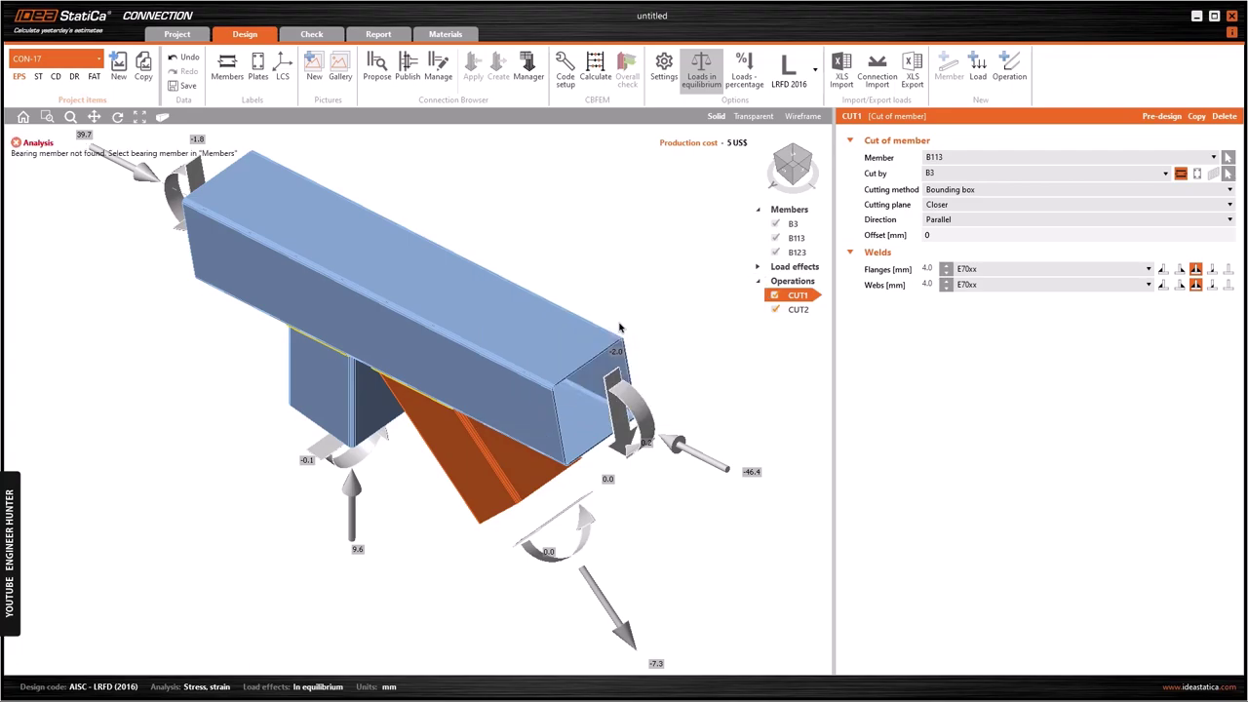
Set chord B3 as the bearing member and calculate the connection.
scroll(611, 234, down, 2)
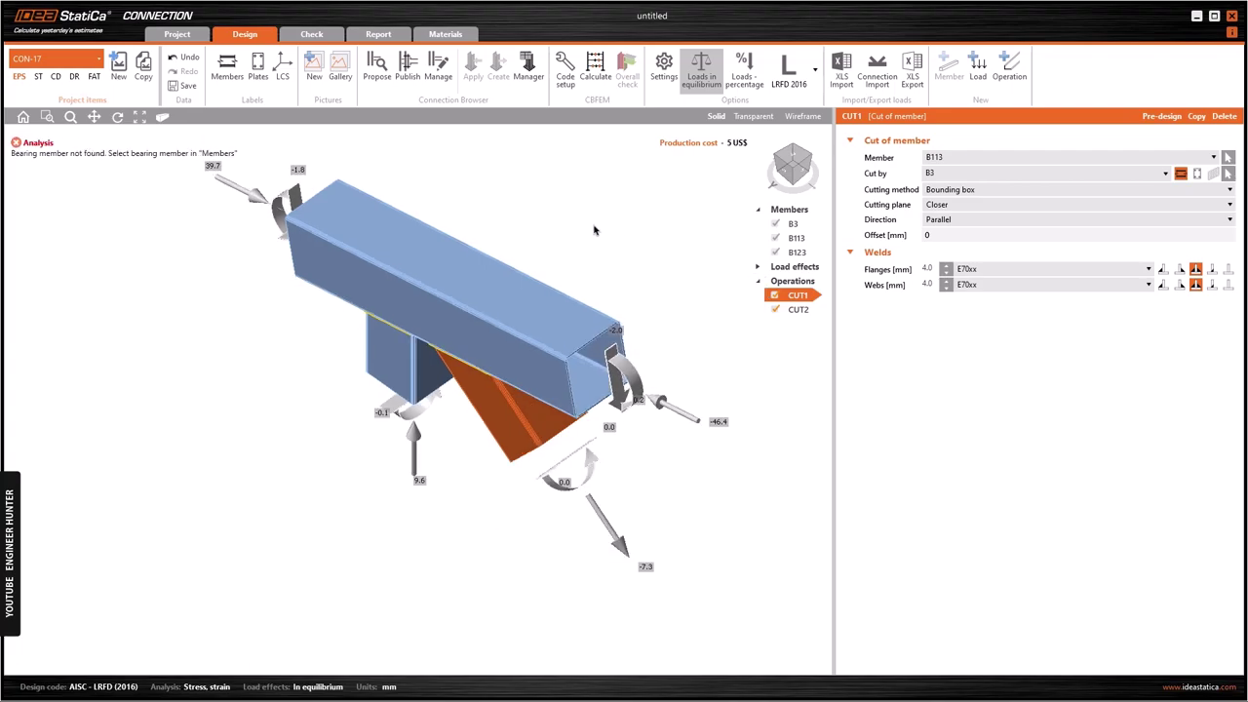
scroll(444, 278, down, 2)
click(433, 298)
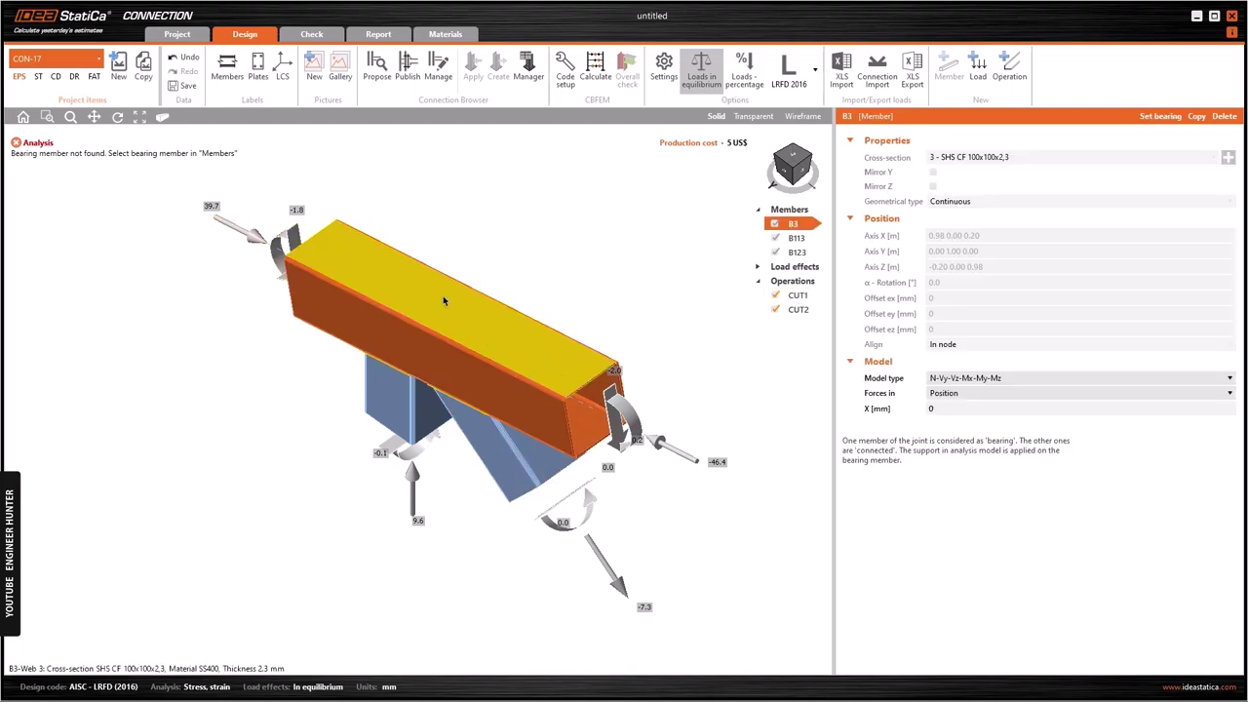
click(1160, 117)
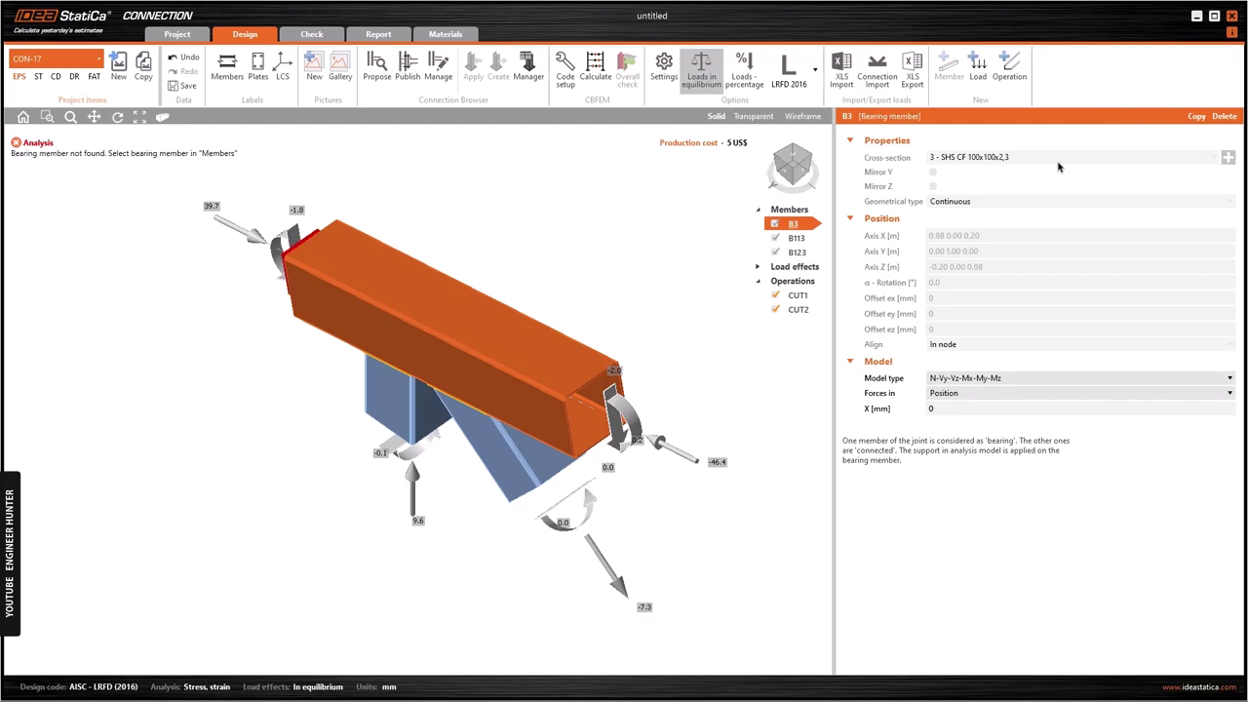
click(787, 174)
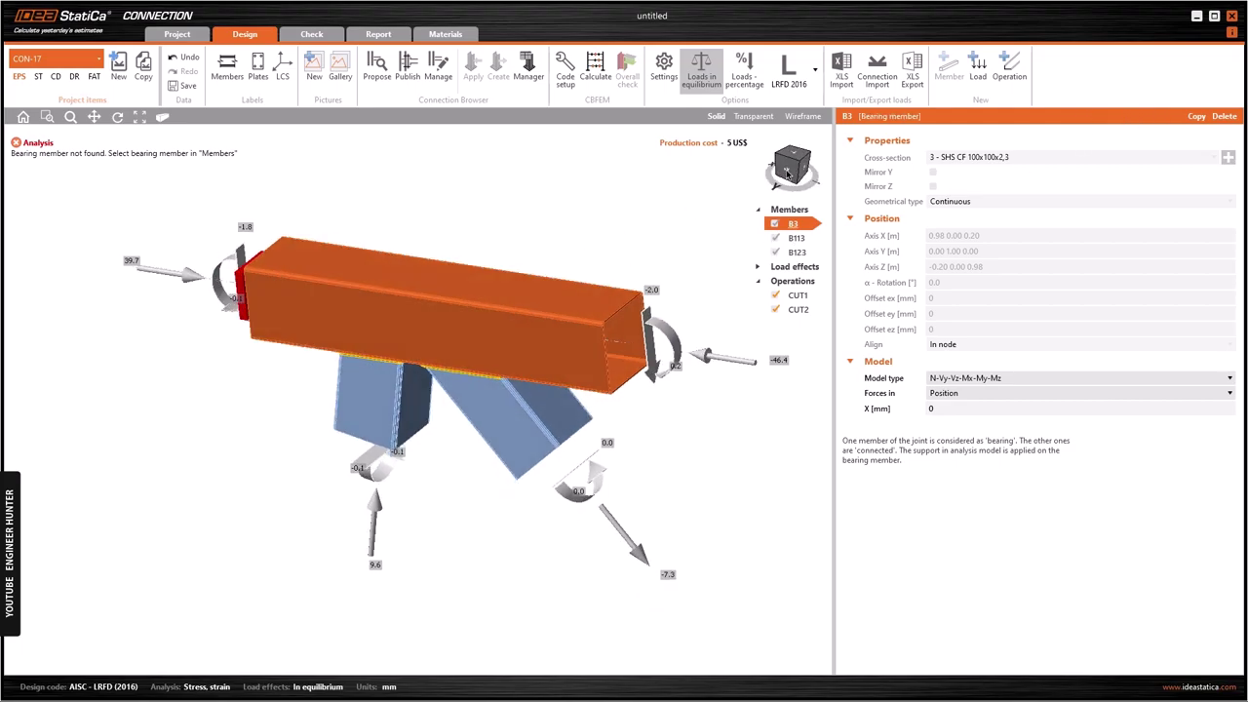
click(610, 76)
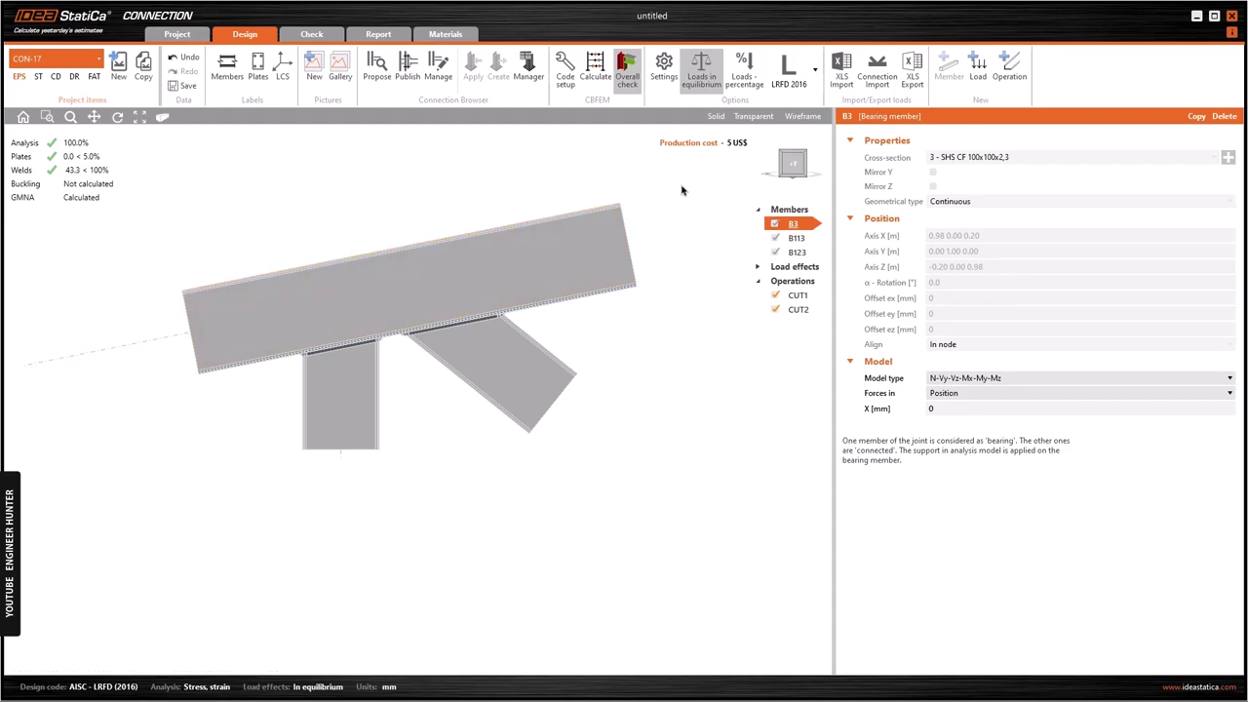
View the calculated joint at an angle and open the detailed check results of the analysis.
click(795, 164)
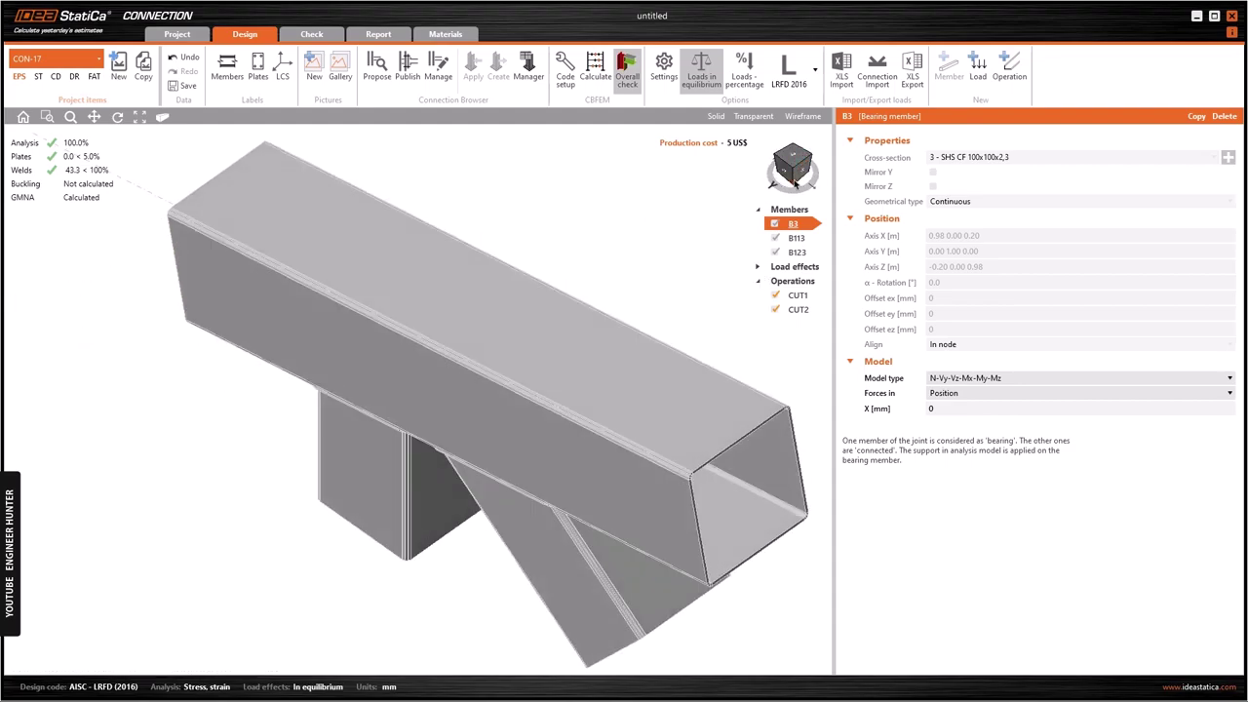
drag(791, 168, 803, 166)
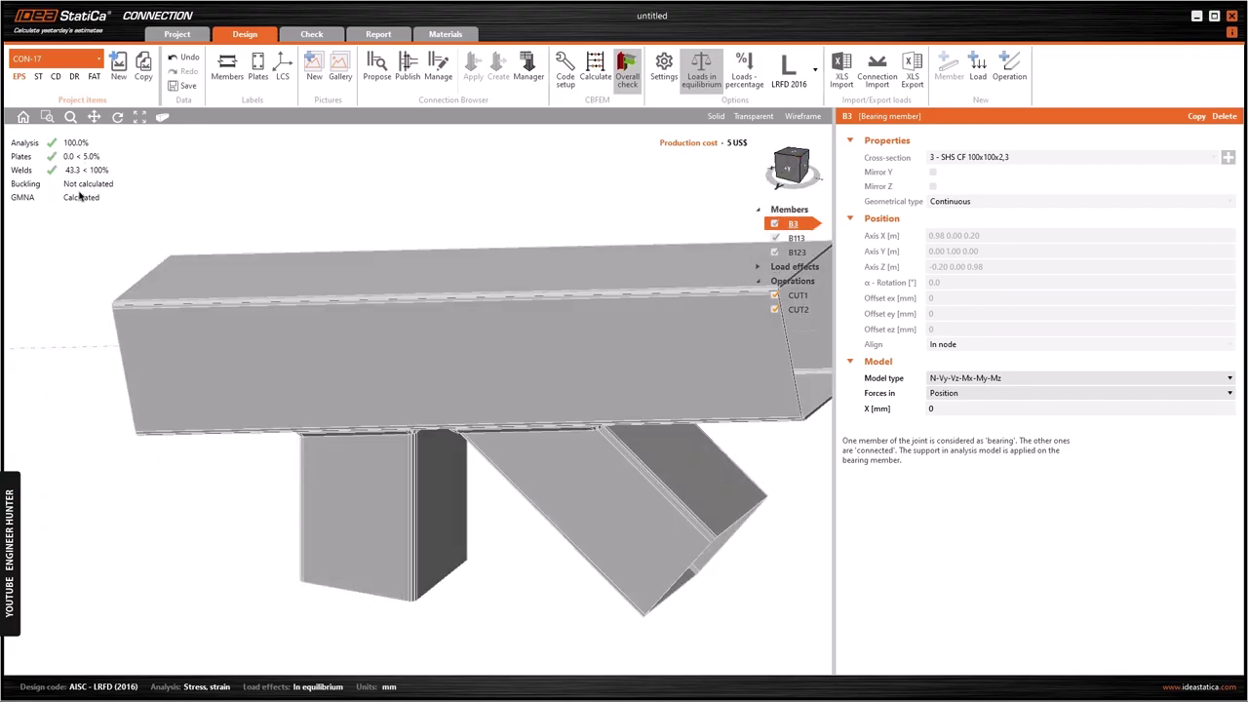
click(333, 31)
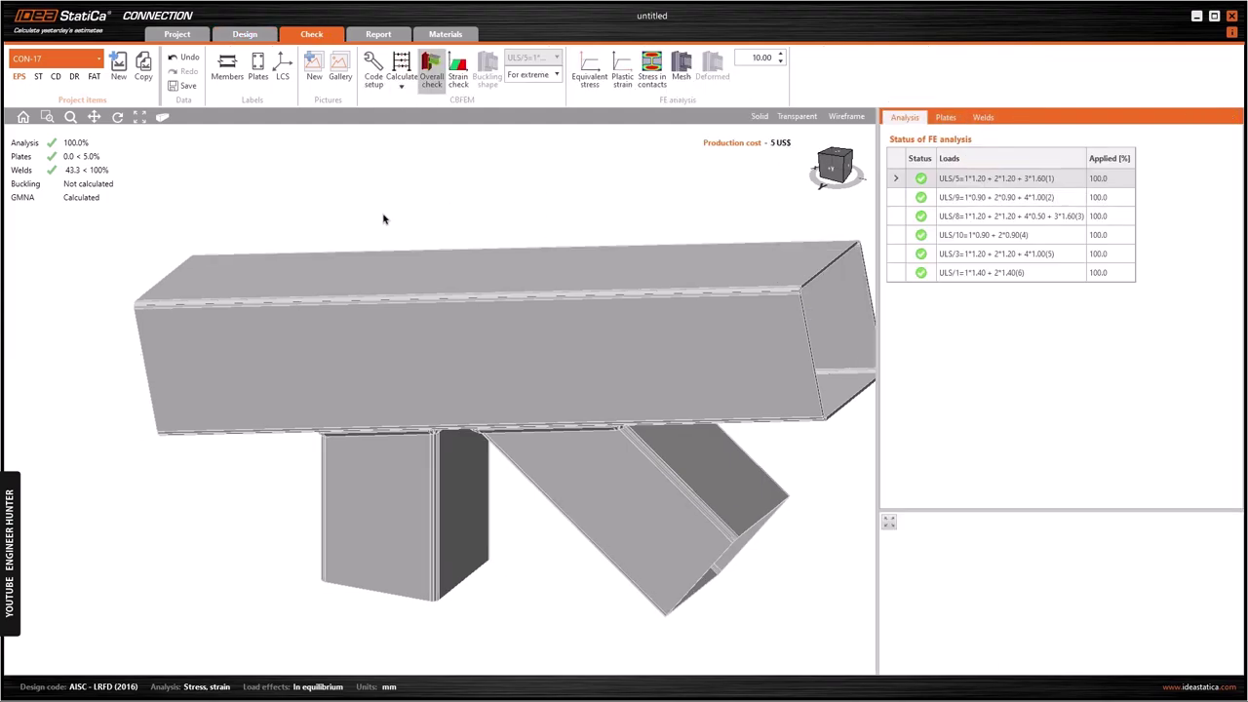
Calculate the connection with the Stress/strain - Buckling analysis and display the buckling shape of the joint.
scroll(351, 255, down, 2)
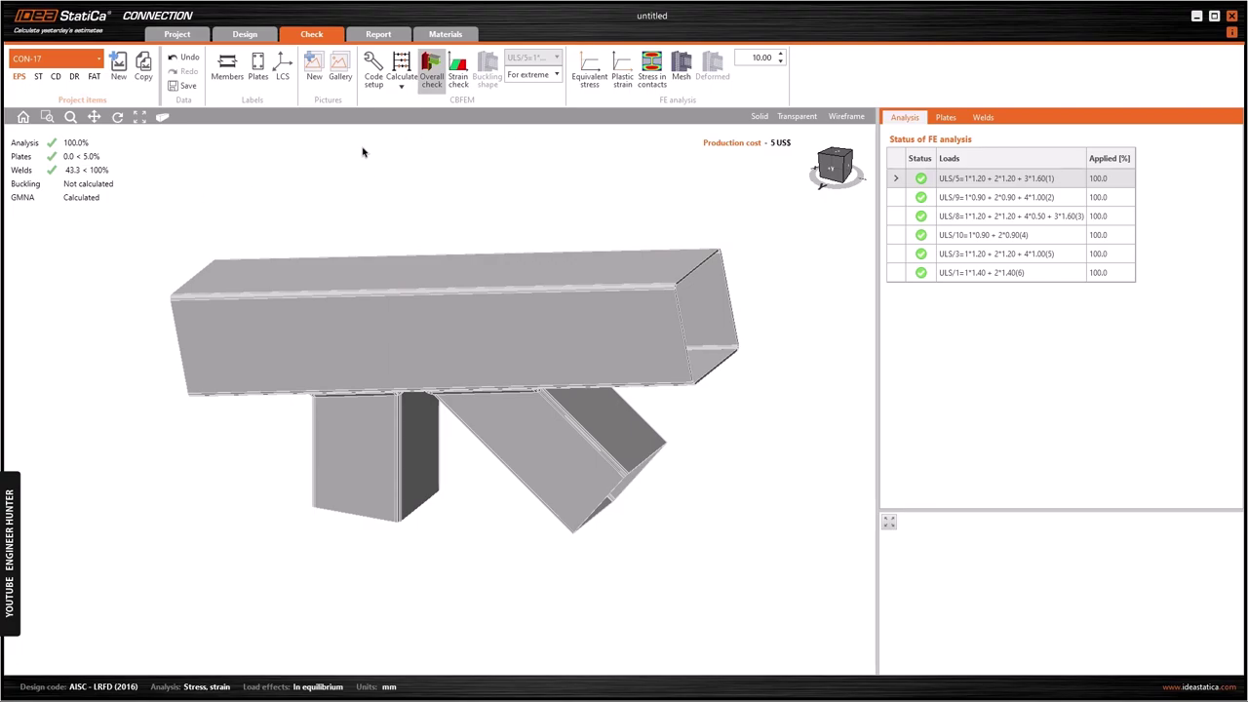
click(399, 86)
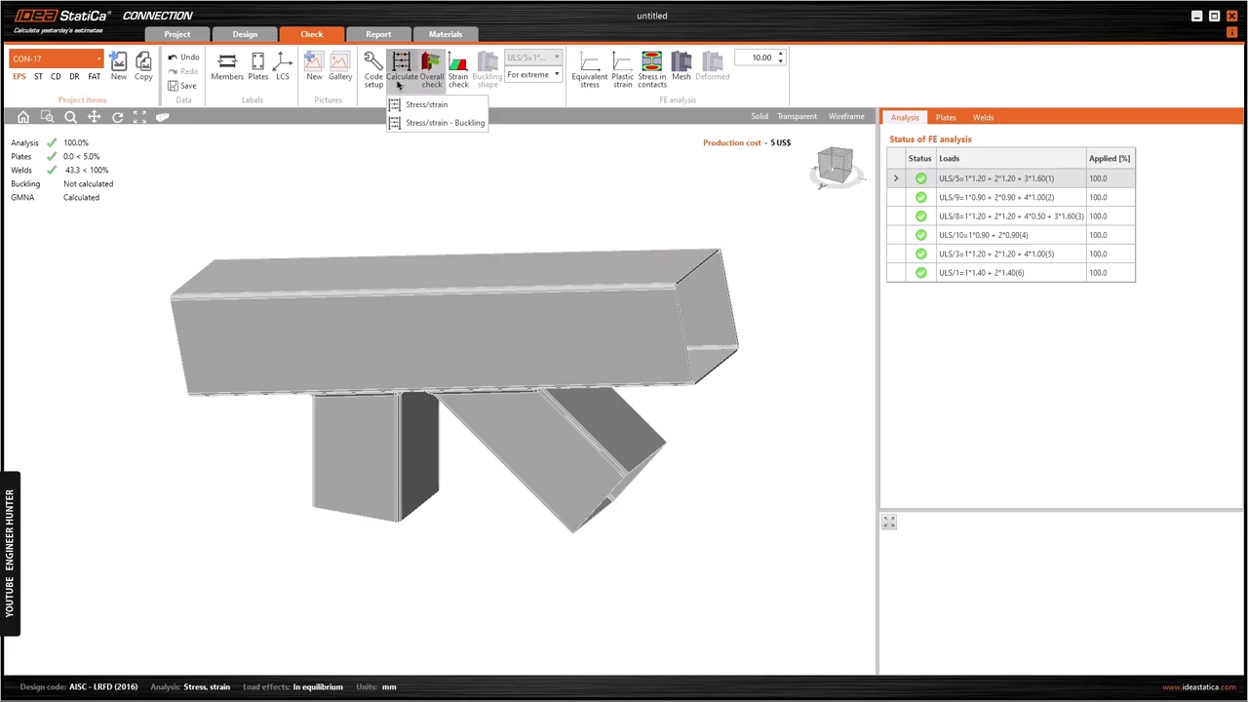
click(455, 124)
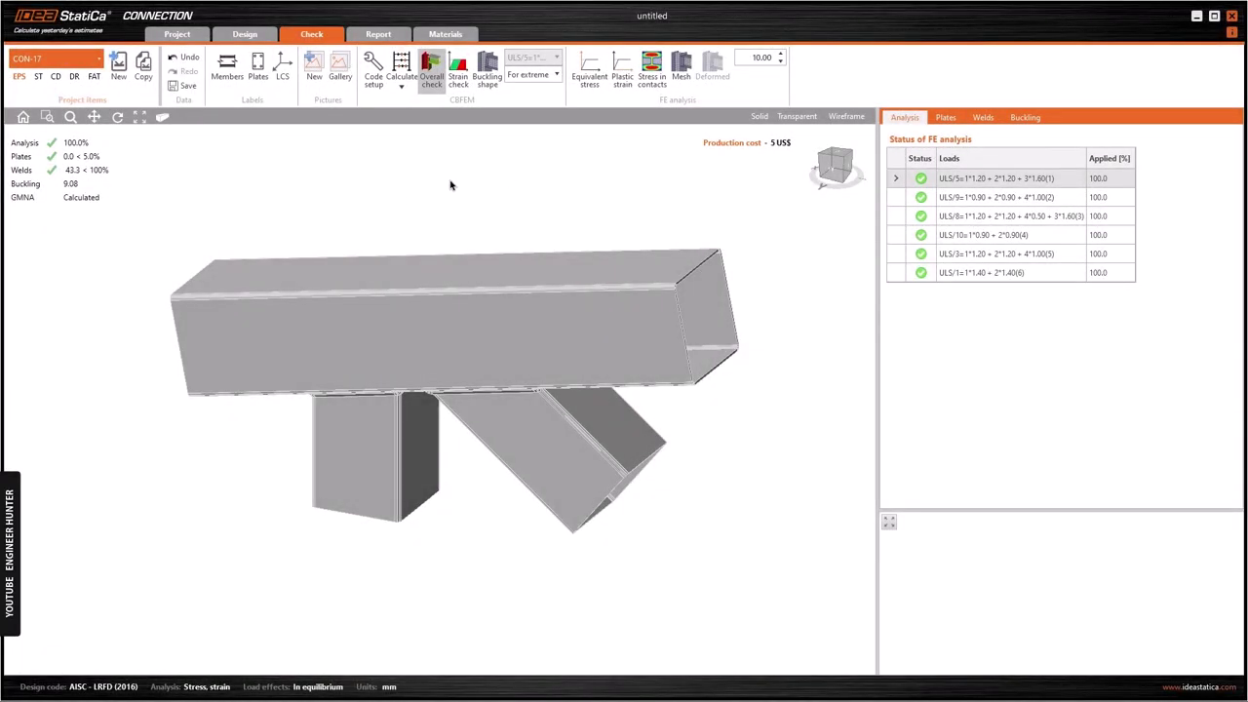
click(486, 75)
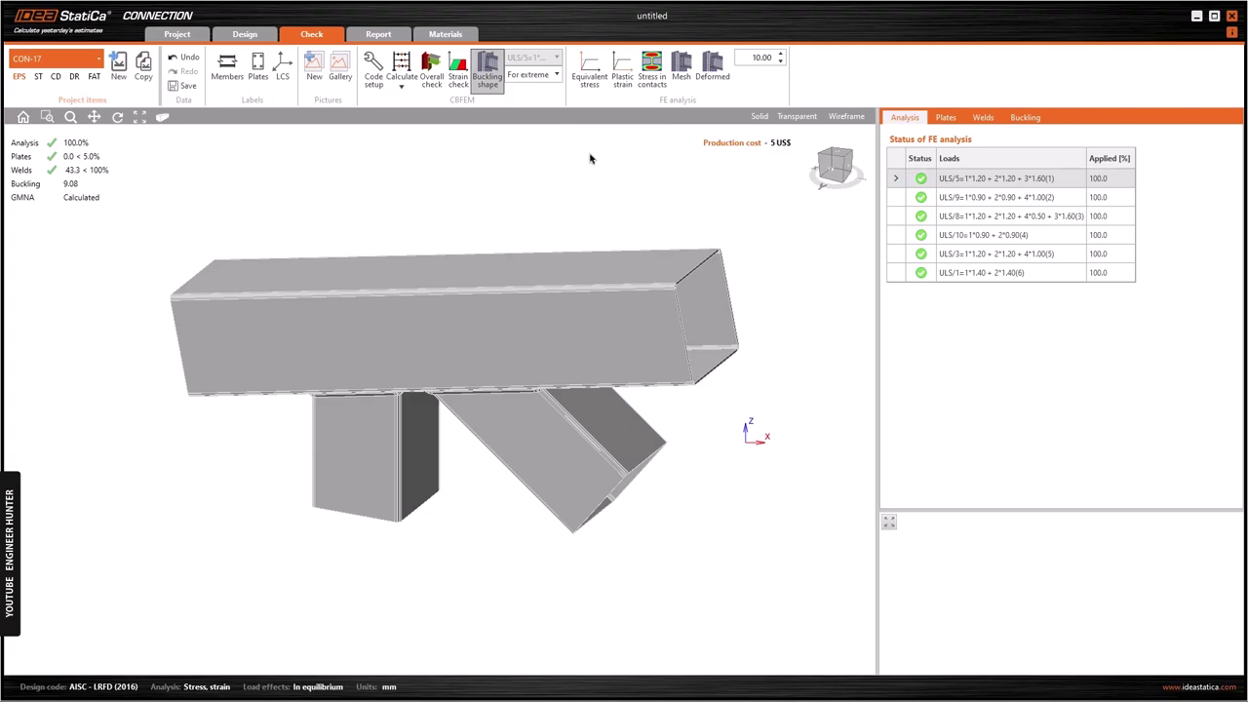
drag(837, 173, 849, 174)
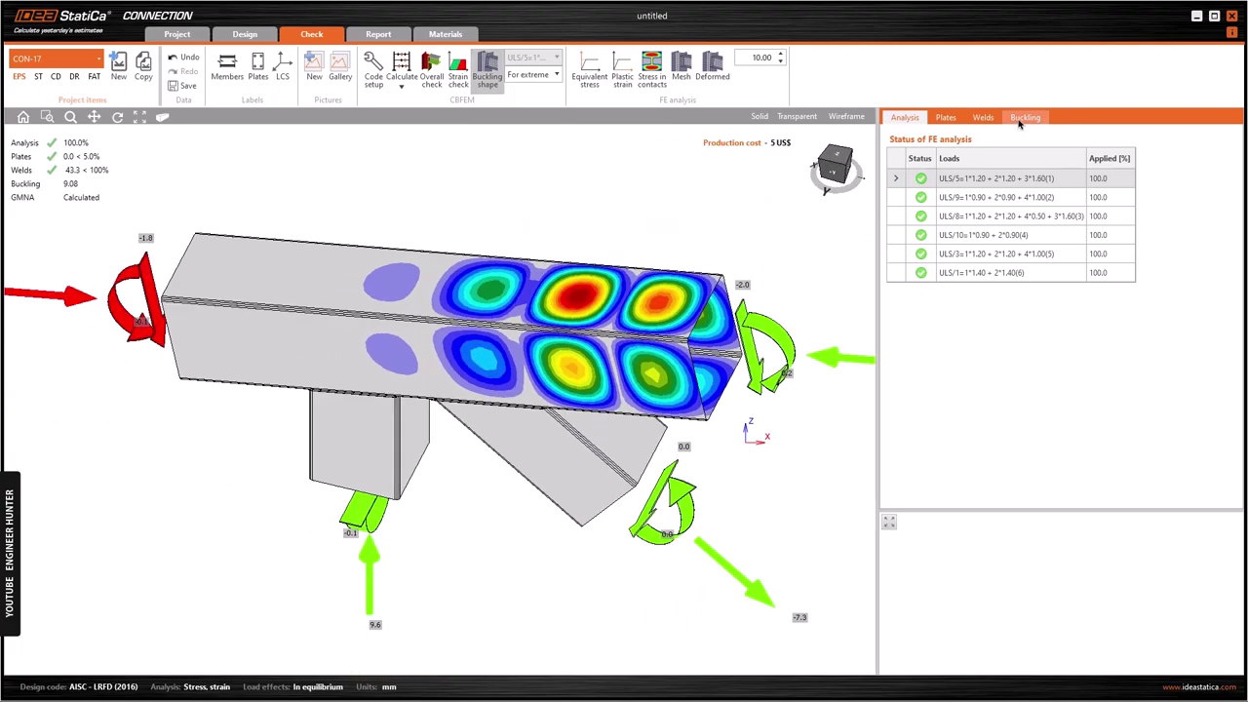
Review the local buckling factors of the joint and view buckling shape 5 of load ULS/5.
click(1021, 119)
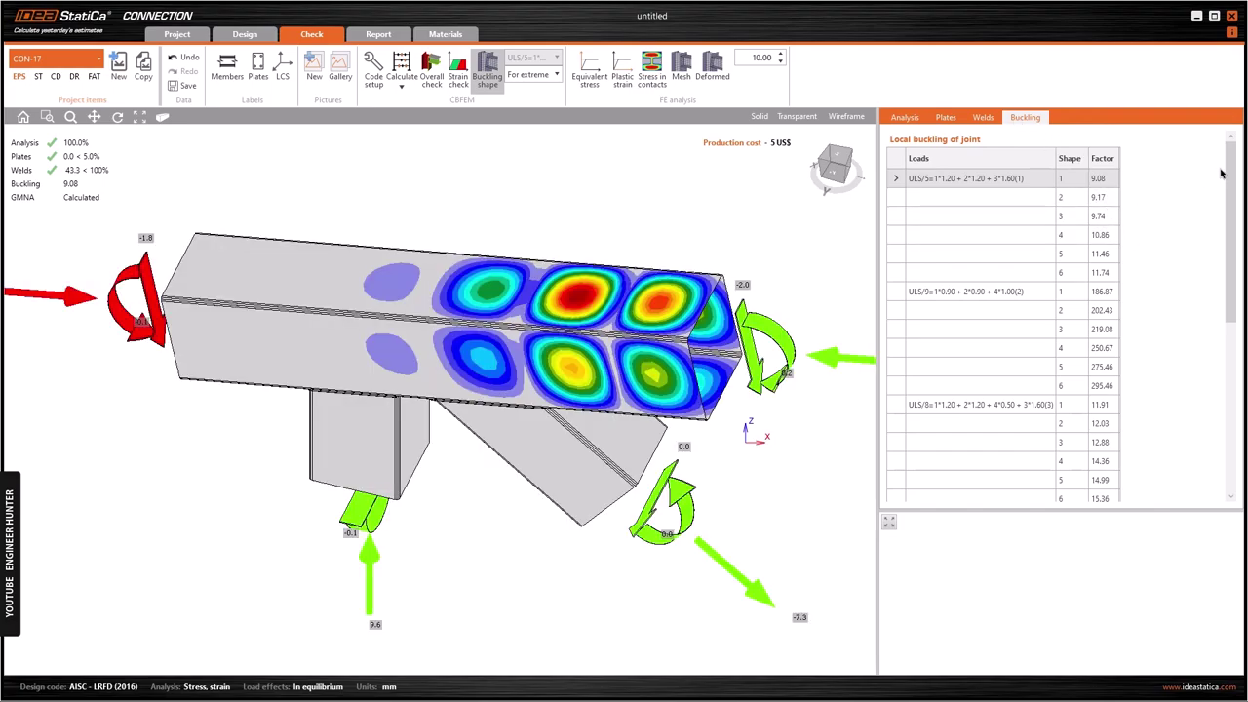
scroll(1079, 301, down, 3)
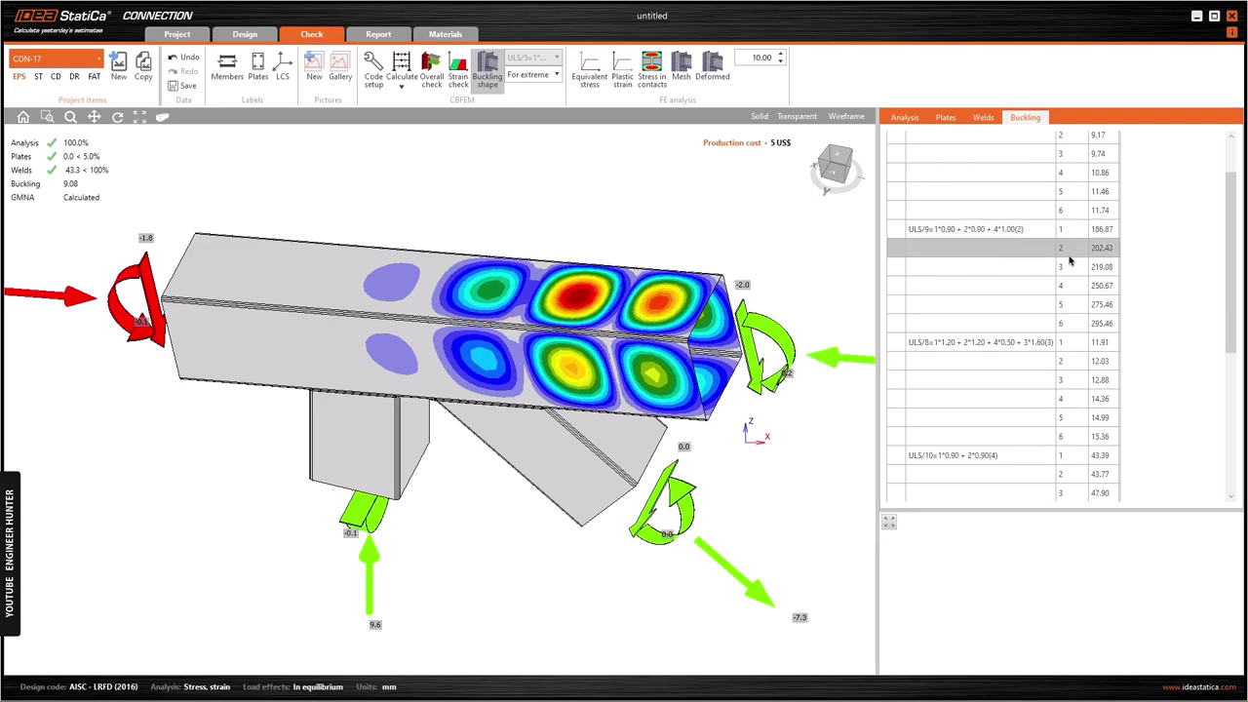
scroll(1039, 273, up, 3)
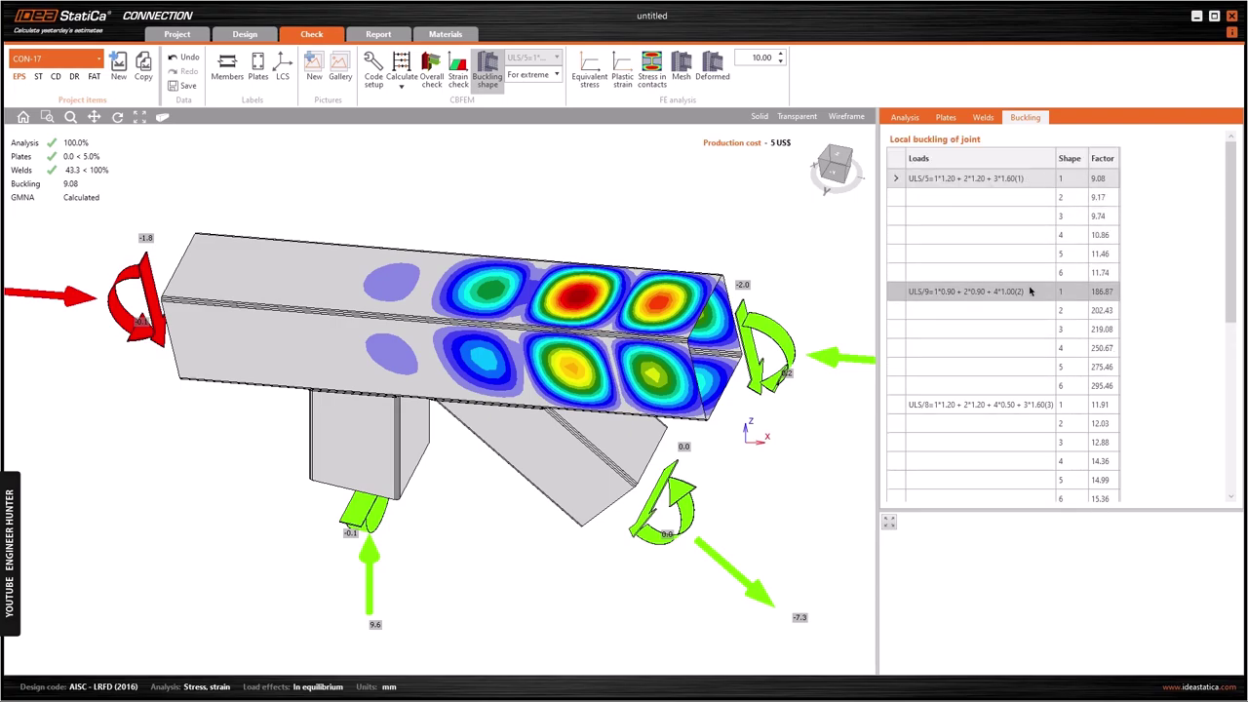
scroll(1073, 295, down, 1)
click(1094, 223)
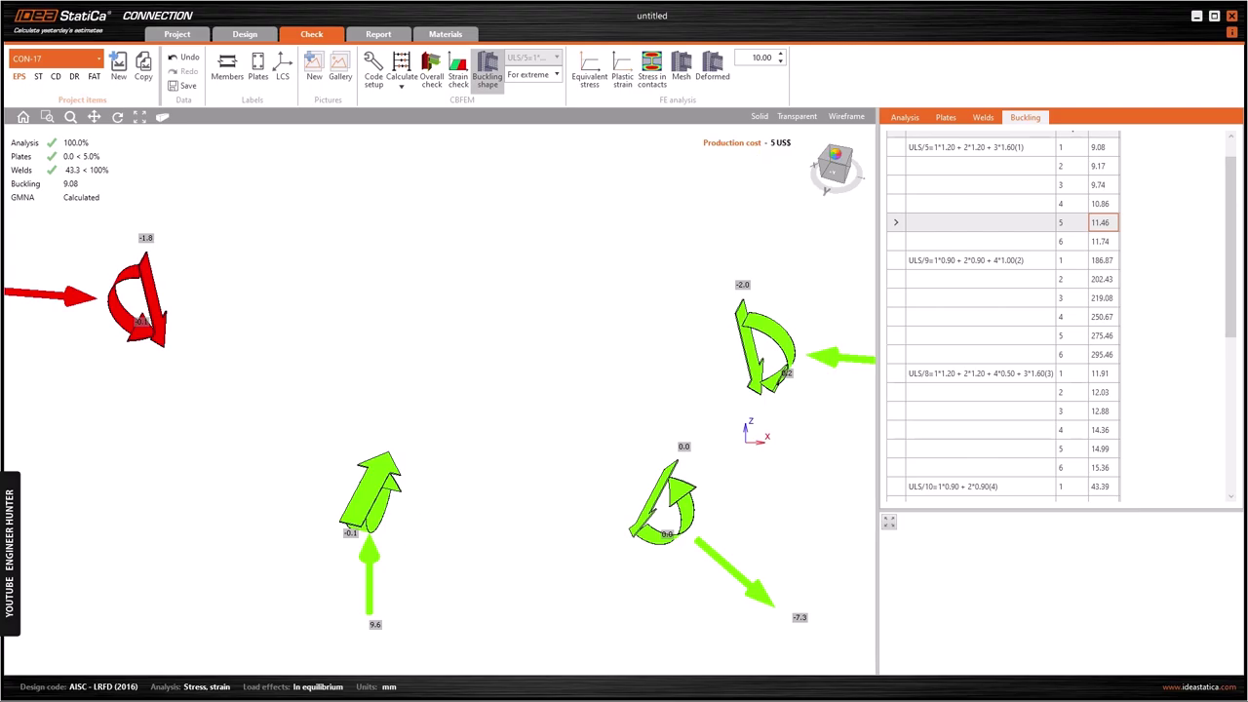
click(845, 171)
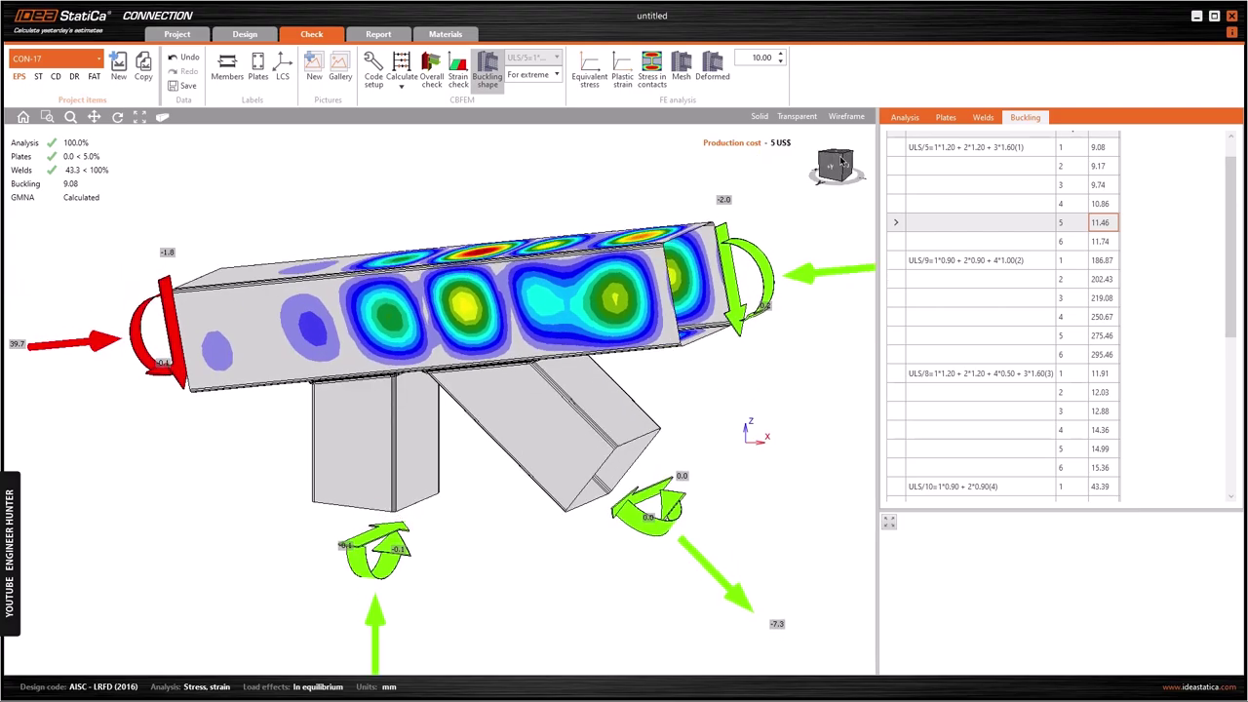
Show the finite element mesh on the buckling shape, inspect the joint, and close the connection to return to Checkbot.
click(673, 73)
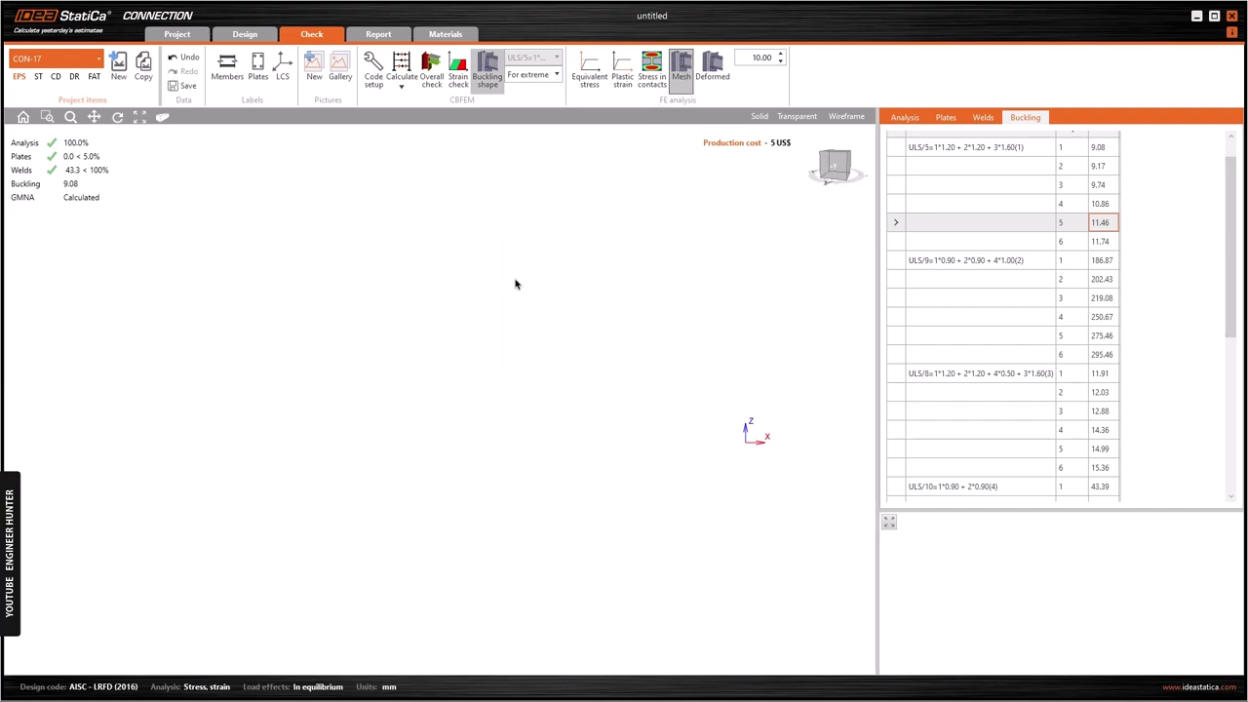
click(847, 156)
drag(842, 144, 844, 160)
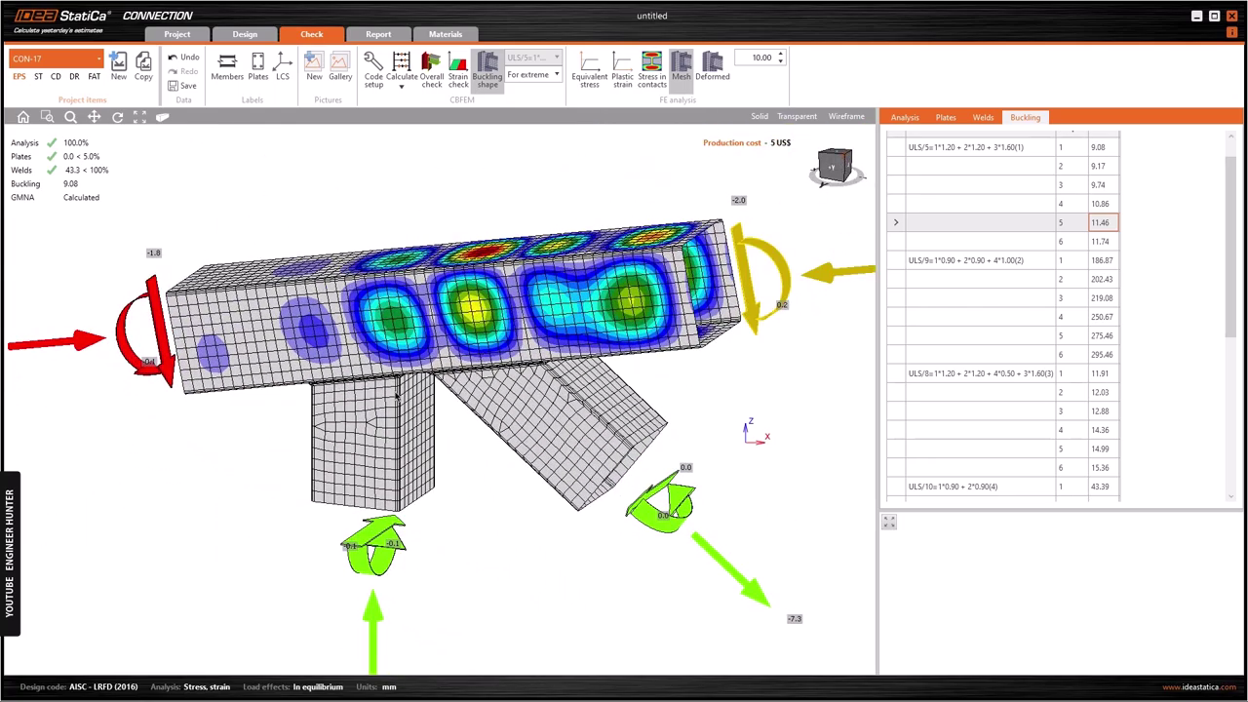
click(844, 162)
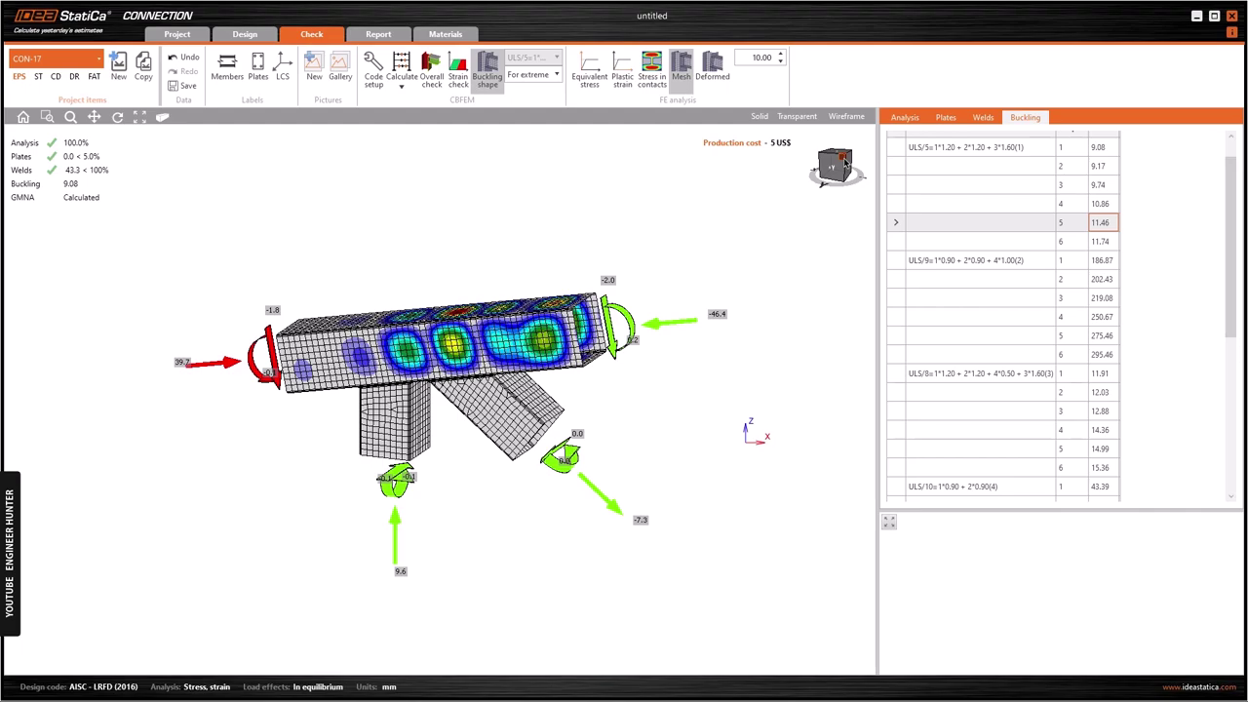
scroll(761, 224, up, 2)
scroll(433, 386, up, 2)
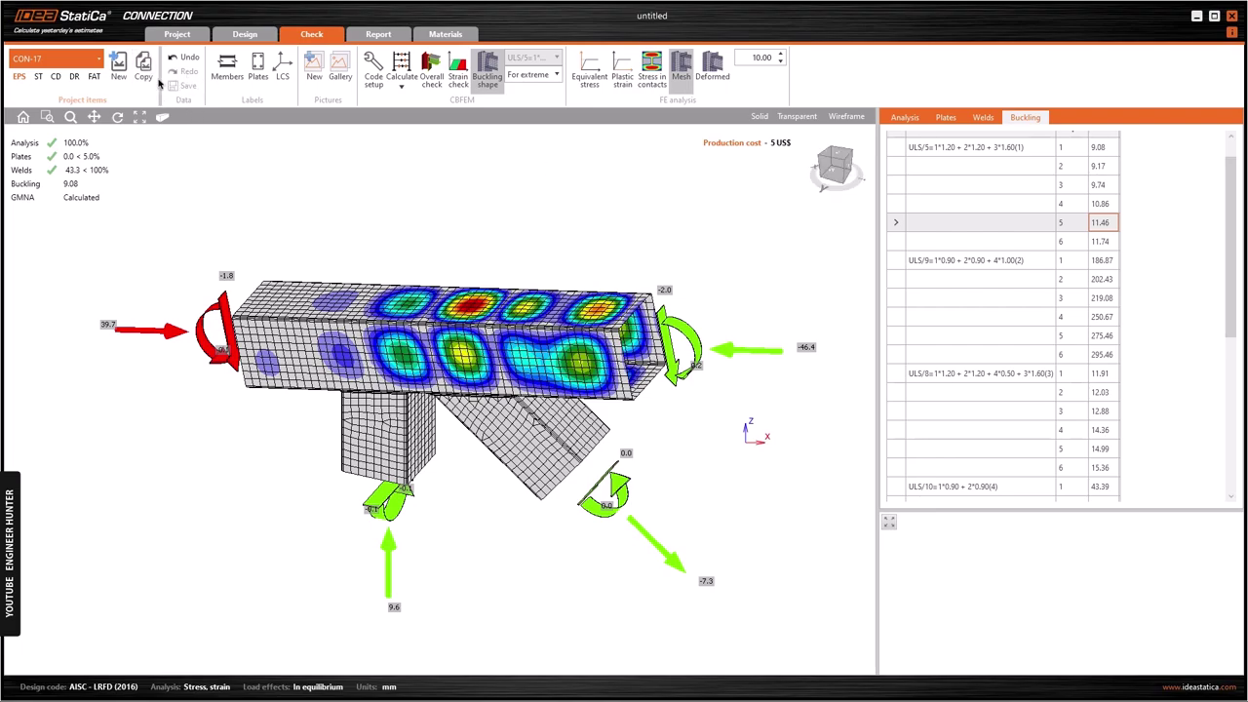
click(1231, 16)
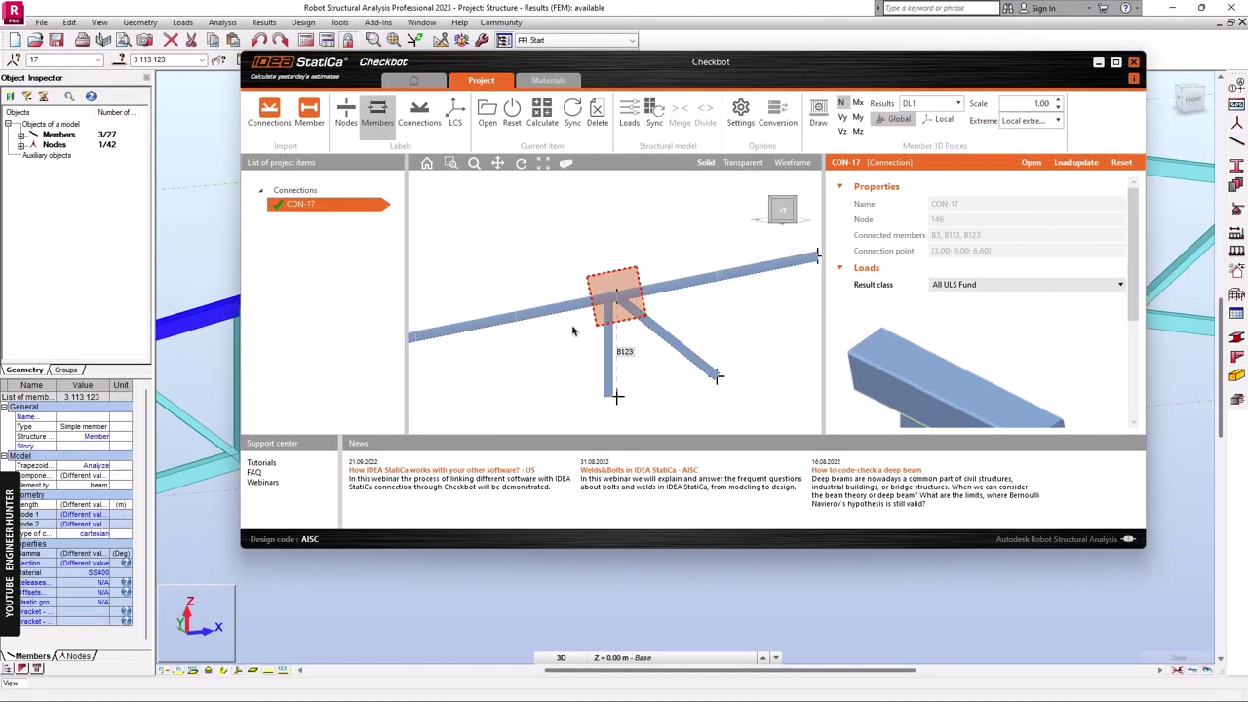